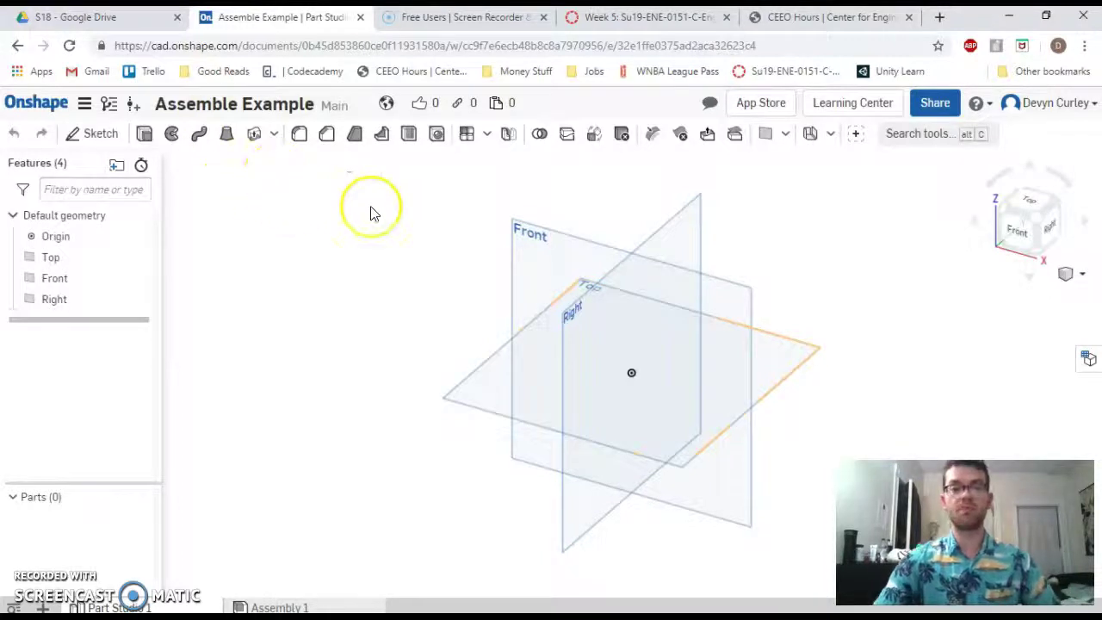
Glance at Assembly 1, return to the part studio, and select then clear the Top and Right planes.
left_click(320, 608)
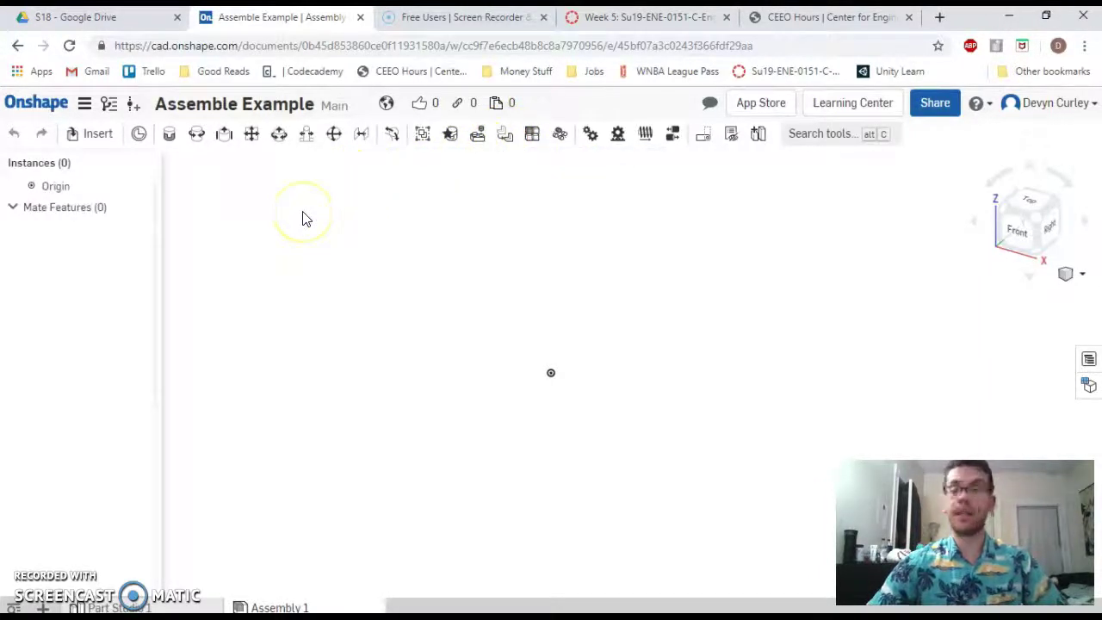
left_click(172, 607)
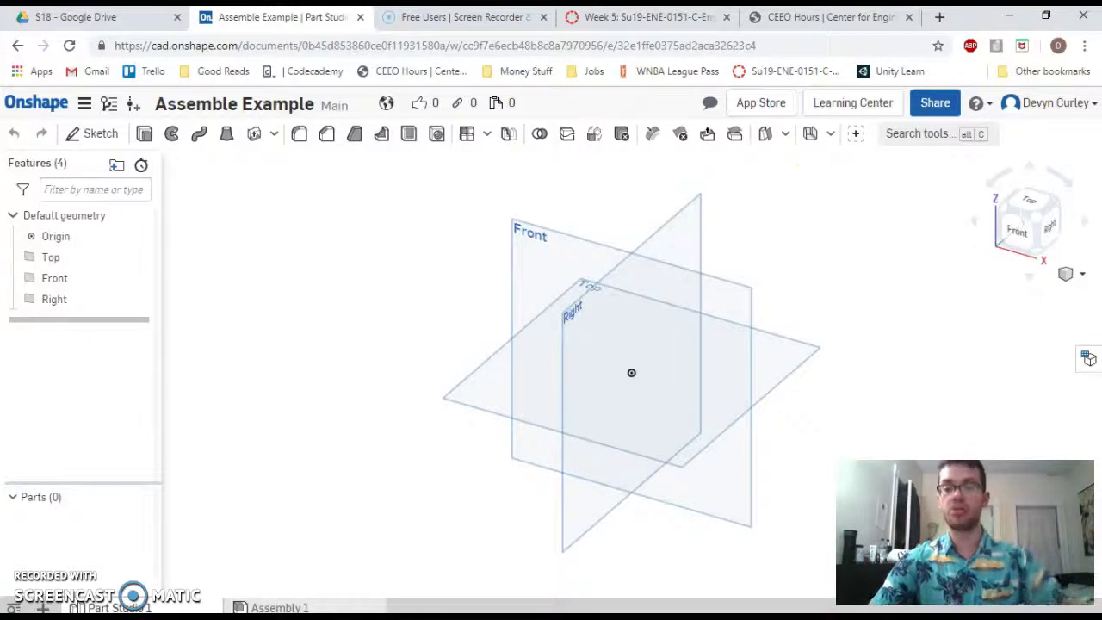
left_click(584, 422)
left_click(584, 413)
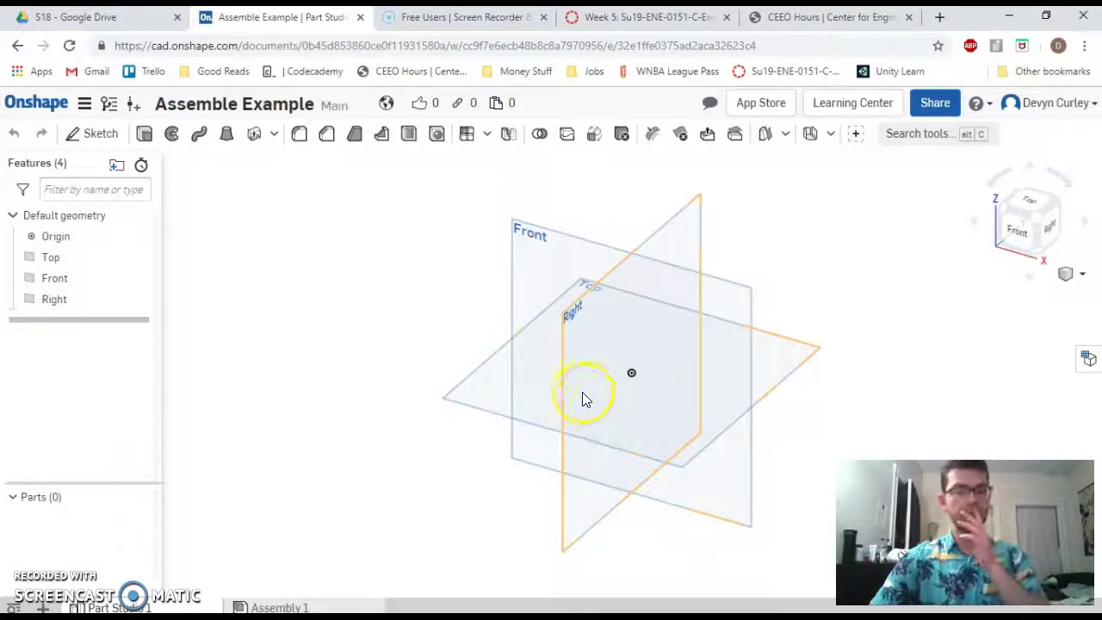
left_click(290, 509)
Rename the Part Studio 1 tab to Flower Pot.
right_click(147, 608)
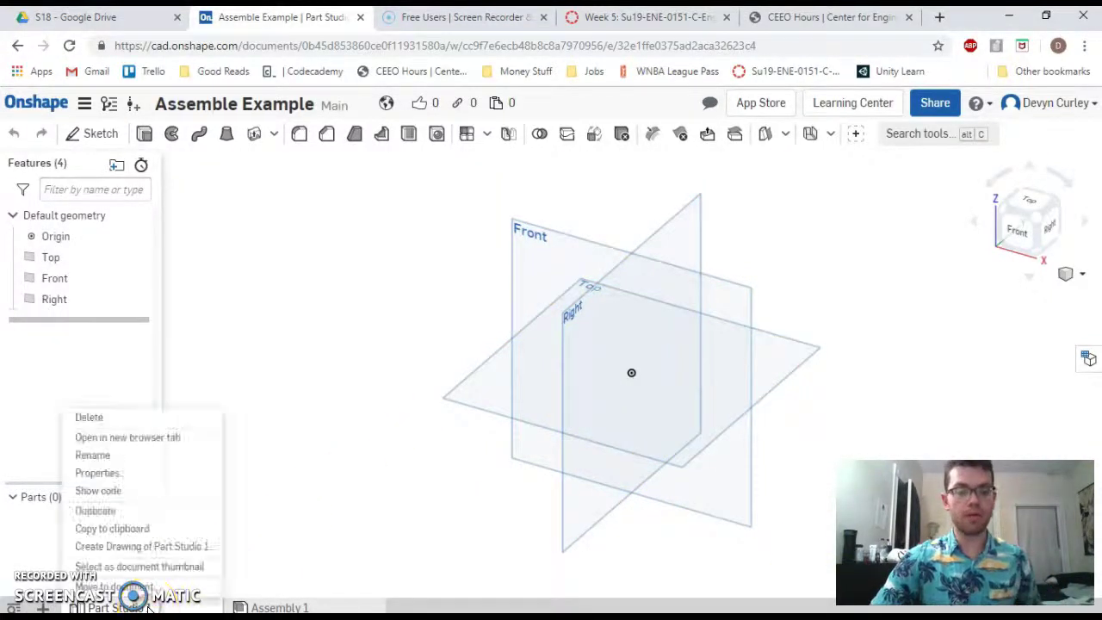
left_click(148, 459)
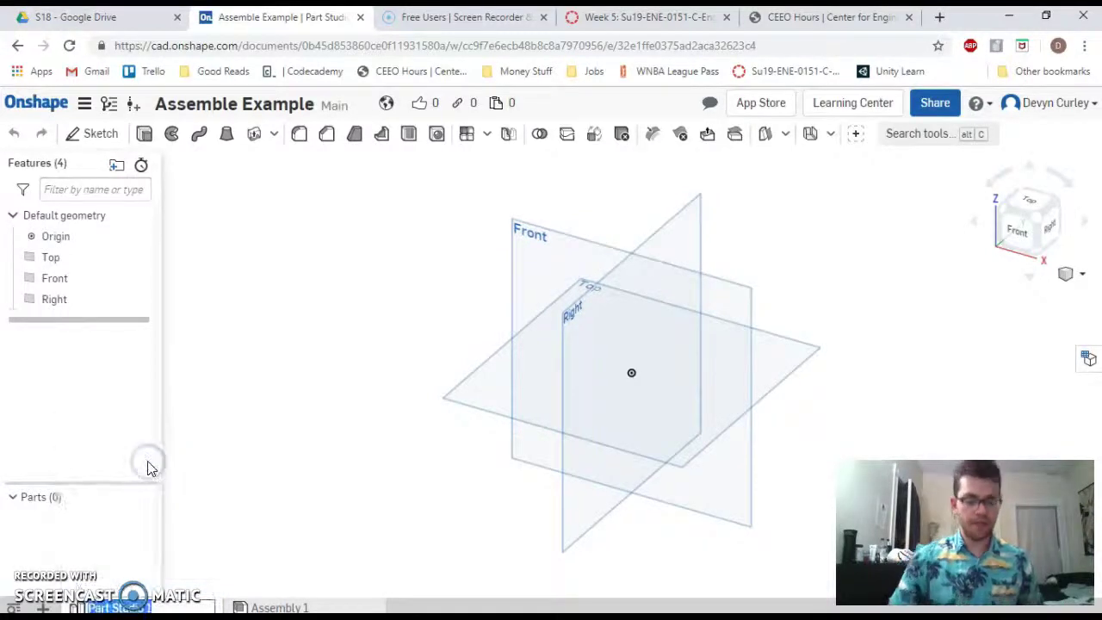
key("BackSpace")
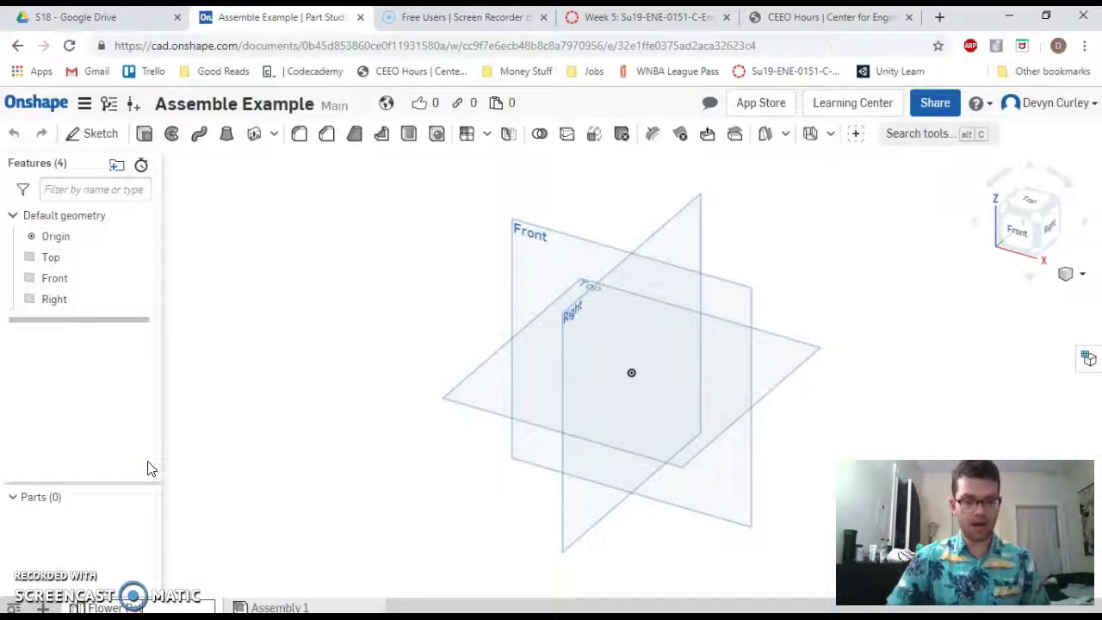
left_click(283, 468)
left_click(412, 310)
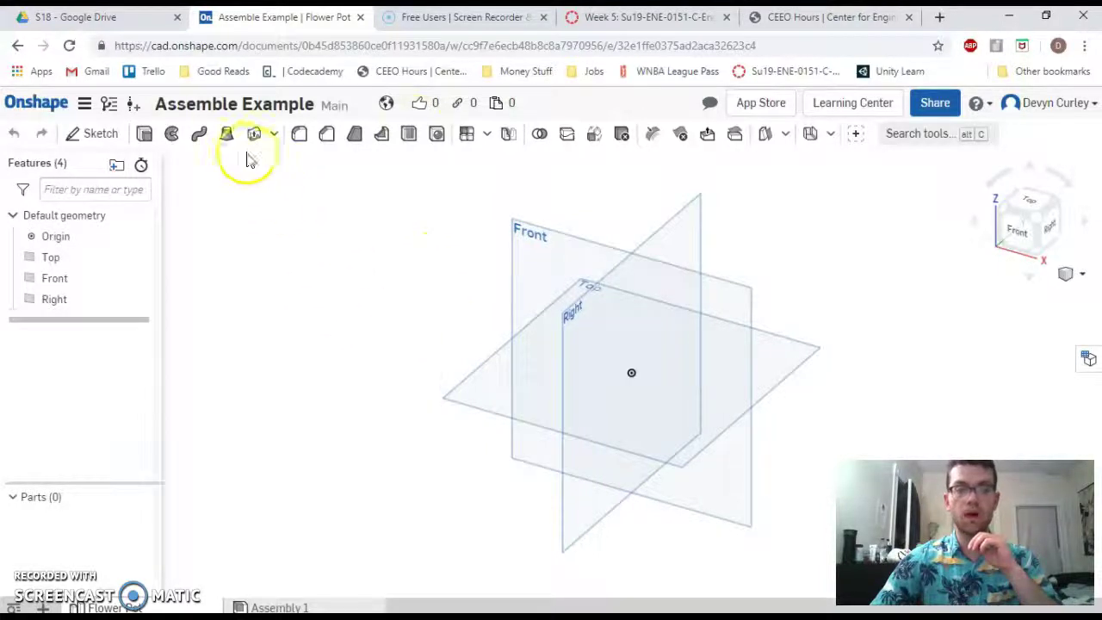
Start a Loft feature, then cancel it without creating anything.
left_click(228, 135)
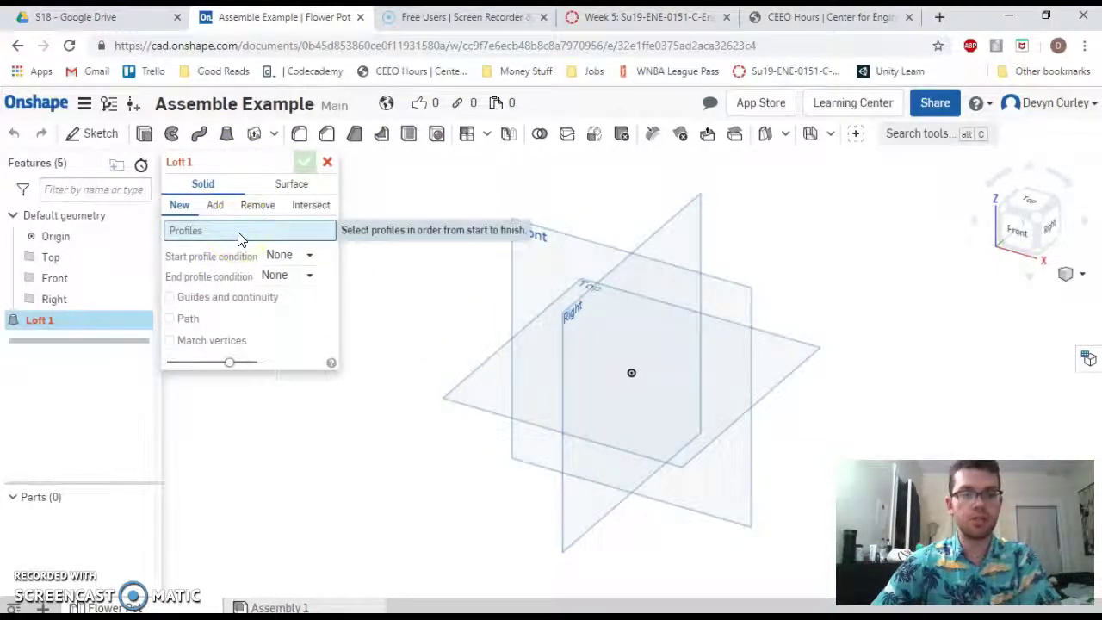
left_click(442, 314)
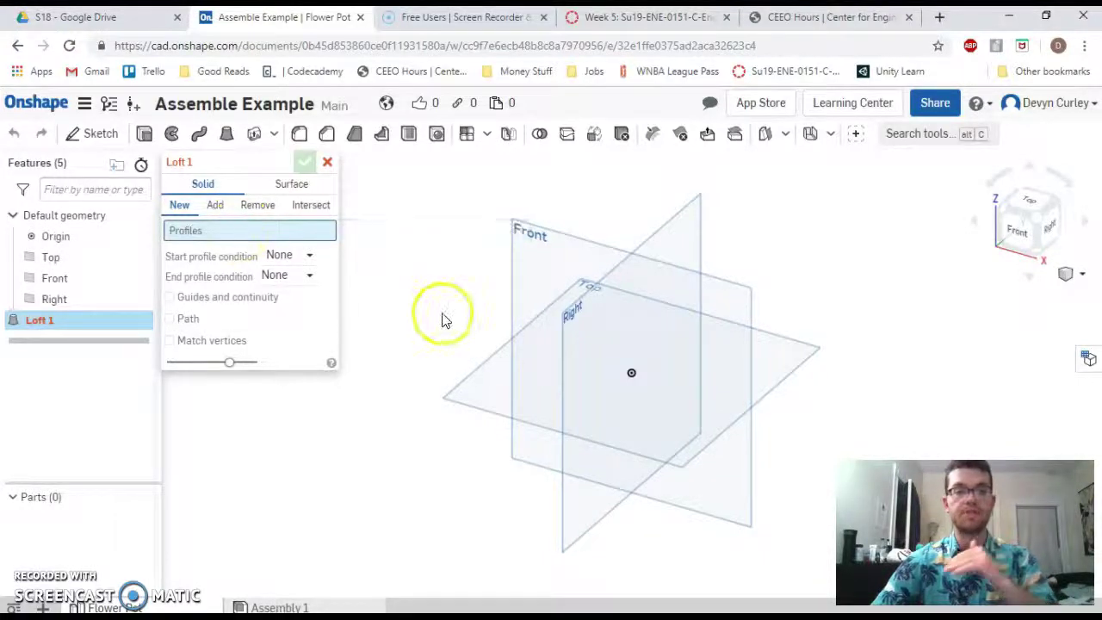
left_click(333, 163)
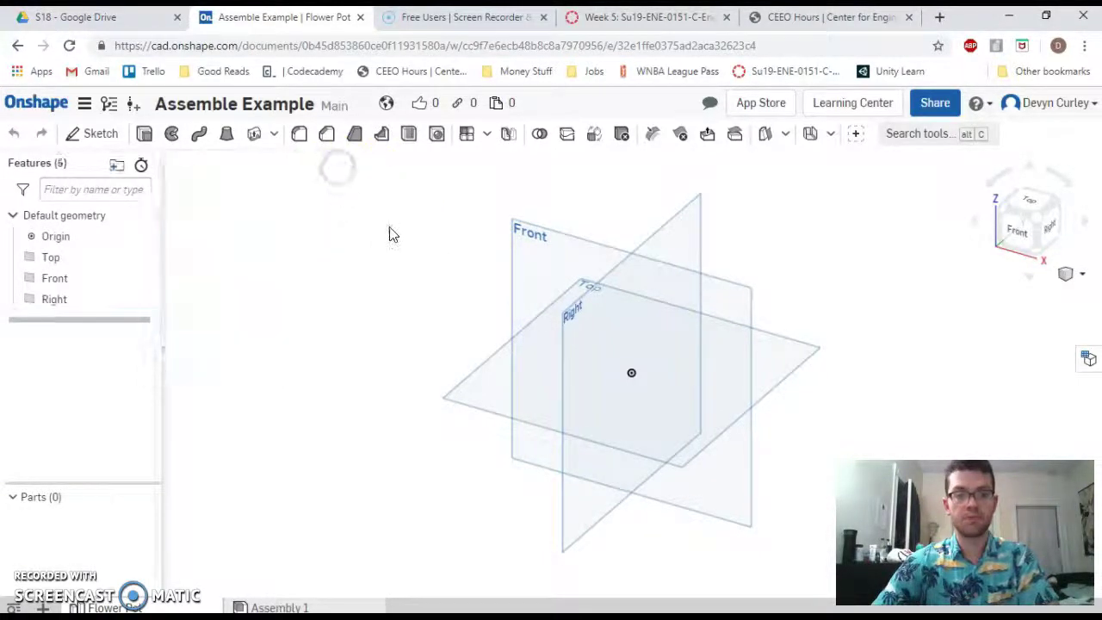
right_click_drag(389, 233, 392, 252)
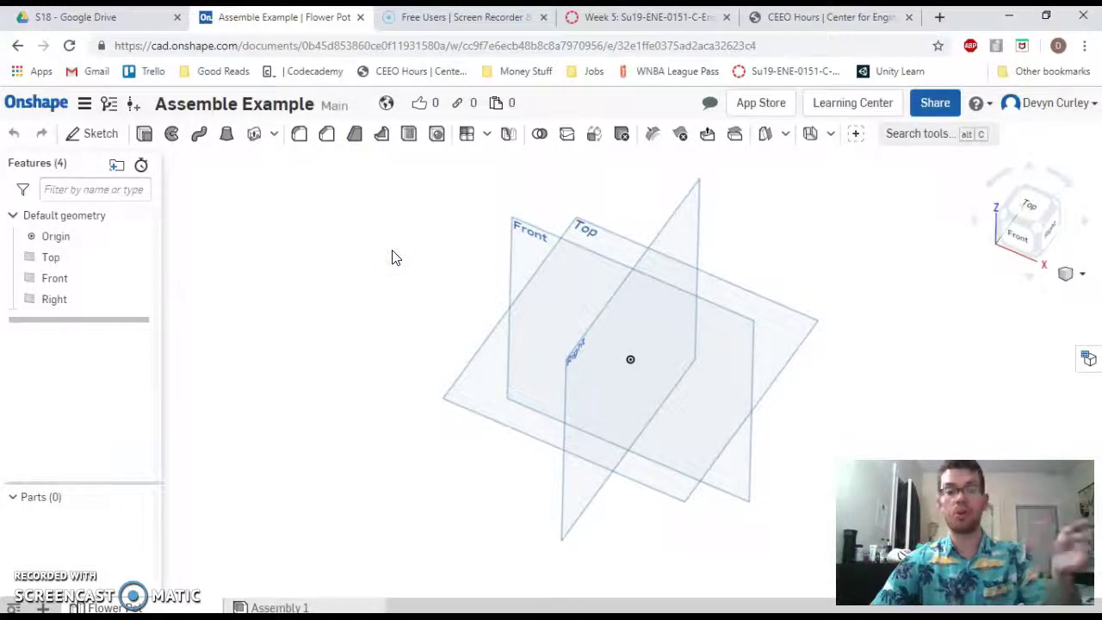
Select the Top plane and view it straight down using the view cube's Top face.
left_click(480, 392)
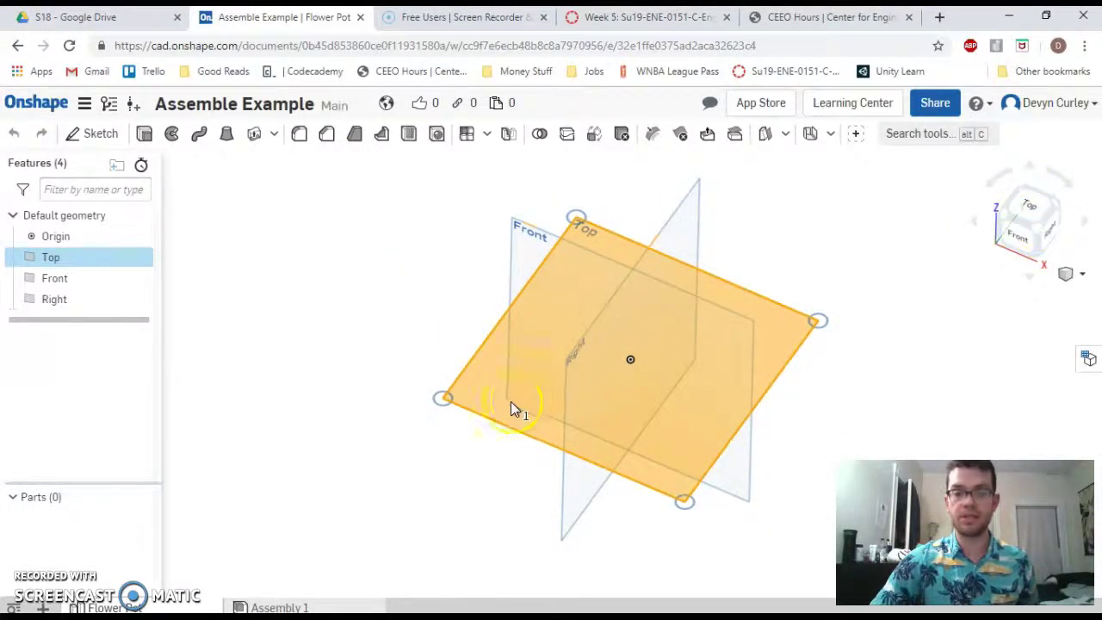
left_click(1033, 216)
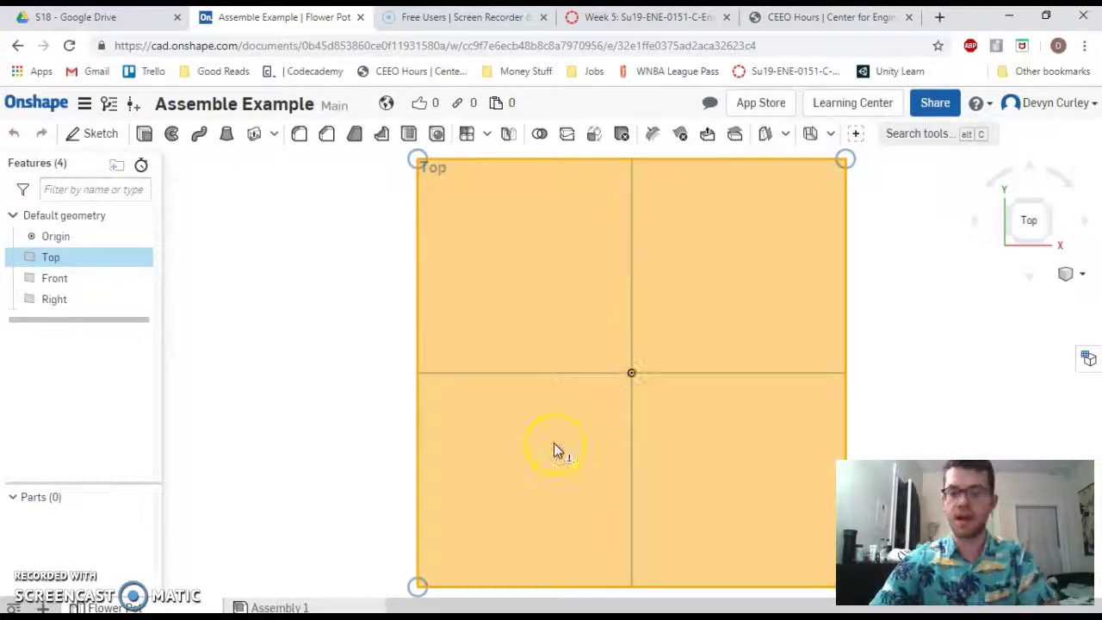
right_click_drag(315, 388, 306, 342)
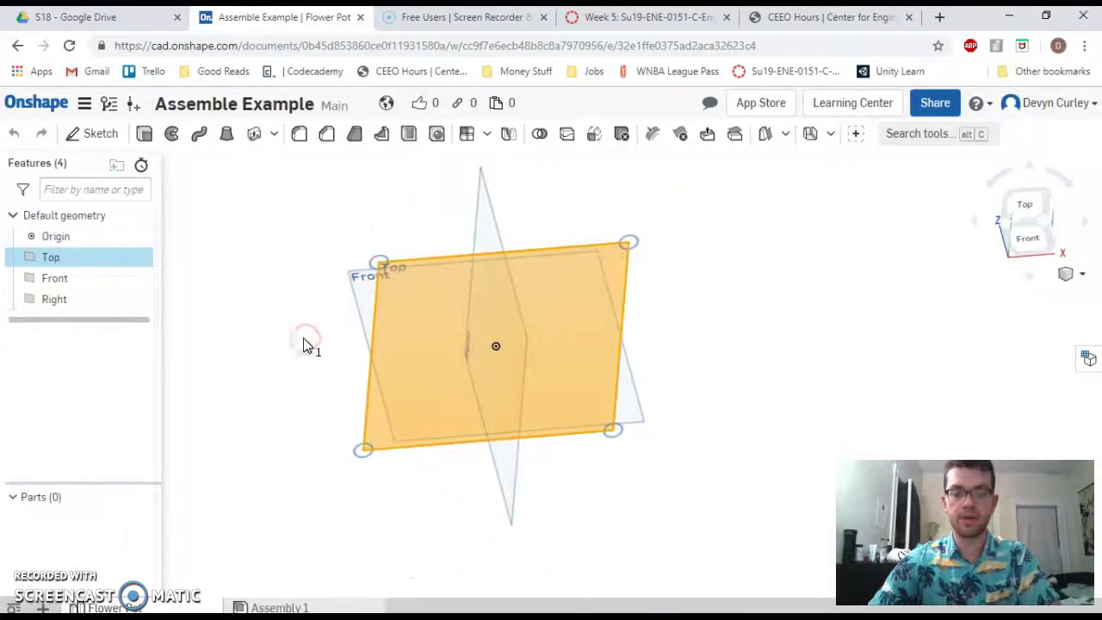
left_click(422, 396)
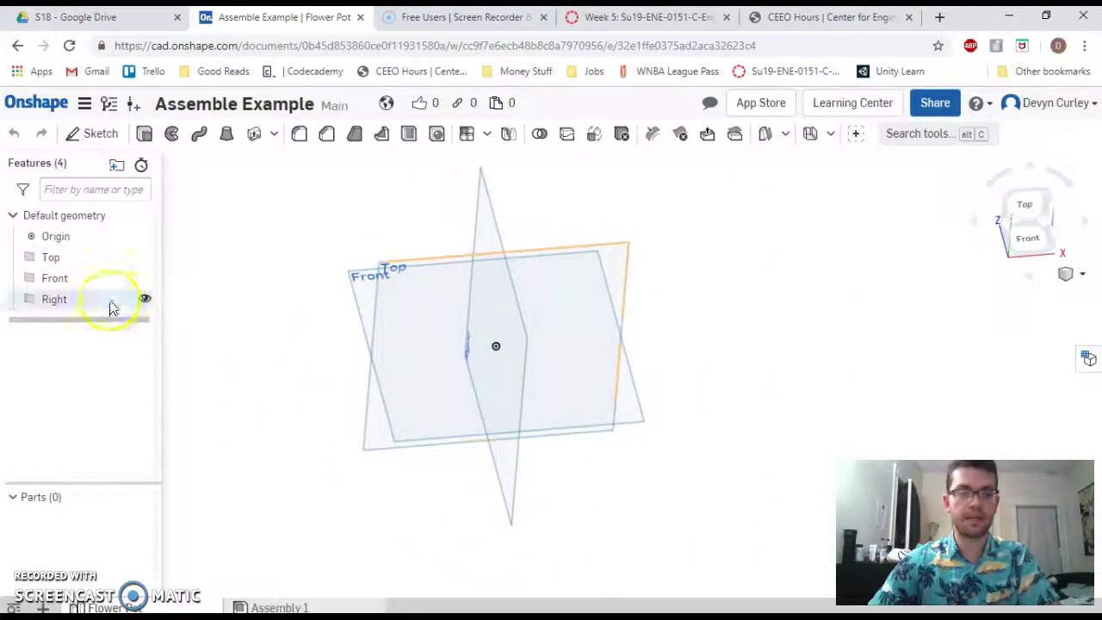
left_click(50, 258)
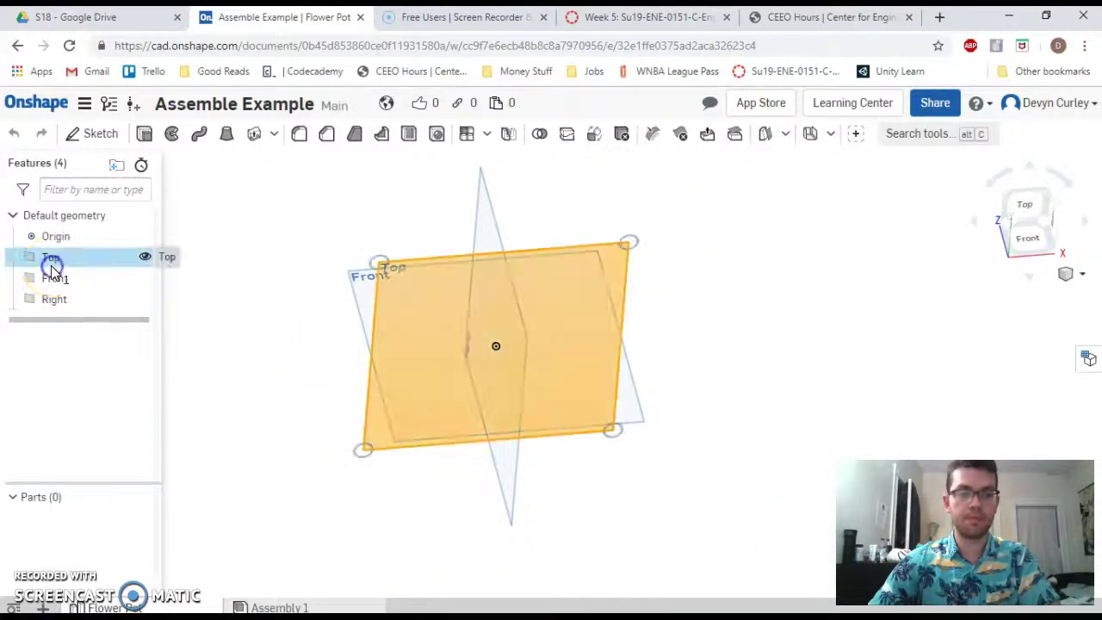
left_click(1025, 206)
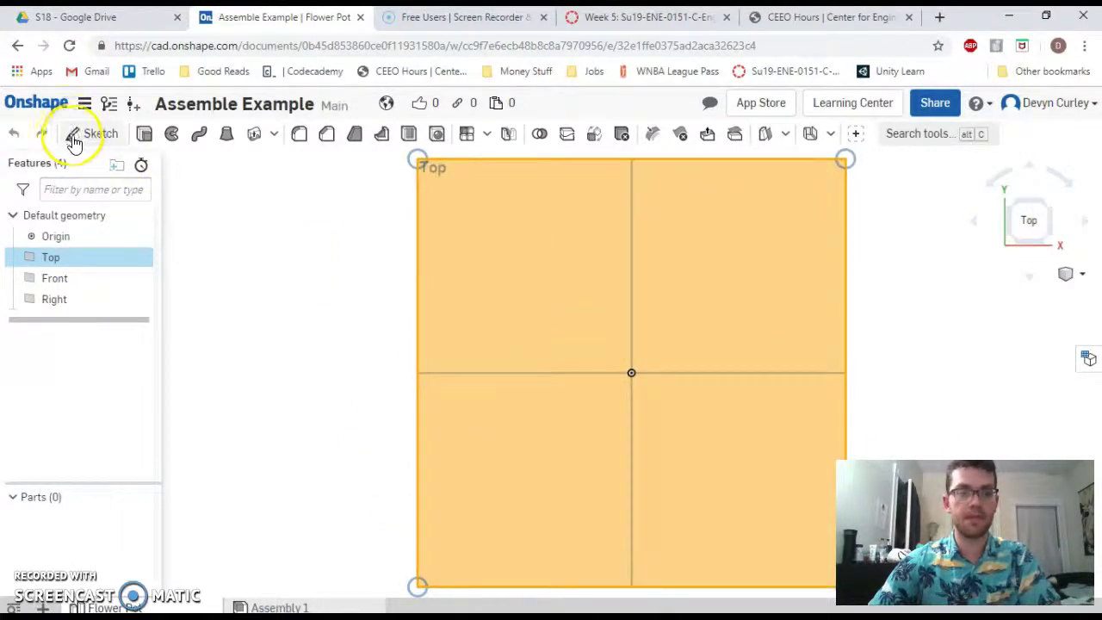
Start a sketch on the Top plane and draw a five-sided inscribed polygon centred on the origin.
left_click(75, 136)
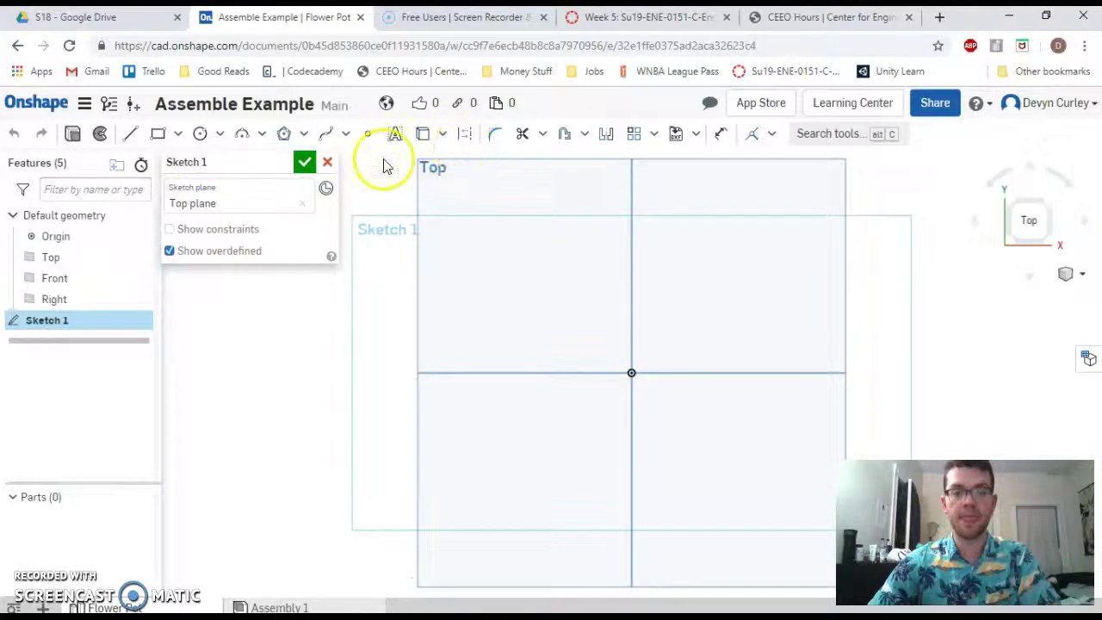
left_click(285, 136)
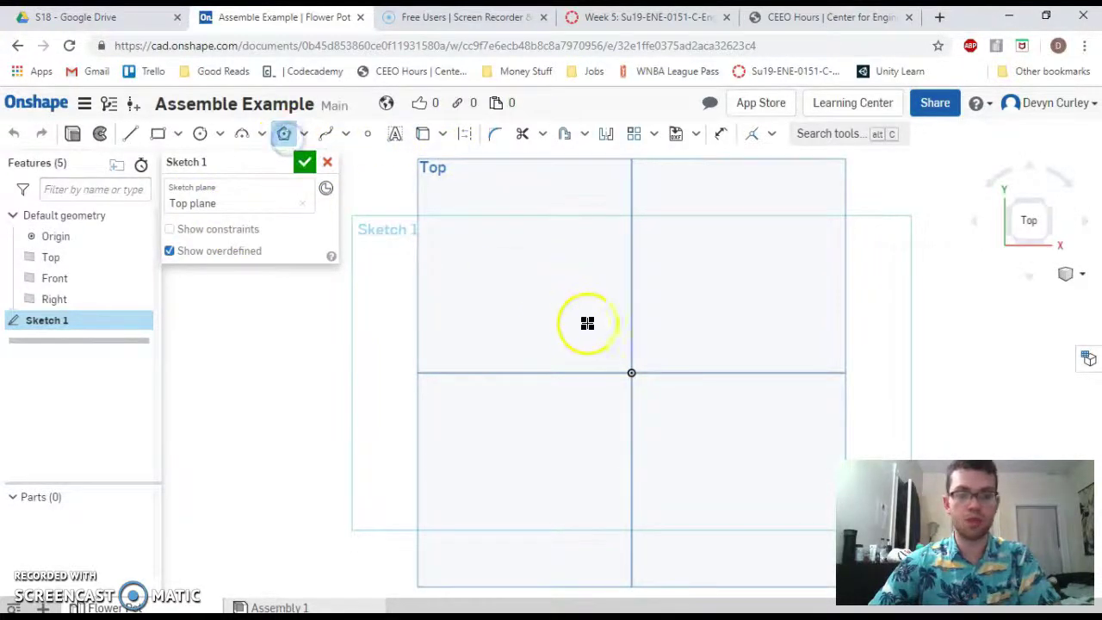
left_click(634, 374)
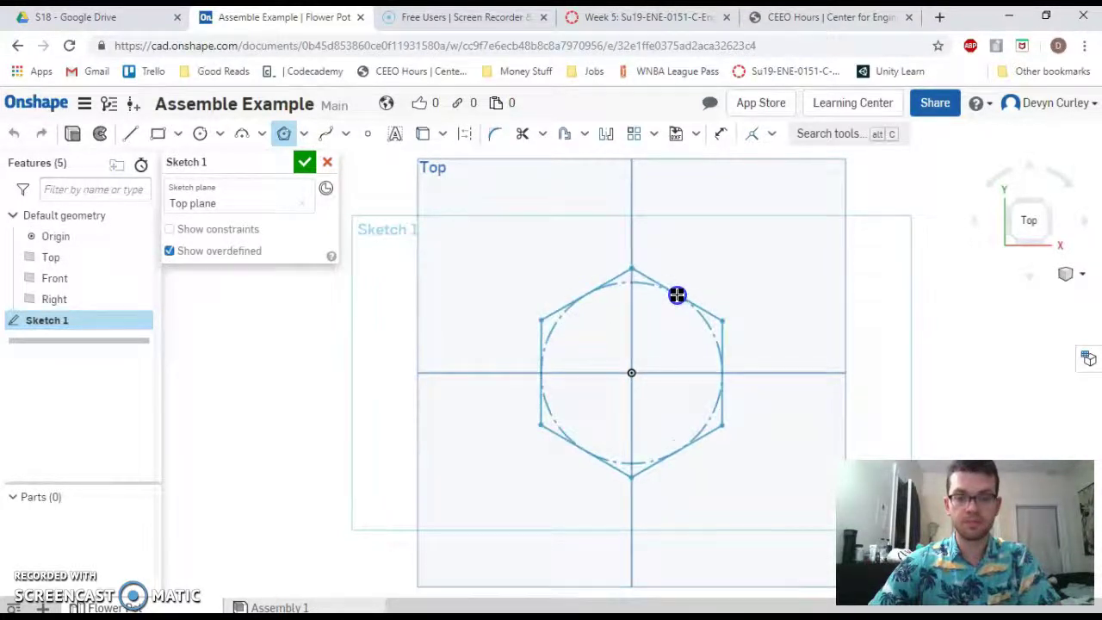
left_click(678, 296)
left_click(689, 285)
left_click_drag(696, 287, 709, 349)
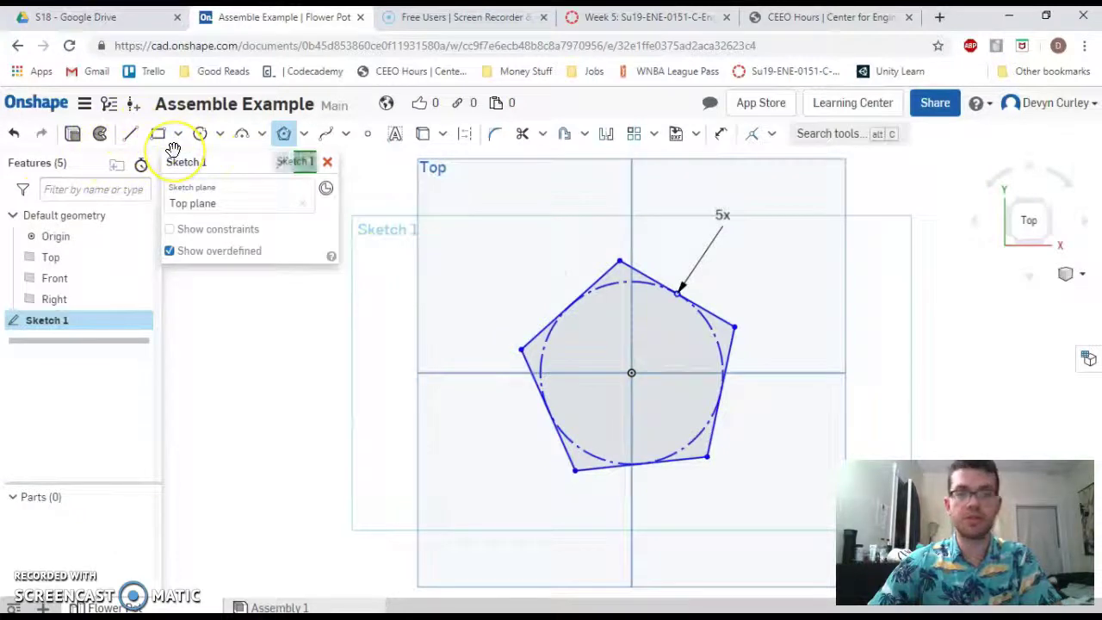
Dimension the polygon's inscribed circle to 3 in diameter and finish Sketch 1.
left_click(719, 136)
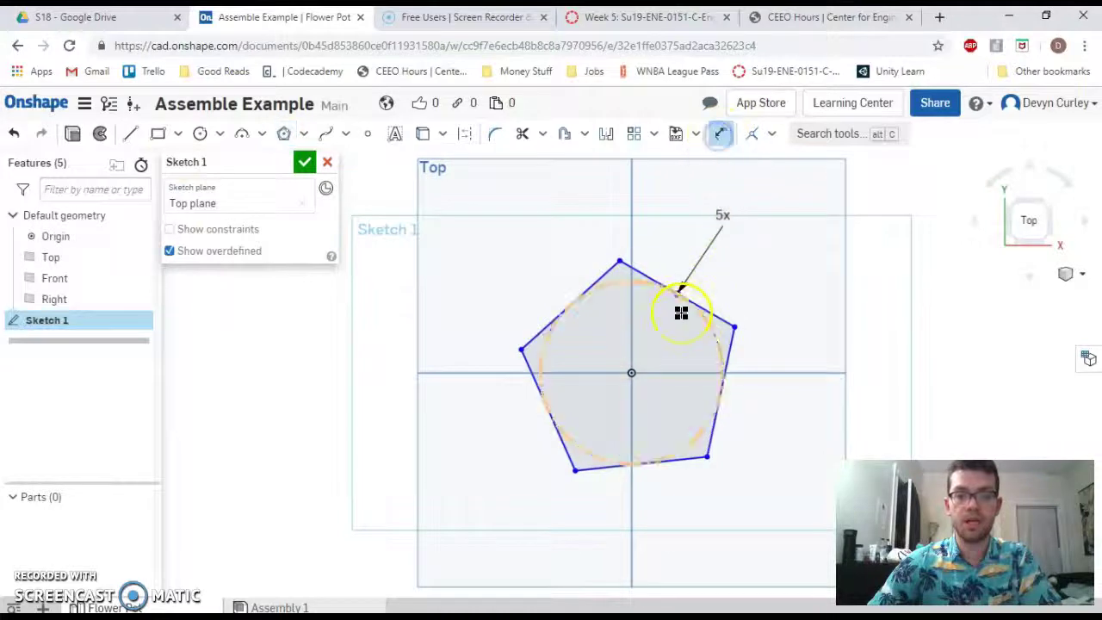
left_click(681, 299)
left_click(716, 272)
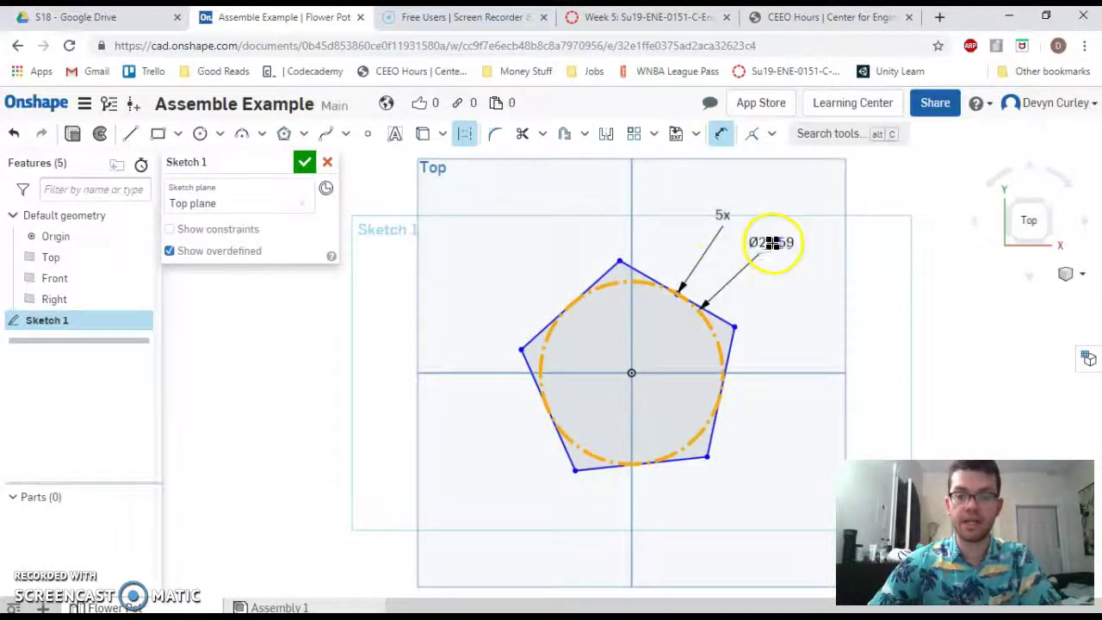
left_click(773, 239)
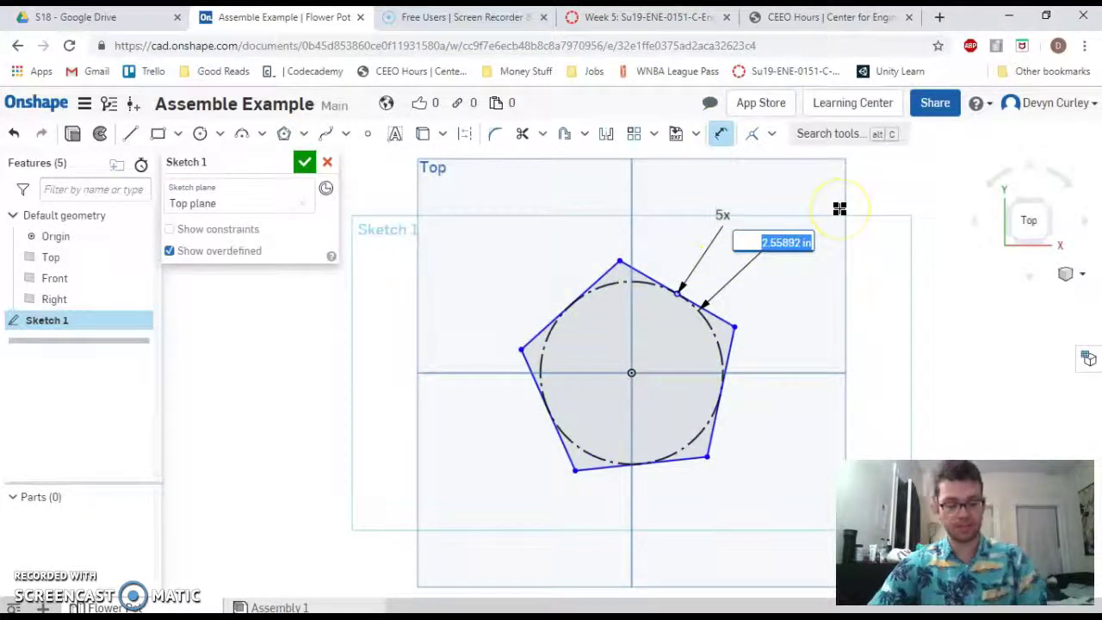
type("3")
key("Return")
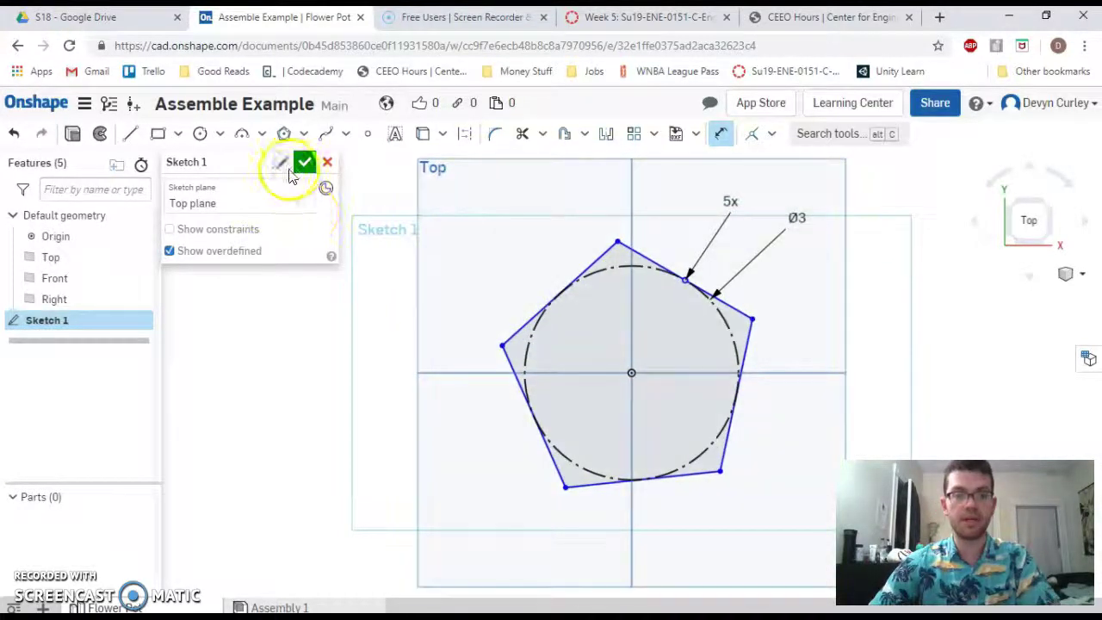
left_click(304, 163)
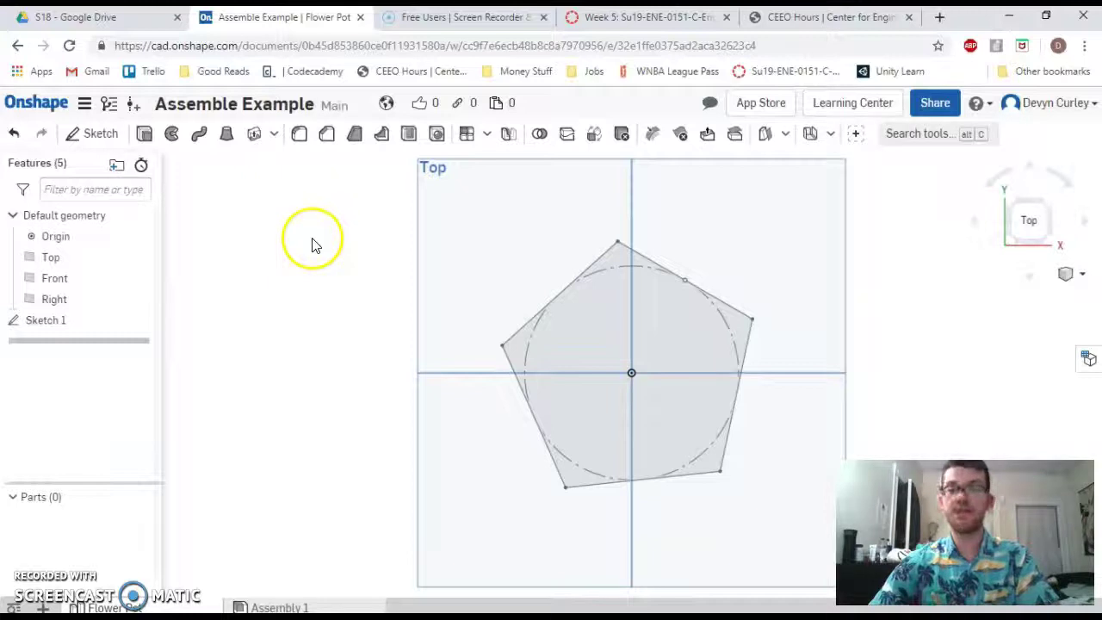
Create a construction plane based on the Top plane with a 3 in offset.
right_click_drag(313, 241, 297, 212)
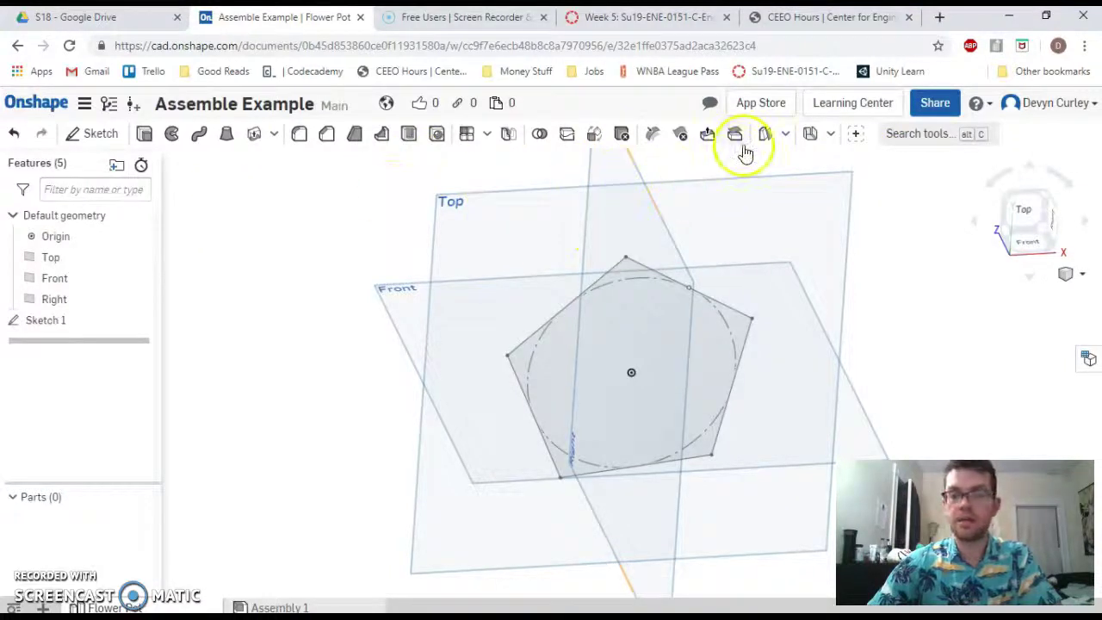
left_click(932, 138)
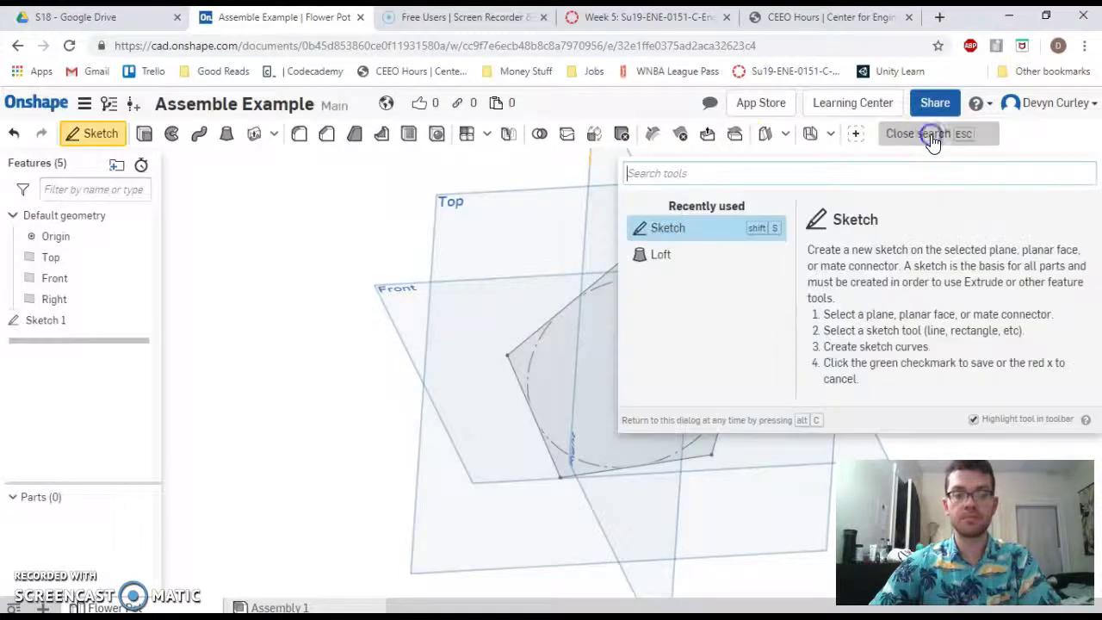
type("plane")
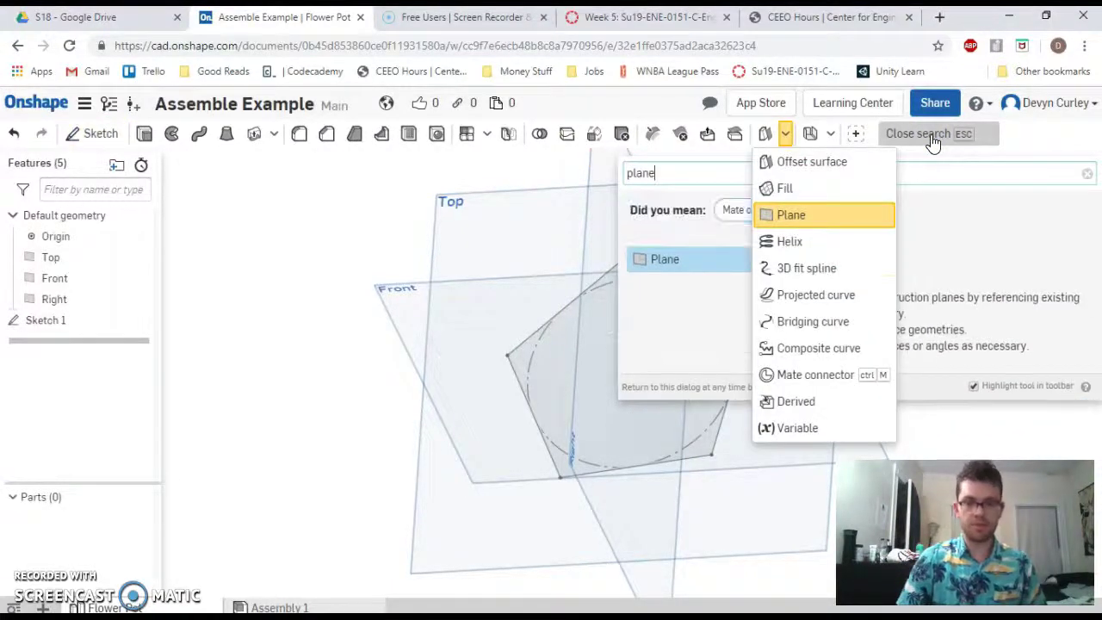
left_click(714, 255)
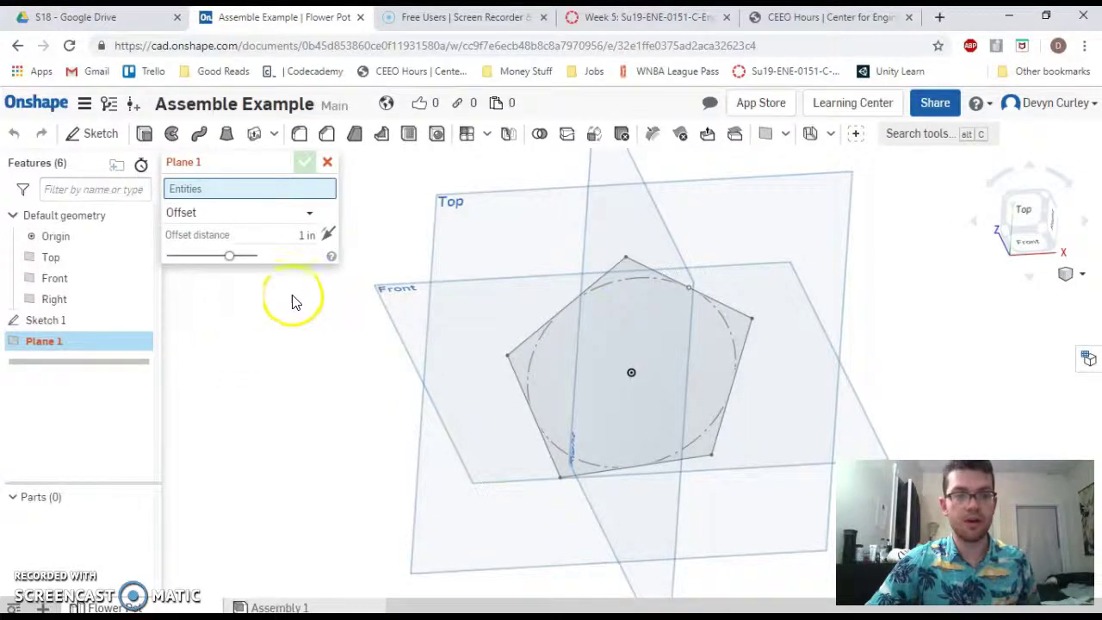
left_click(71, 256)
right_click_drag(282, 396, 290, 349)
left_click(297, 248)
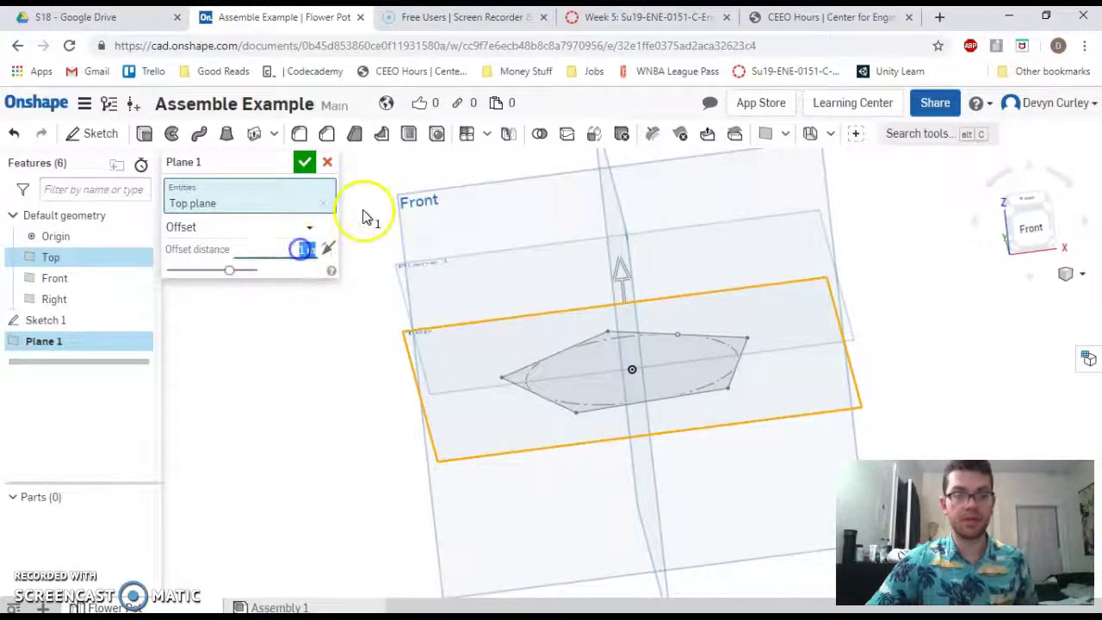
type("3")
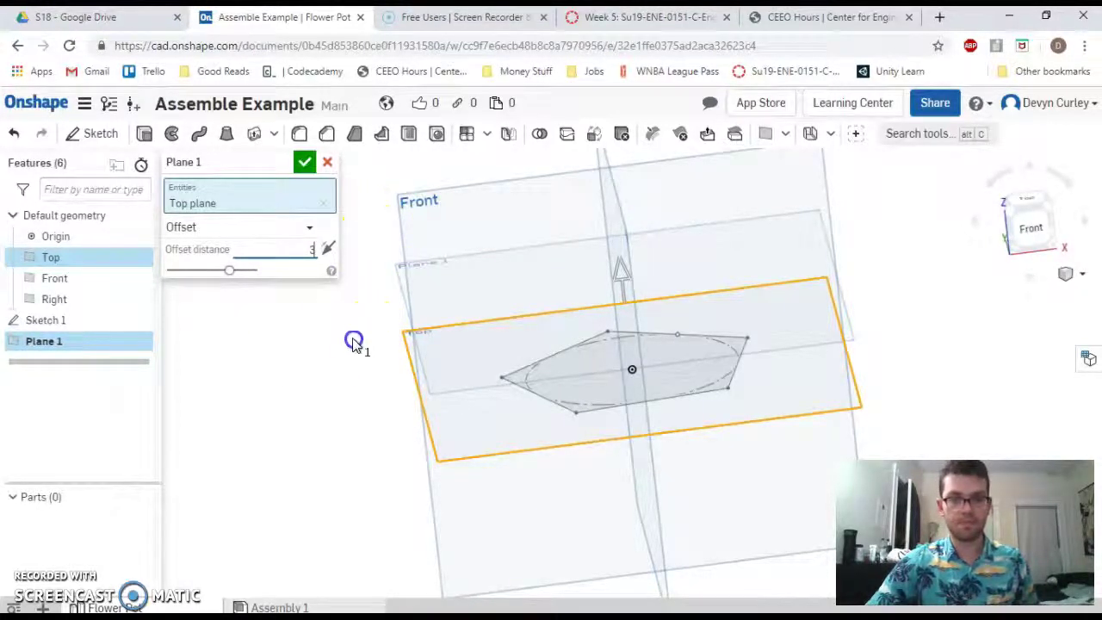
key("Return")
mouse_move(349, 335)
right_mouse_down()
mouse_move(342, 317)
mouse_move(342, 339)
right_mouse_up()
Name the new plane feature Pot Top and accept it.
left_click(190, 163)
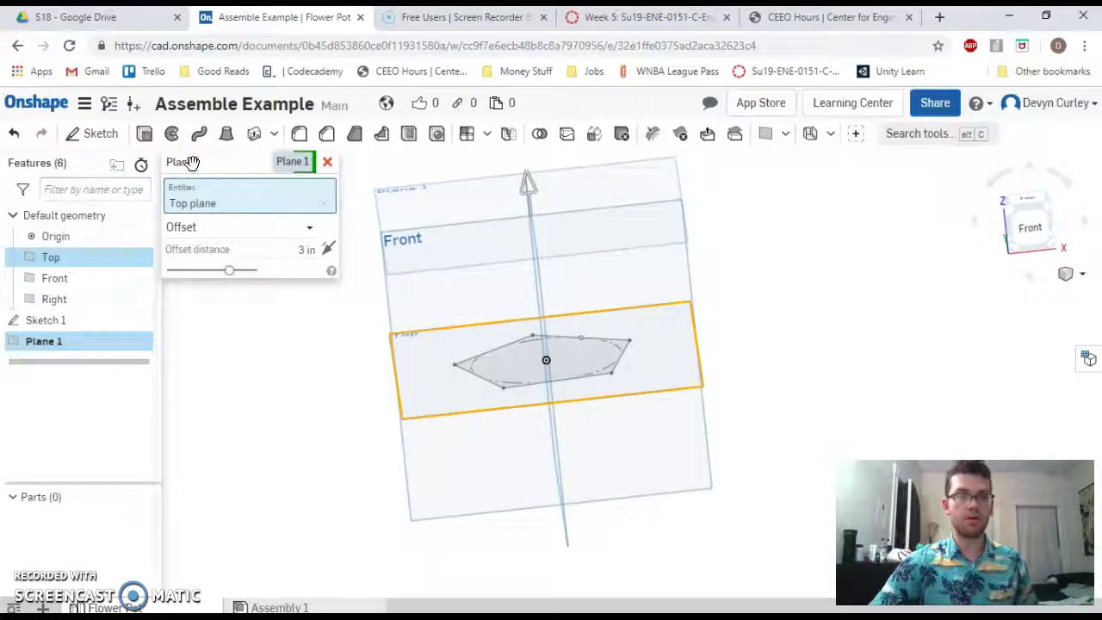
left_click(263, 163)
double_click(280, 166)
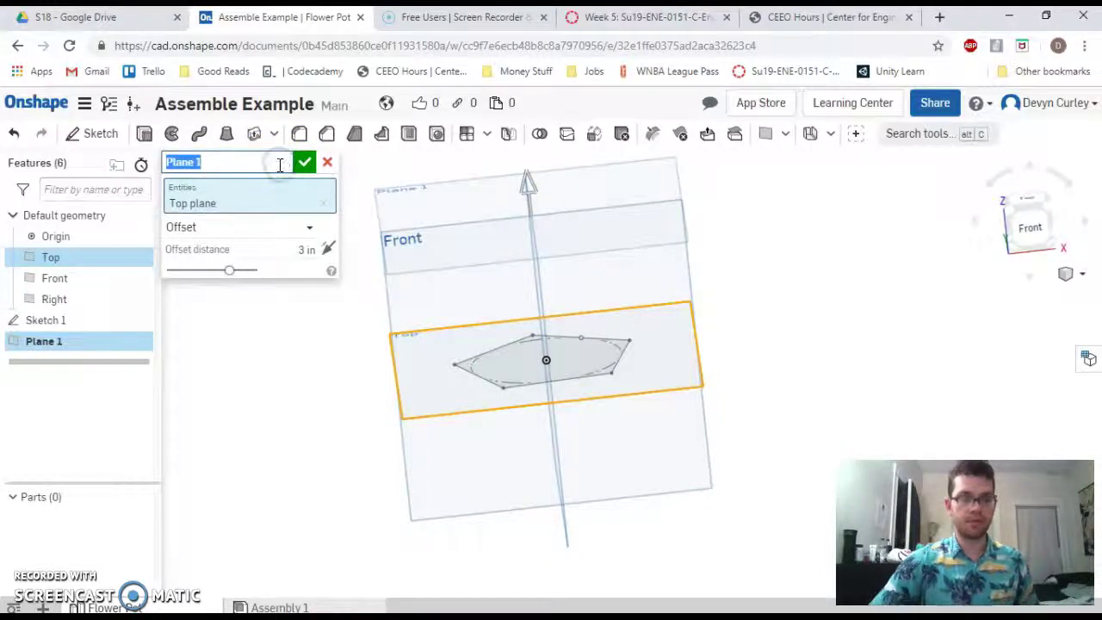
type("Pl")
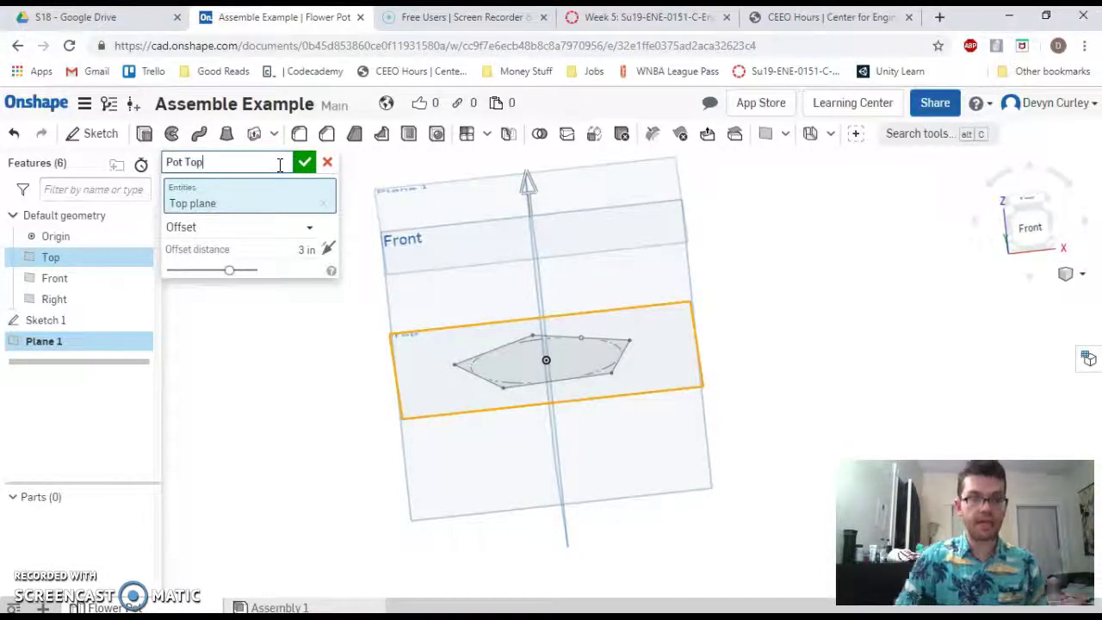
type("t Top")
left_click(305, 162)
left_click(374, 334)
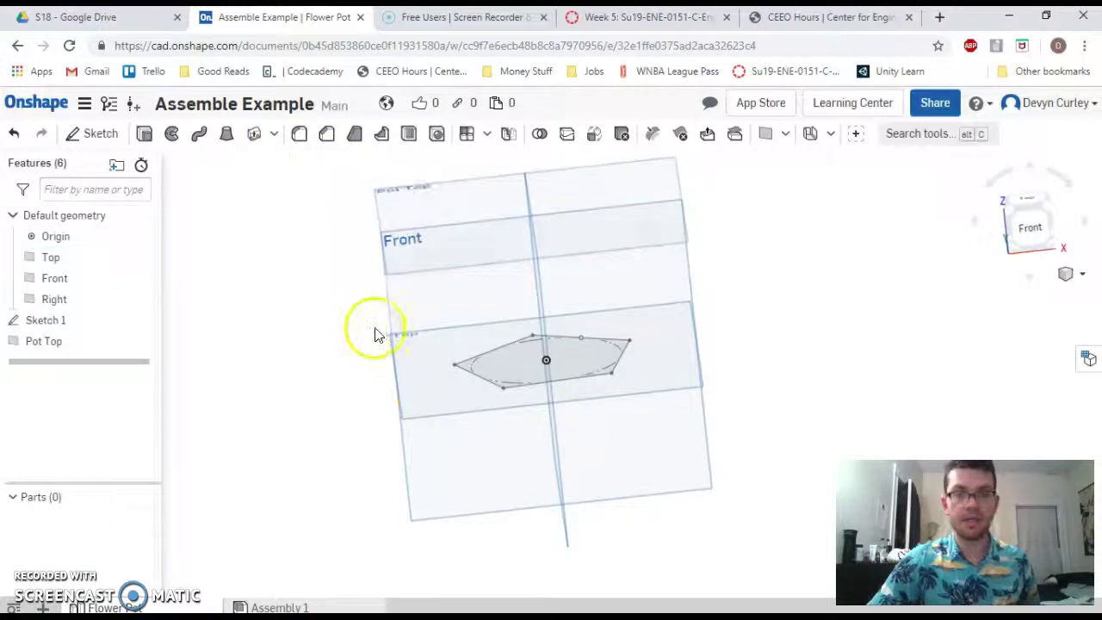
Start a sketch on the Pot Top plane and look straight down onto it.
right_click_drag(375, 334, 387, 337)
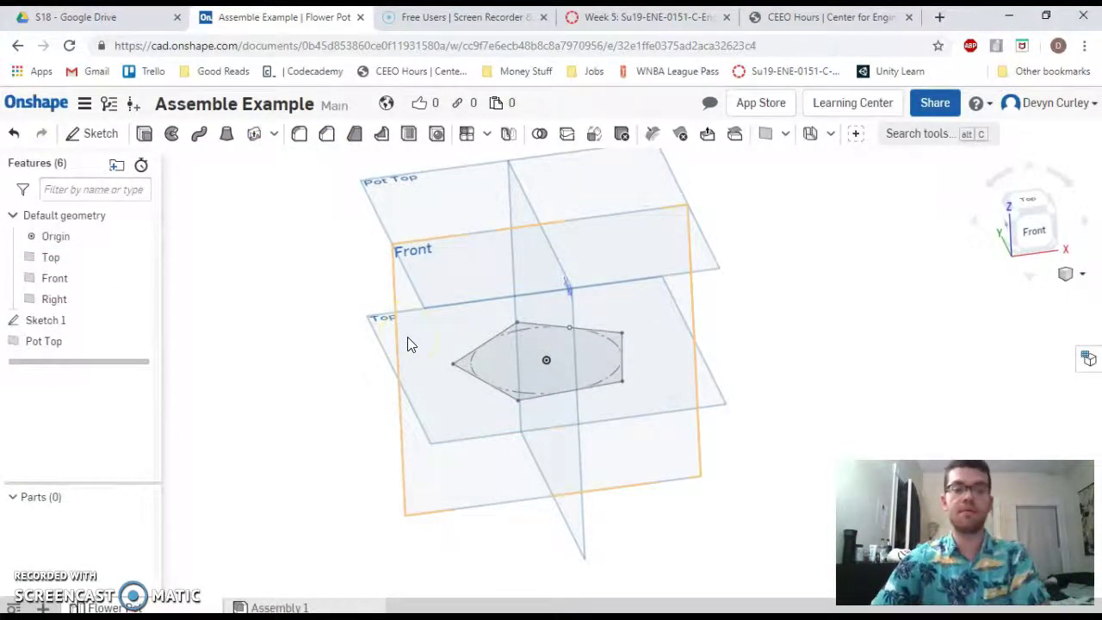
left_click(543, 358)
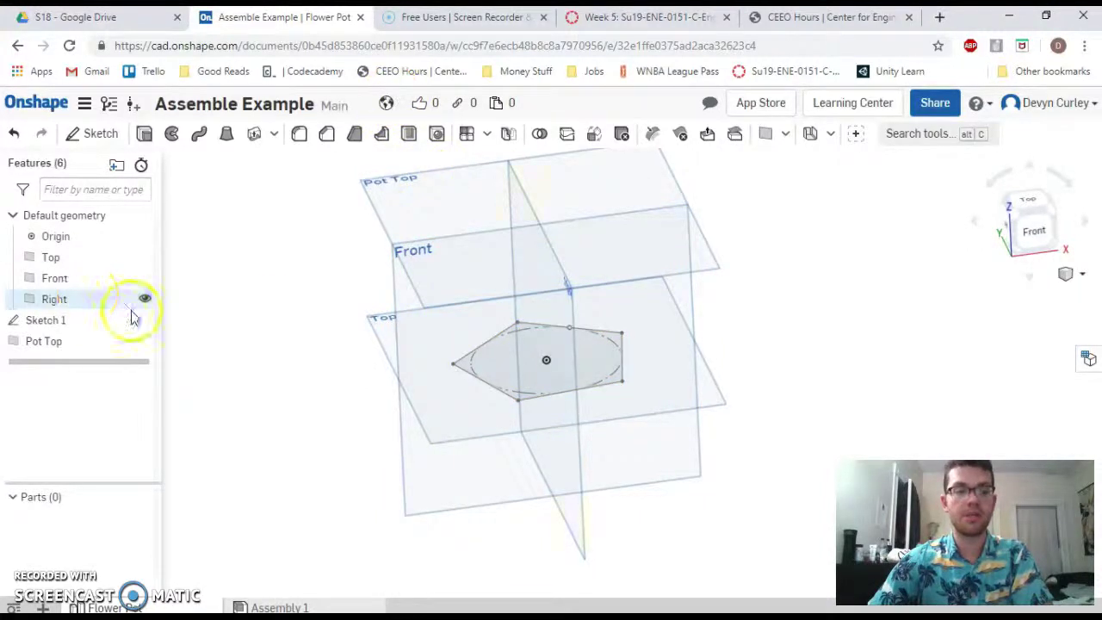
left_click(440, 199)
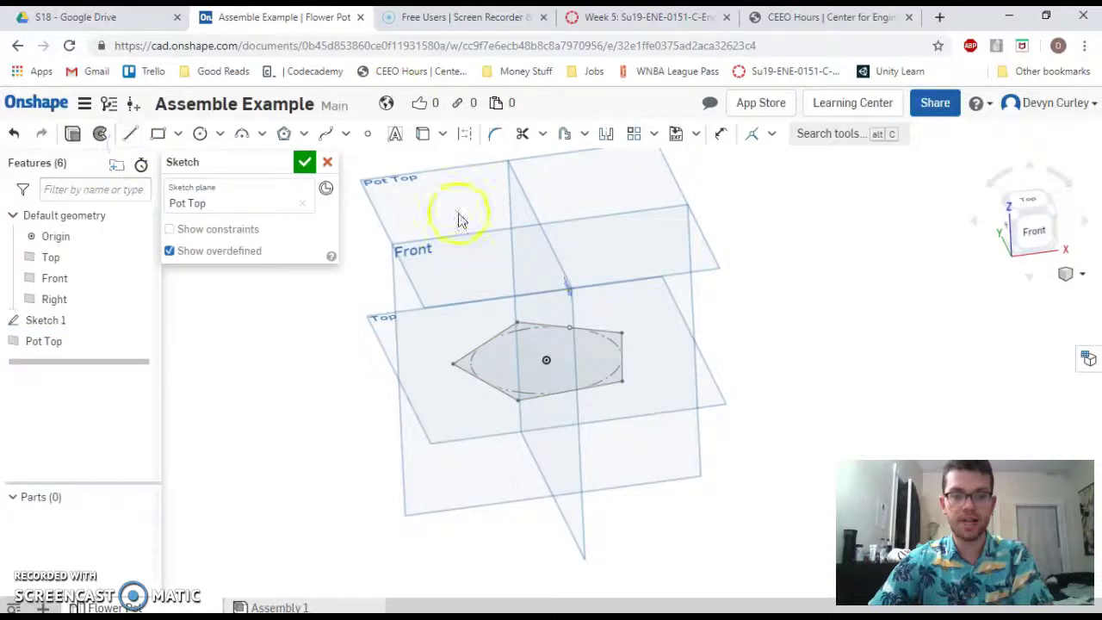
left_click(1033, 204)
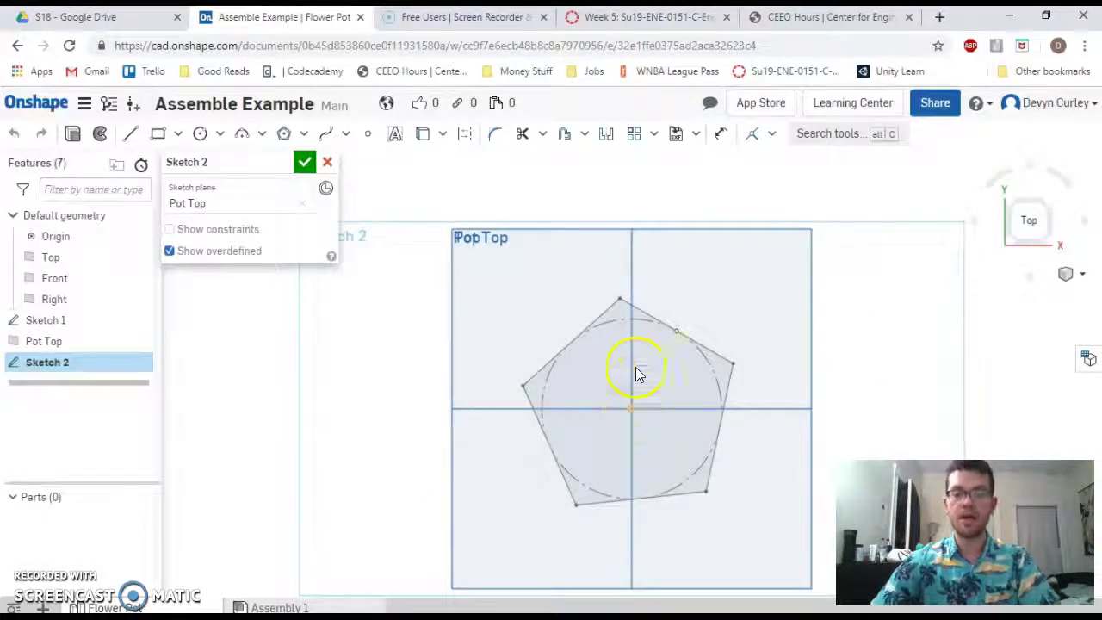
right_click_drag(616, 342, 612, 290)
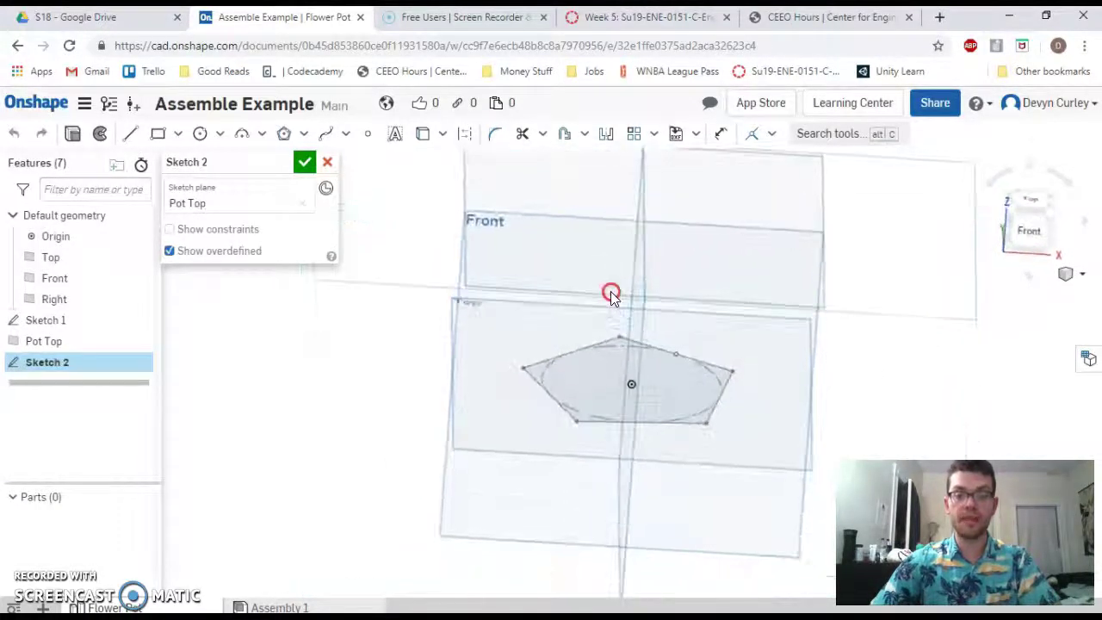
left_click(1028, 203)
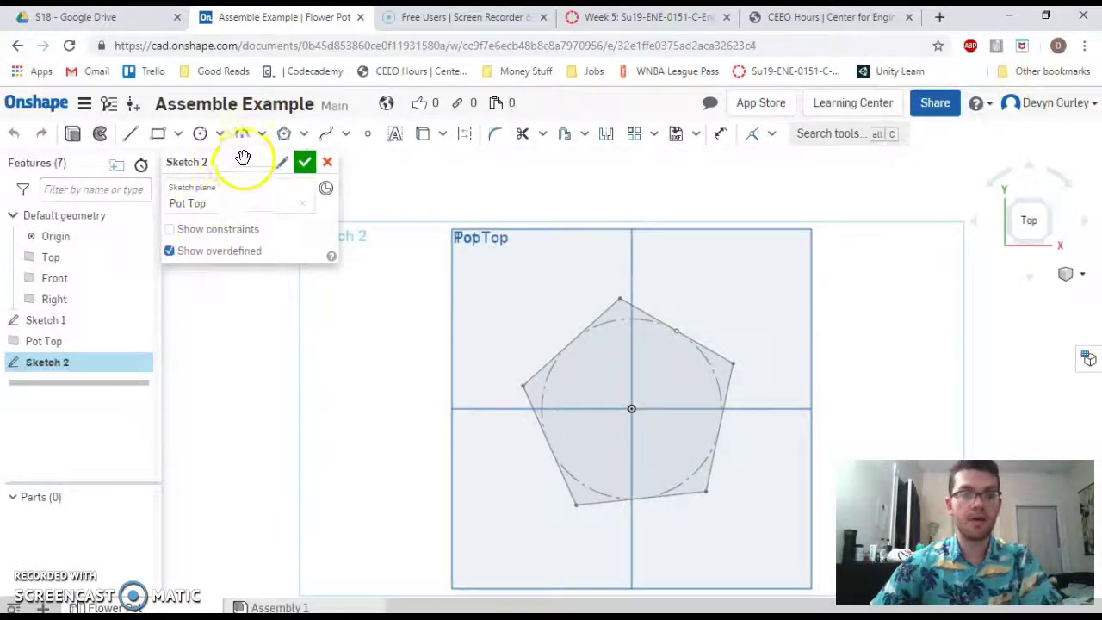
Draw a circle centred over the pentagon, dimension it to 3 in diameter, and finish Sketch 2.
left_click(200, 135)
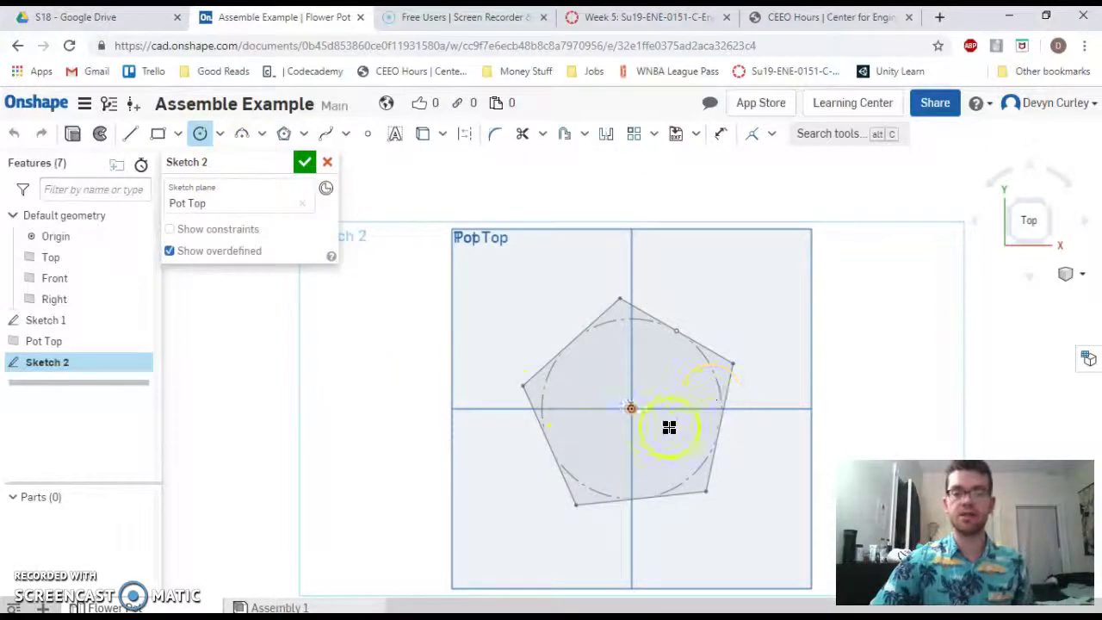
left_click(671, 332)
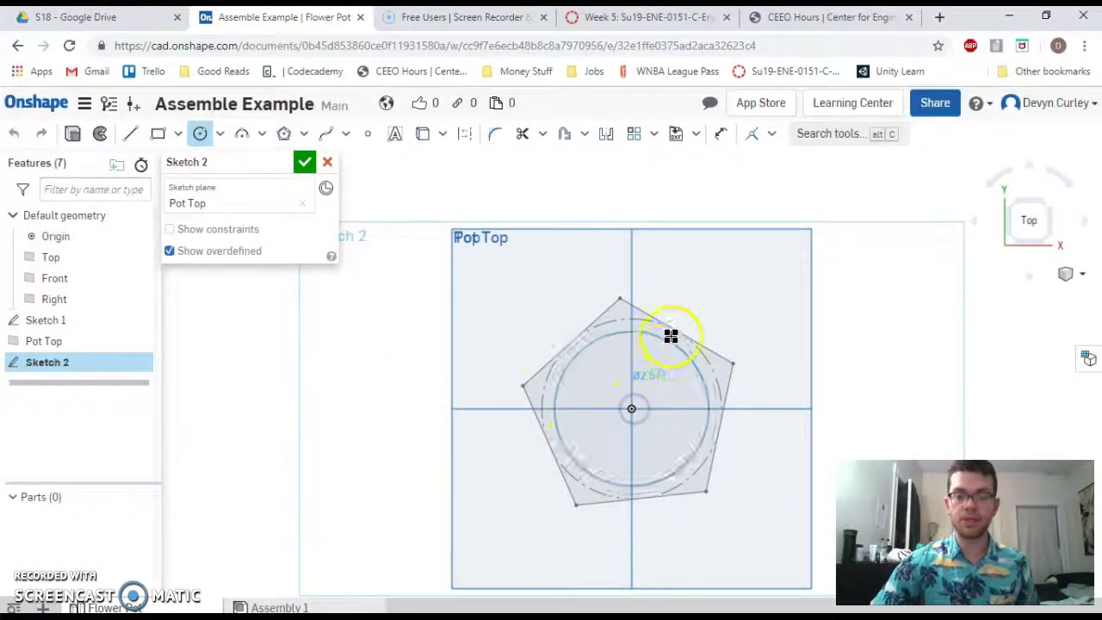
left_click(721, 134)
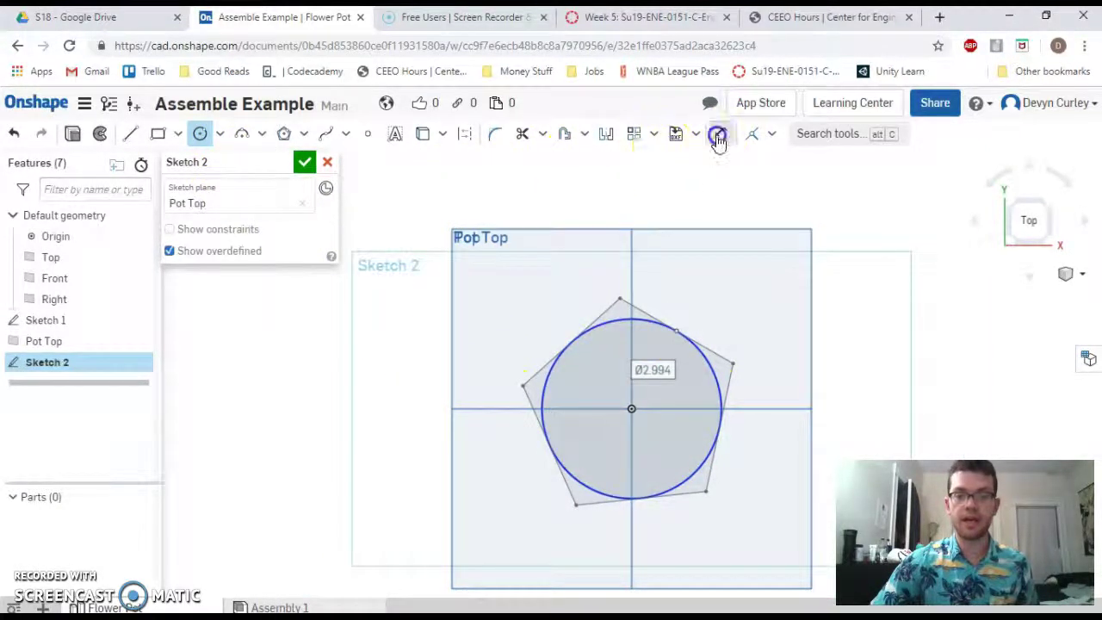
left_click(703, 352)
left_click(746, 290)
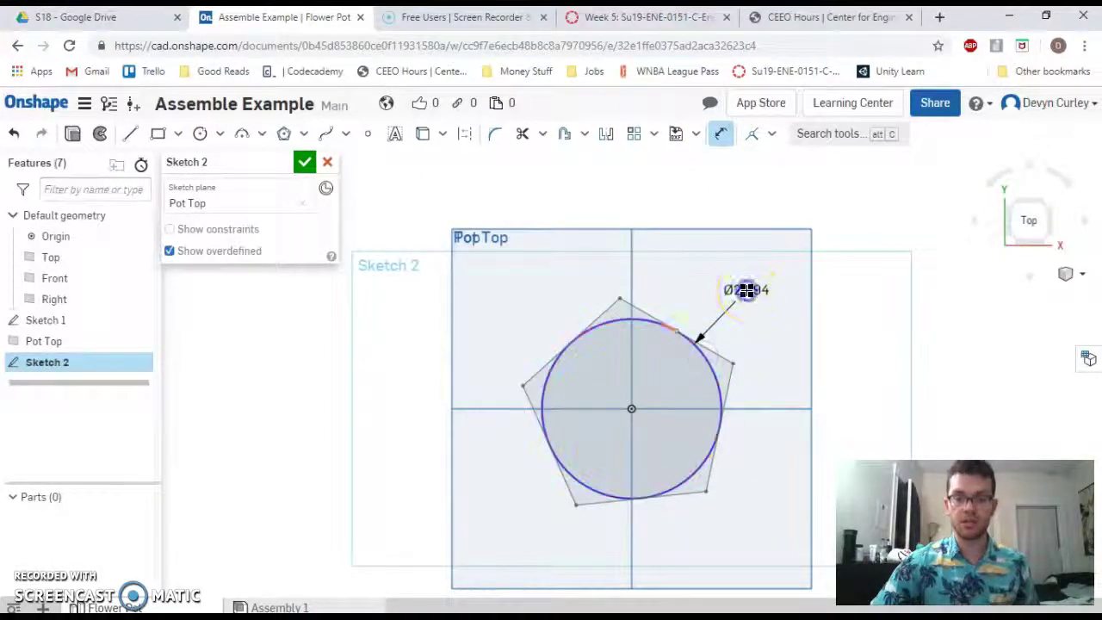
type("3")
key("Return")
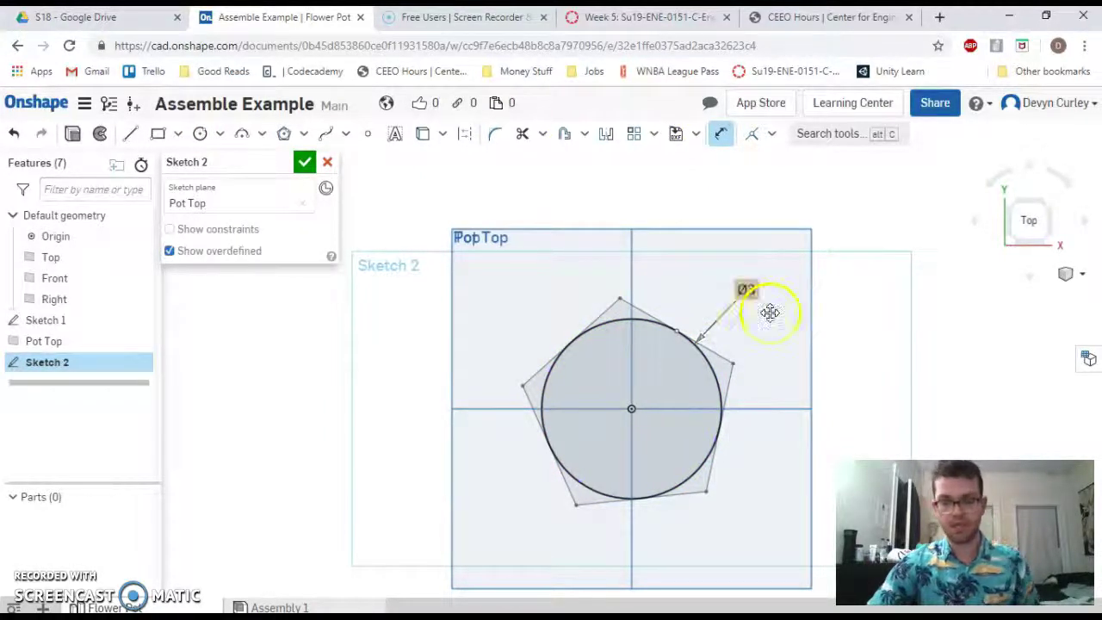
left_click(304, 166)
mouse_move(305, 308)
right_mouse_down()
mouse_move(310, 239)
mouse_move(290, 230)
right_mouse_up()
scroll(336, 310, "down", 3)
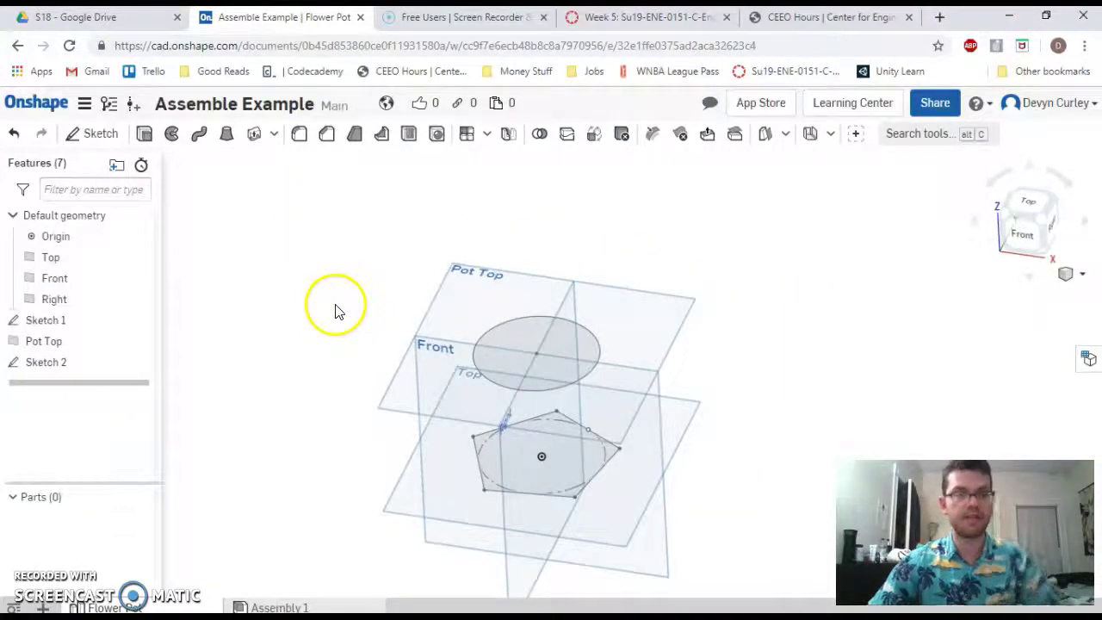
Loft from the Sketch 2 circle to the Sketch 1 pentagon, creating Part 1 as a solid.
left_click(226, 135)
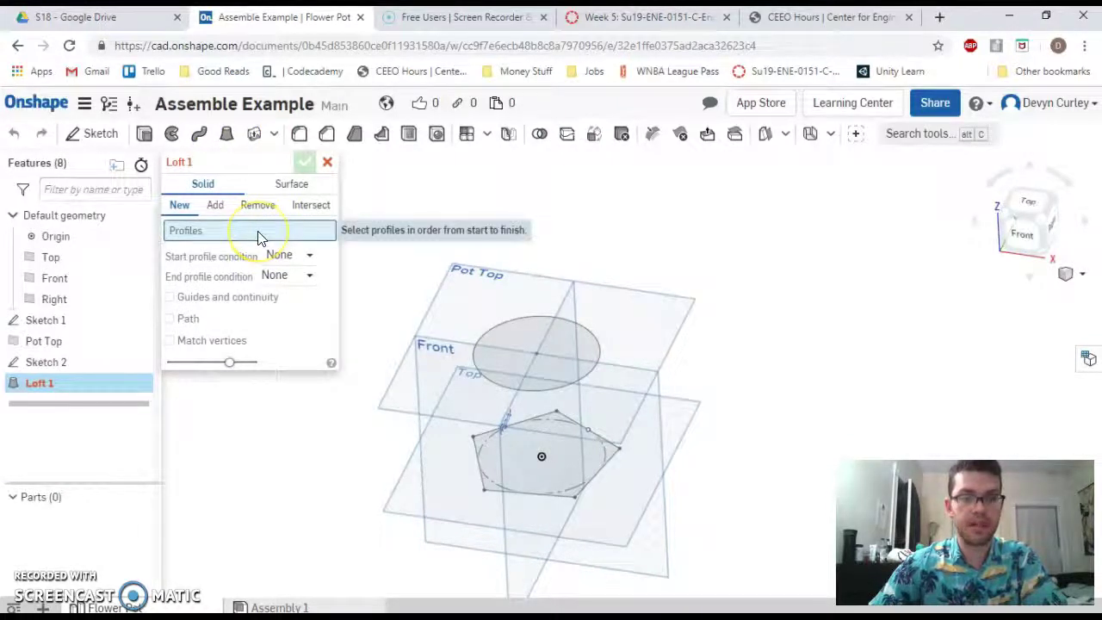
left_click(577, 349)
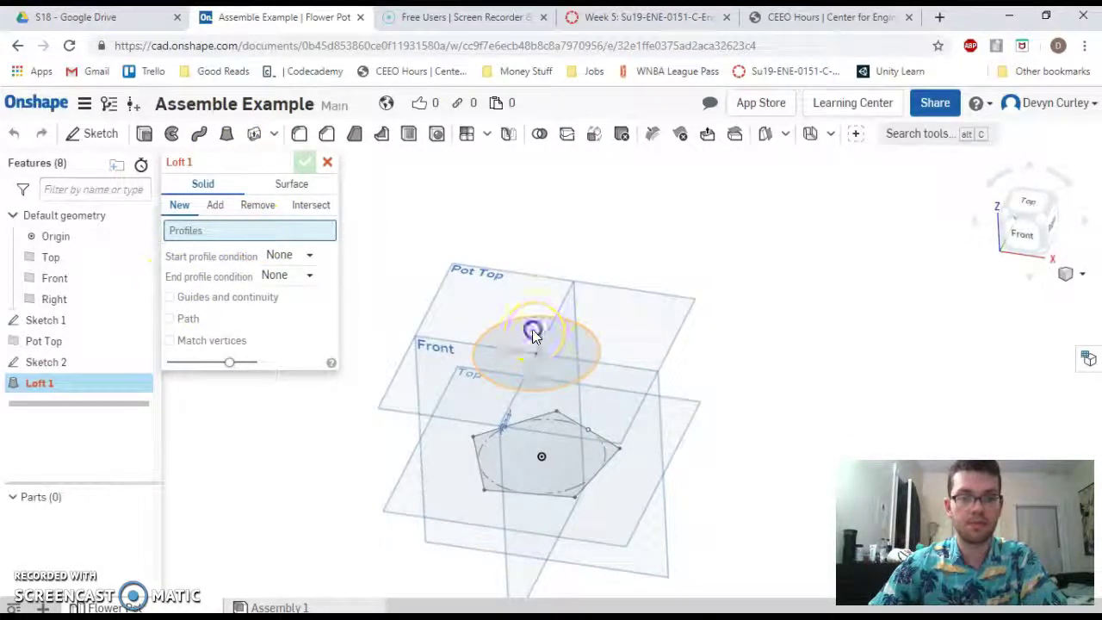
left_click(590, 461)
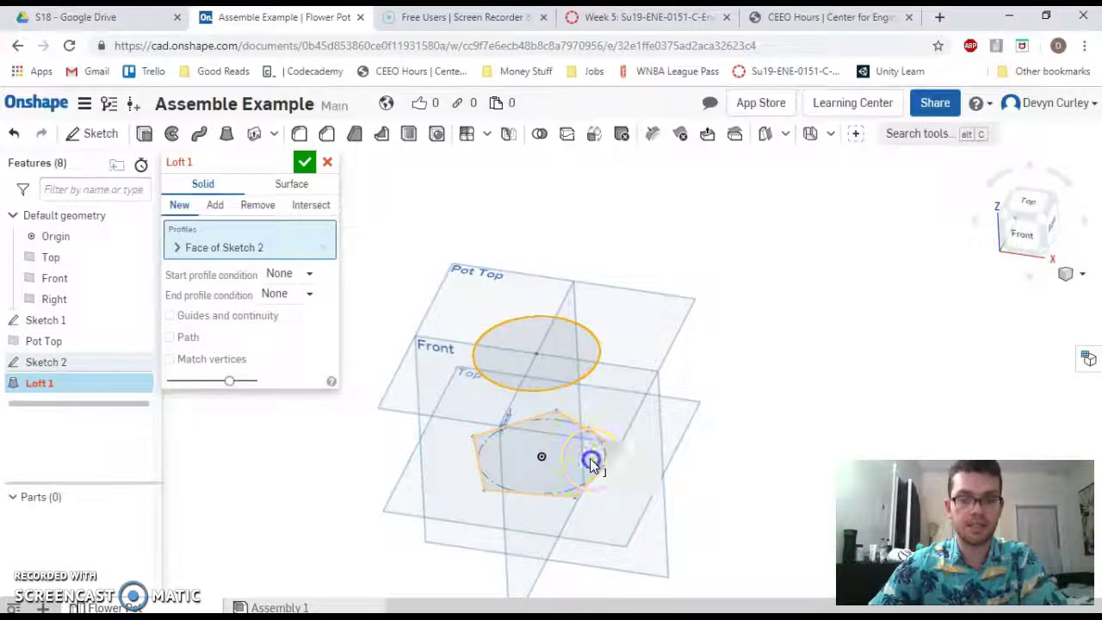
right_click_drag(652, 491, 725, 420)
mouse_move(629, 359)
right_mouse_down()
mouse_move(495, 370)
mouse_move(459, 398)
mouse_move(478, 373)
mouse_move(559, 448)
mouse_move(519, 475)
mouse_move(477, 465)
mouse_move(507, 395)
mouse_move(520, 397)
right_mouse_up()
left_click(304, 164)
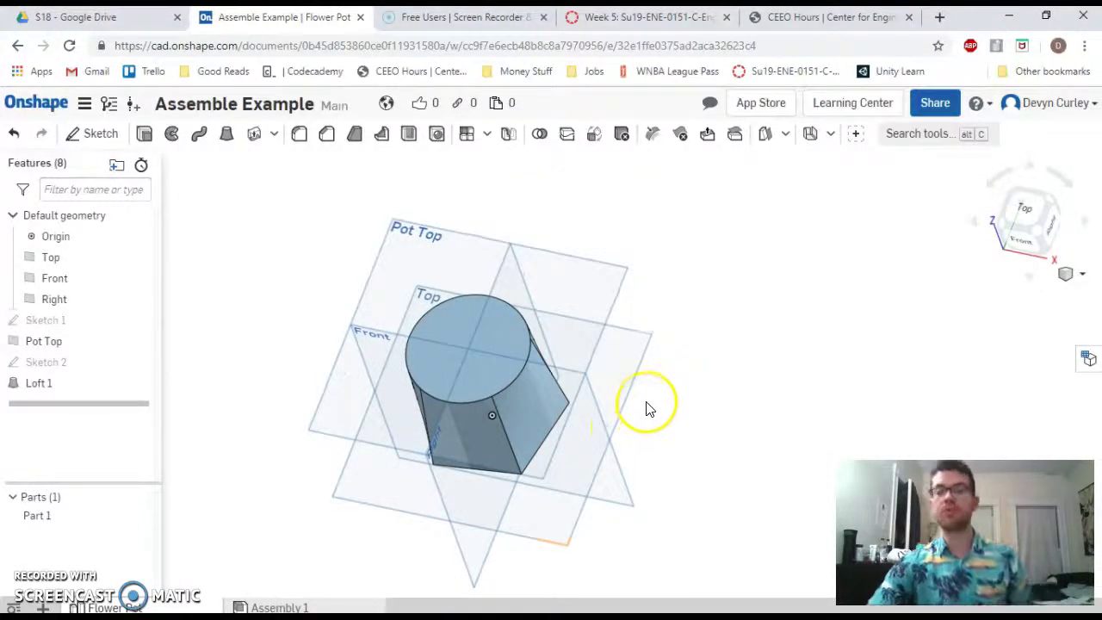
right_click_drag(649, 409, 659, 405)
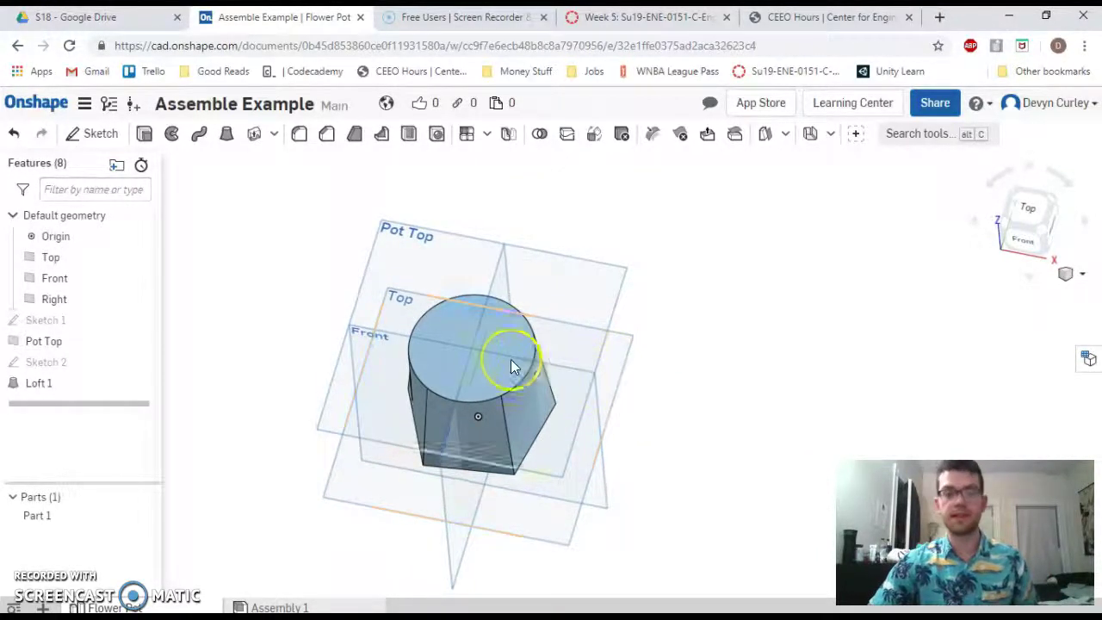
Set up a Shell on the pot with 0.25 in thickness, removing the circular top face.
left_click(408, 136)
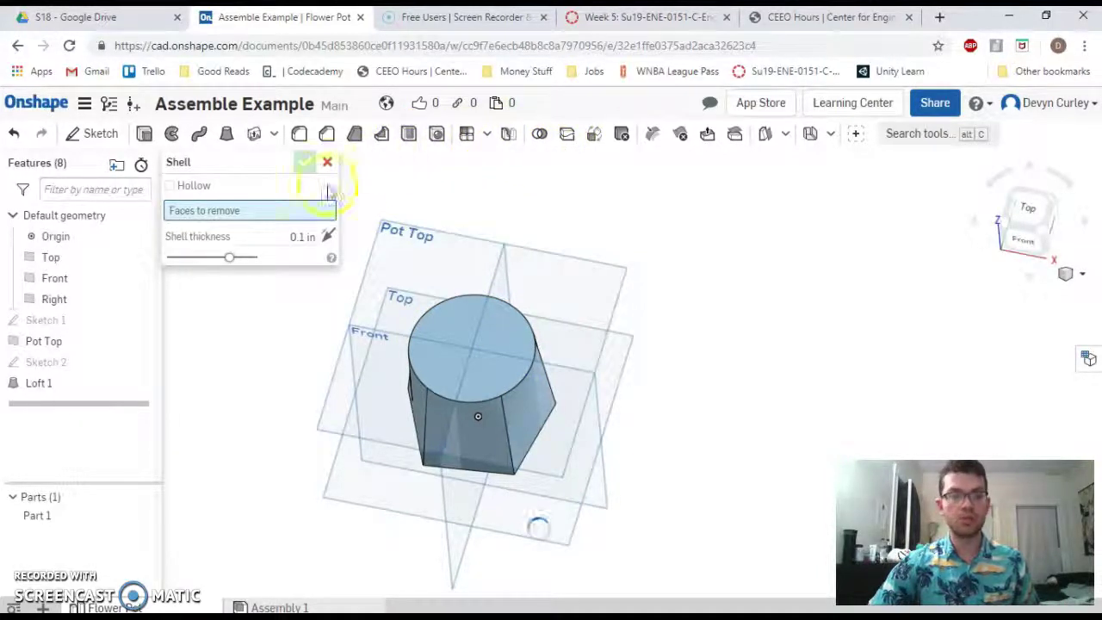
left_click(302, 237)
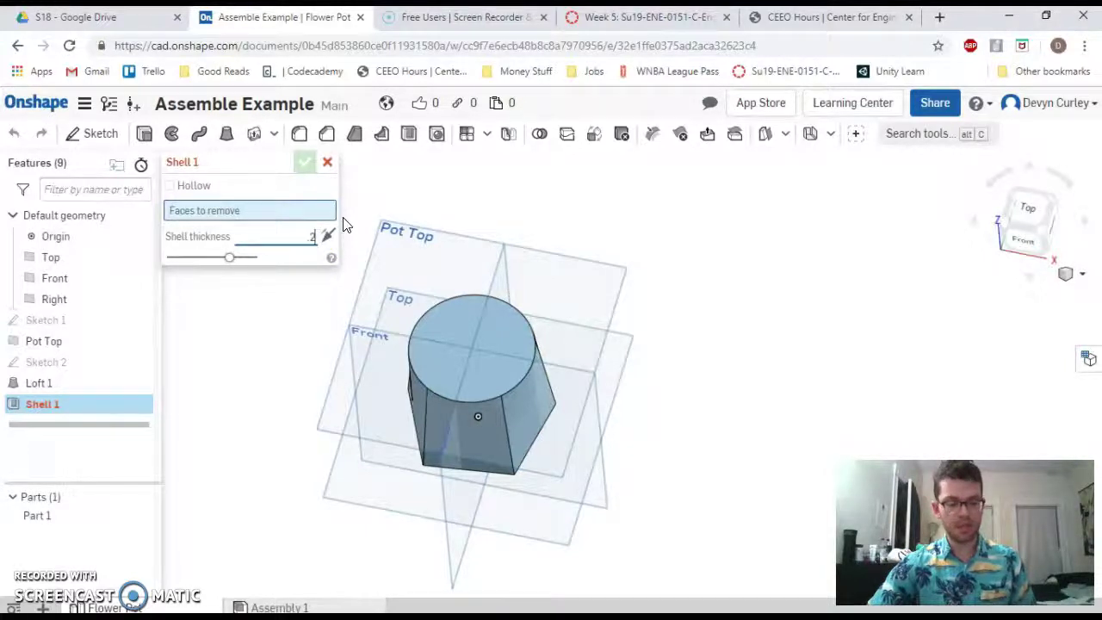
left_click(462, 335)
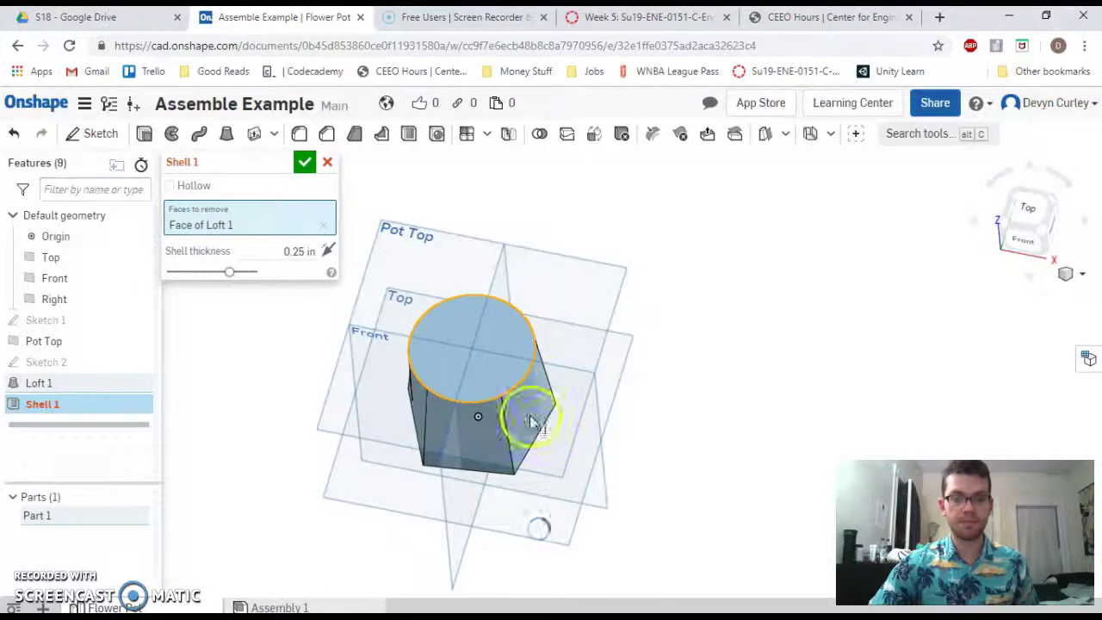
mouse_move(598, 506)
right_mouse_down()
mouse_move(555, 517)
mouse_move(578, 546)
mouse_move(591, 525)
right_mouse_up()
right_click_drag(460, 361, 480, 388)
Inspect the hollow pot preview from several angles, confirm Shell 1, and select it.
scroll(472, 361, "up", 5)
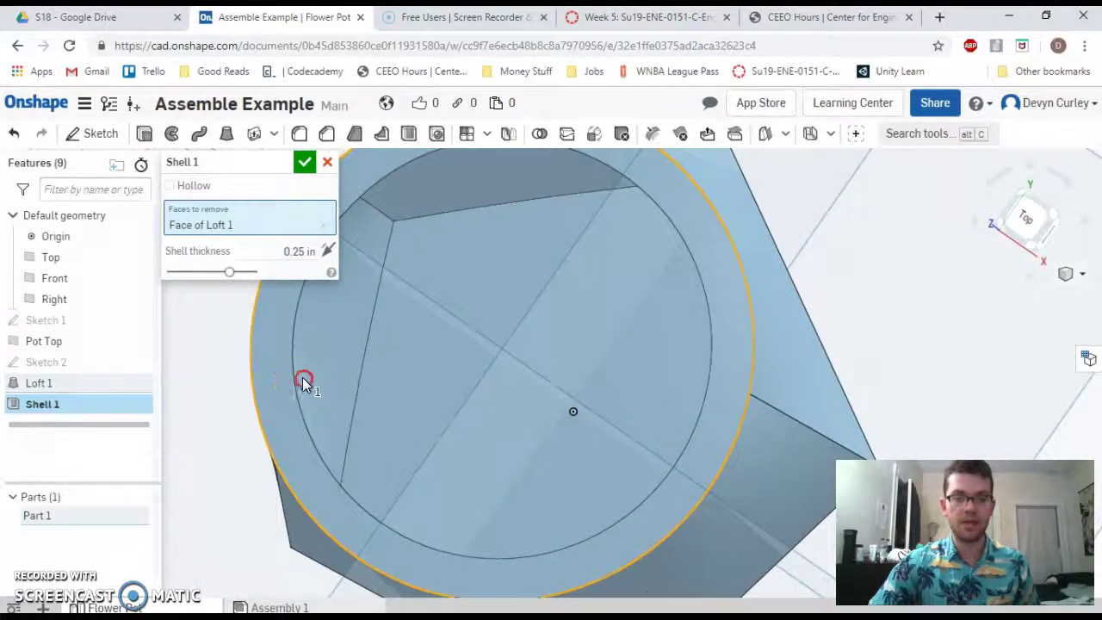
right_click_drag(303, 381, 320, 333)
right_click_drag(479, 295, 517, 326)
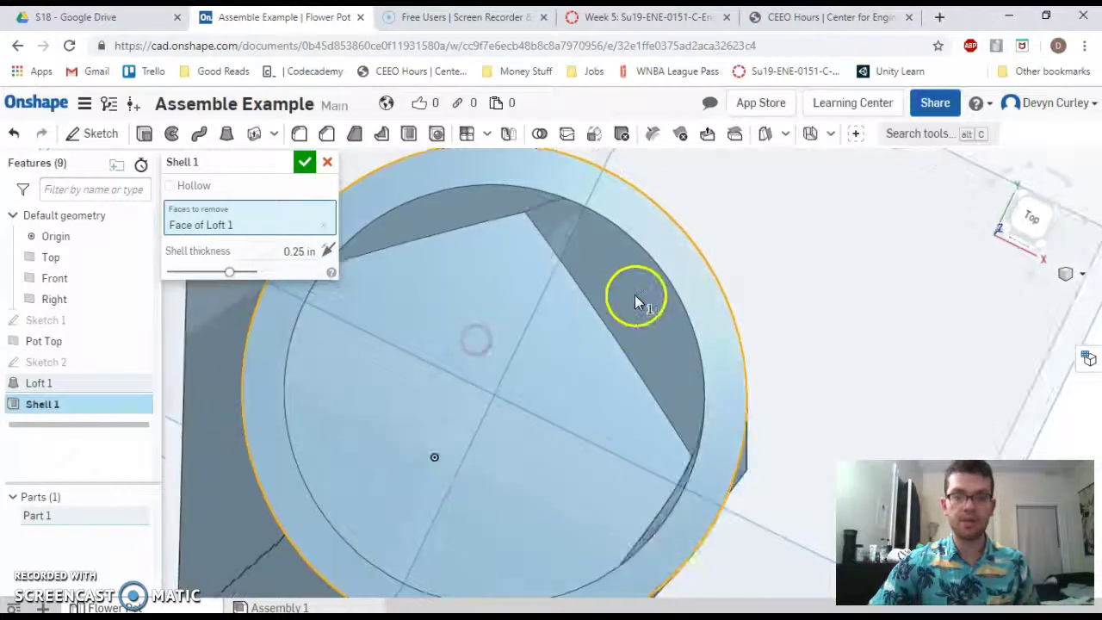
right_click_drag(485, 203, 528, 270)
right_click_drag(460, 229, 553, 365)
scroll(535, 348, "down", 5)
left_click(304, 162)
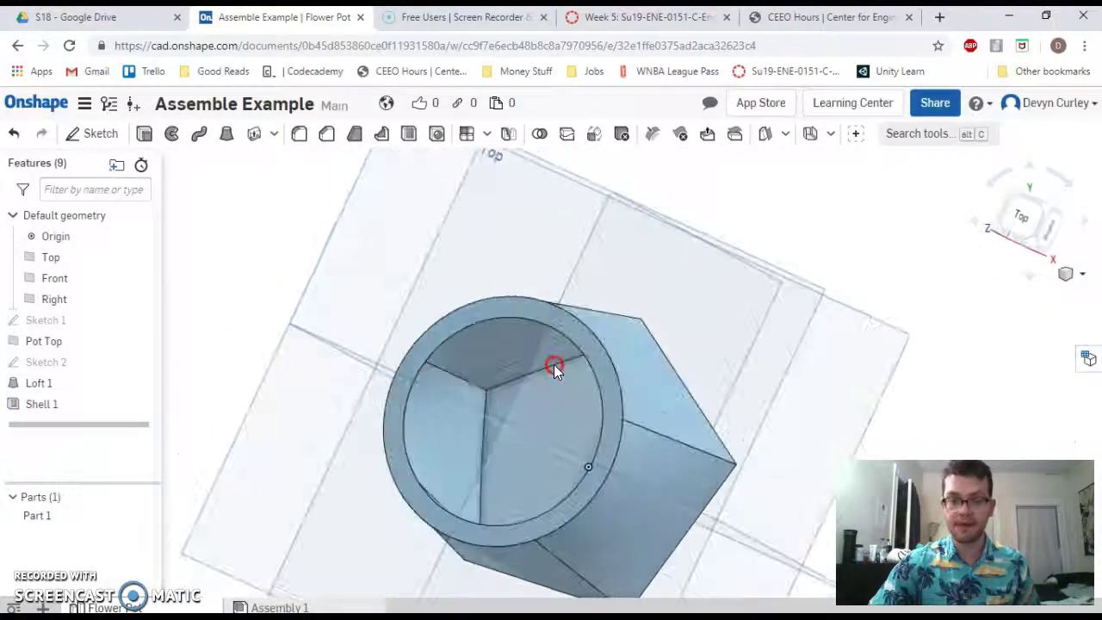
left_click(104, 409)
Delete Shell 1, then try and cancel an extrude on the pot's top face.
key("Delete")
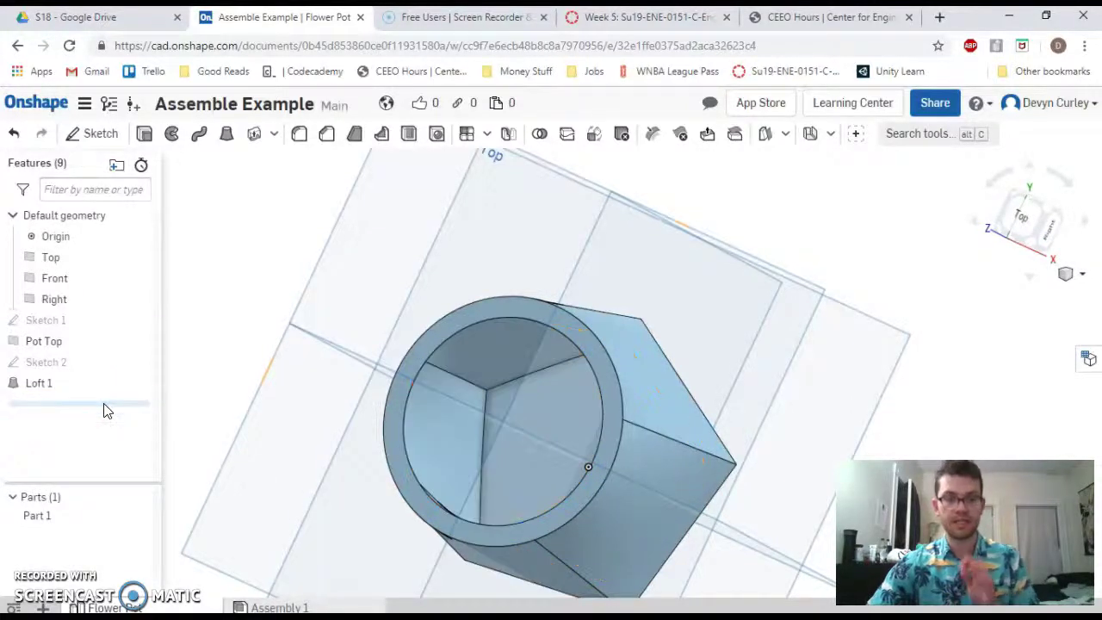
left_click(511, 422)
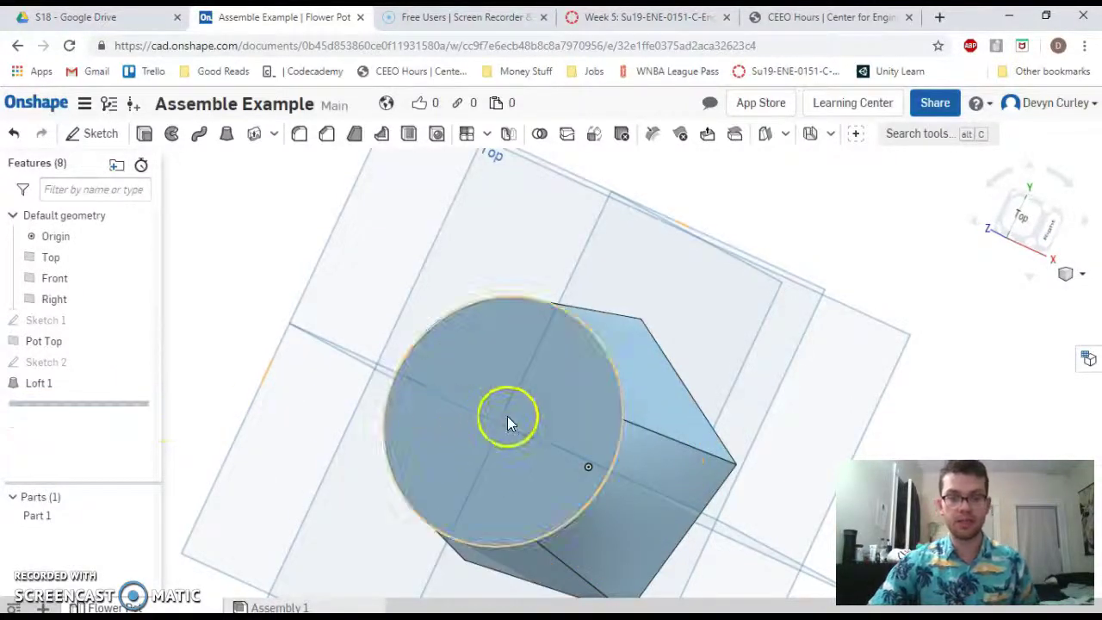
left_click(143, 136)
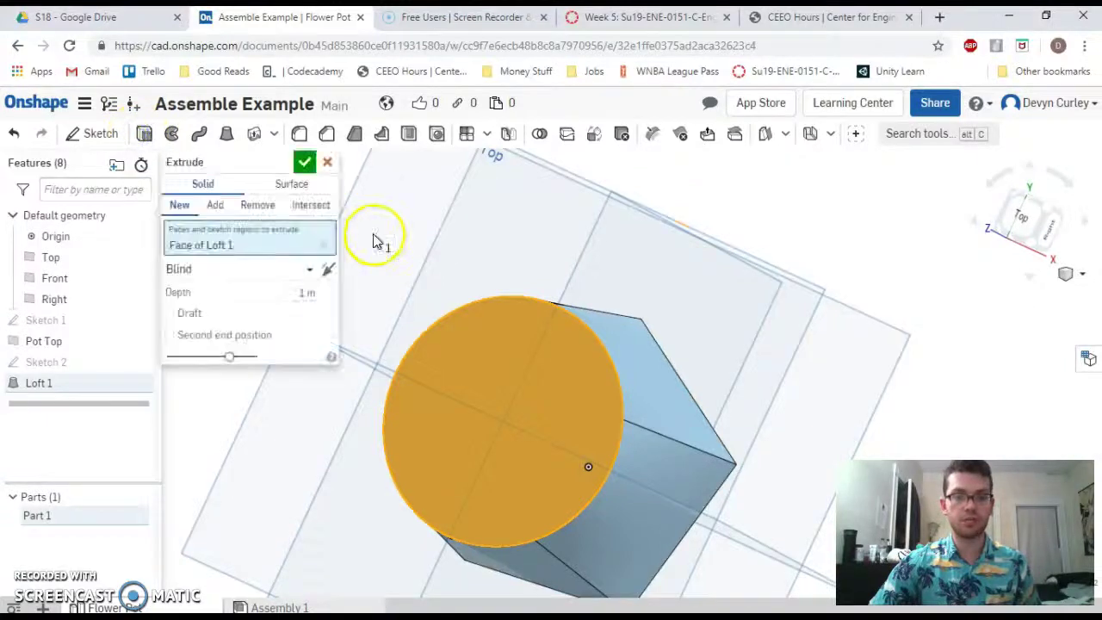
left_click(324, 165)
right_click_drag(426, 225, 458, 297)
left_click(490, 345)
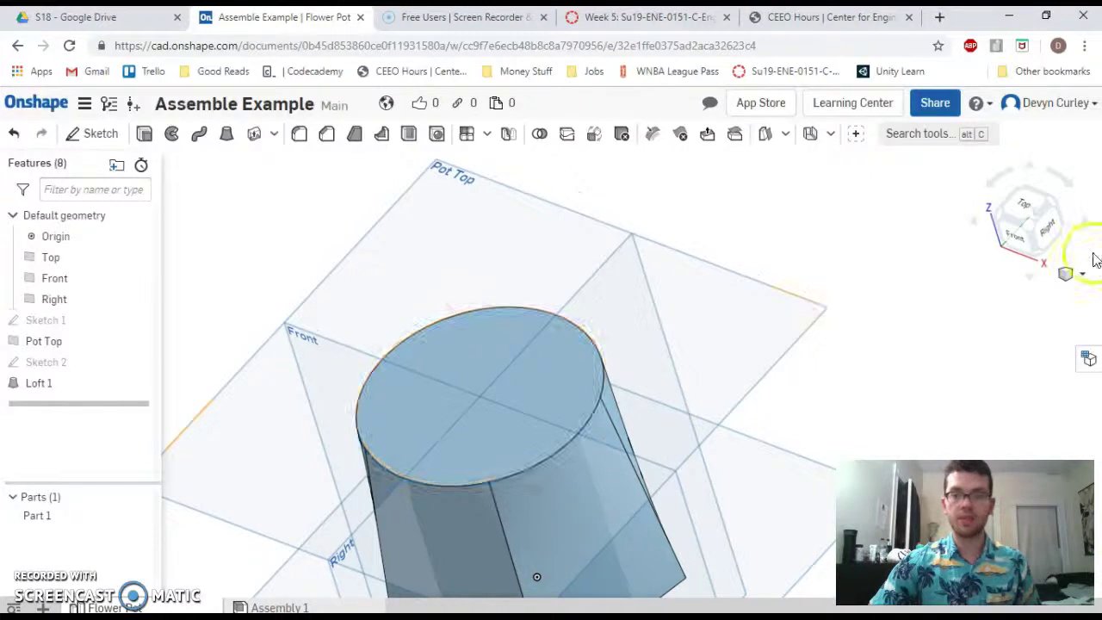
Select the pot's top face from the Top view and start a new sketch on it.
left_click(1017, 211)
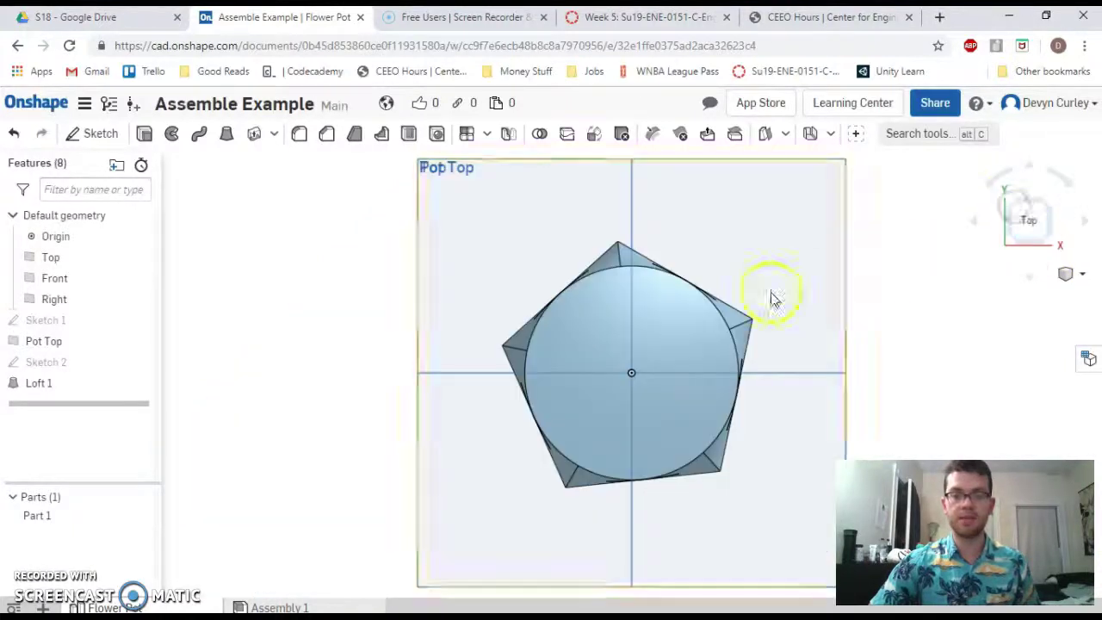
left_click(683, 350)
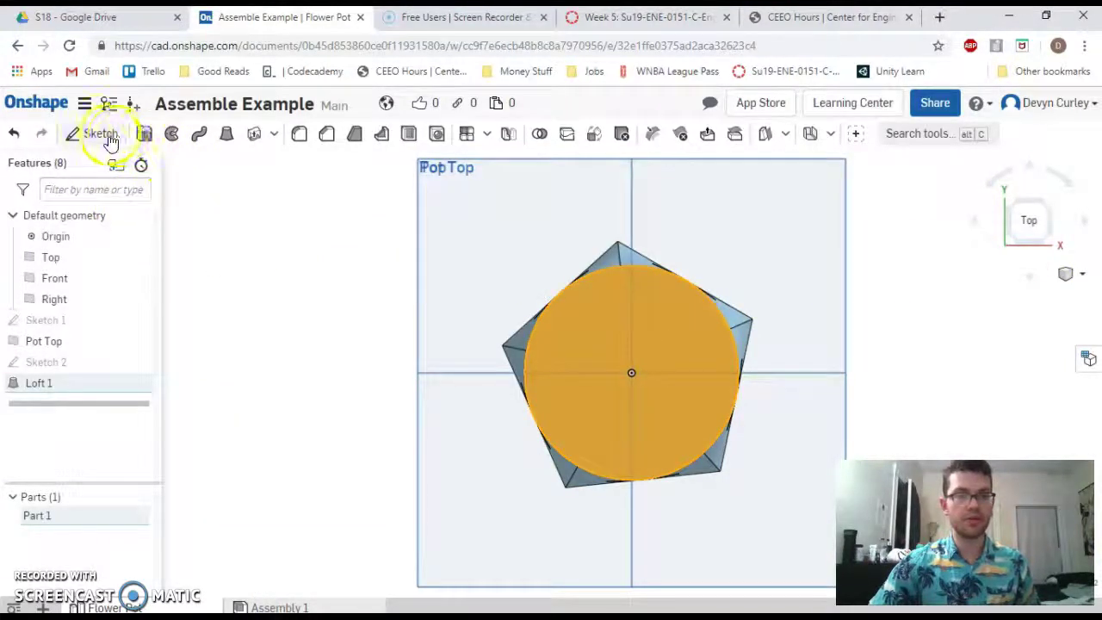
right_click_drag(359, 239, 508, 231)
left_click(726, 327)
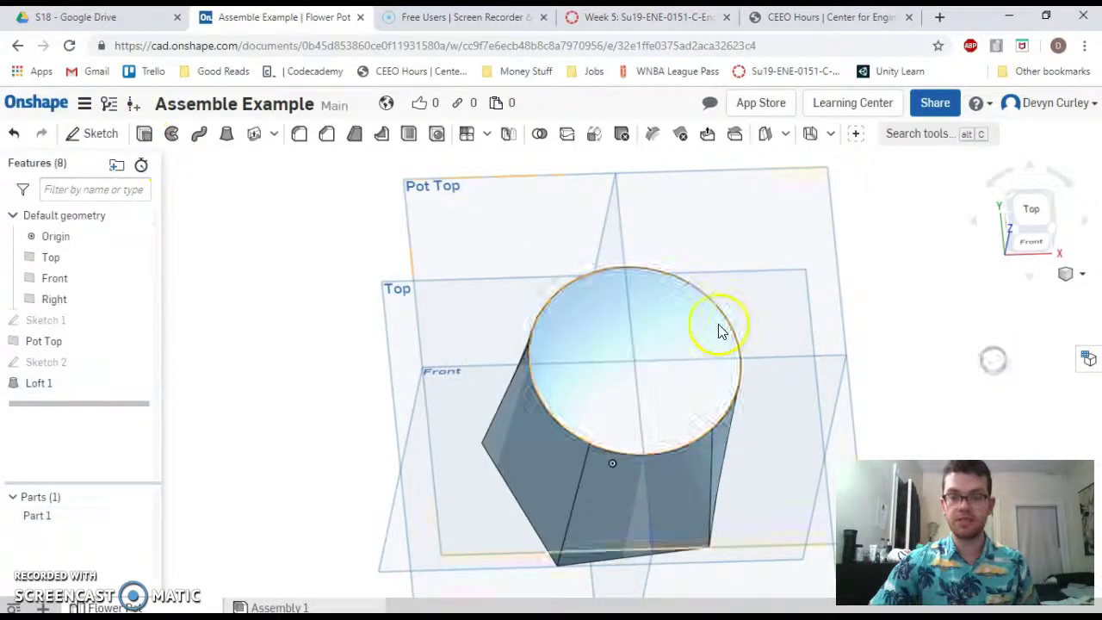
left_click(710, 324)
left_click(96, 134)
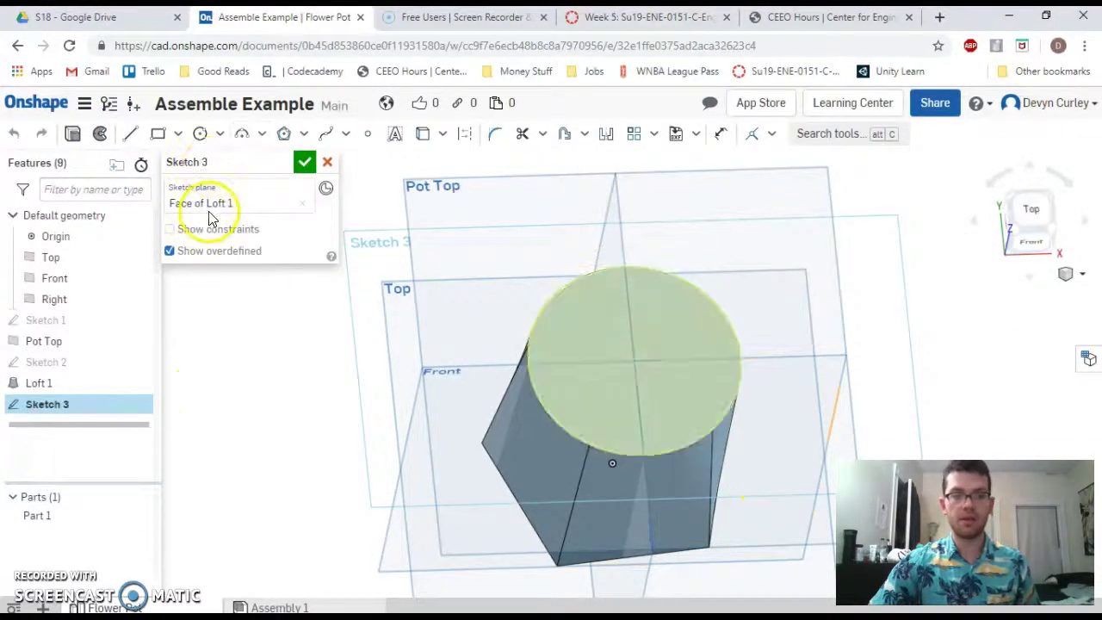
Draw a centre-point circle at the sketch origin, viewed face-on from the Top.
left_click(199, 133)
key("n")
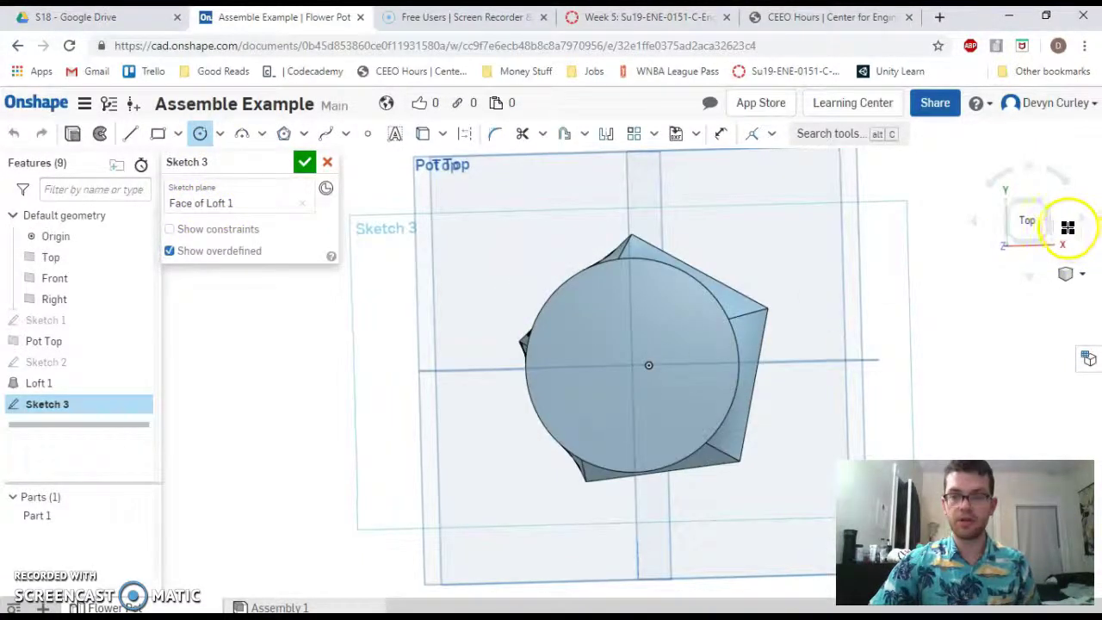
left_click(1031, 223)
left_click(632, 408)
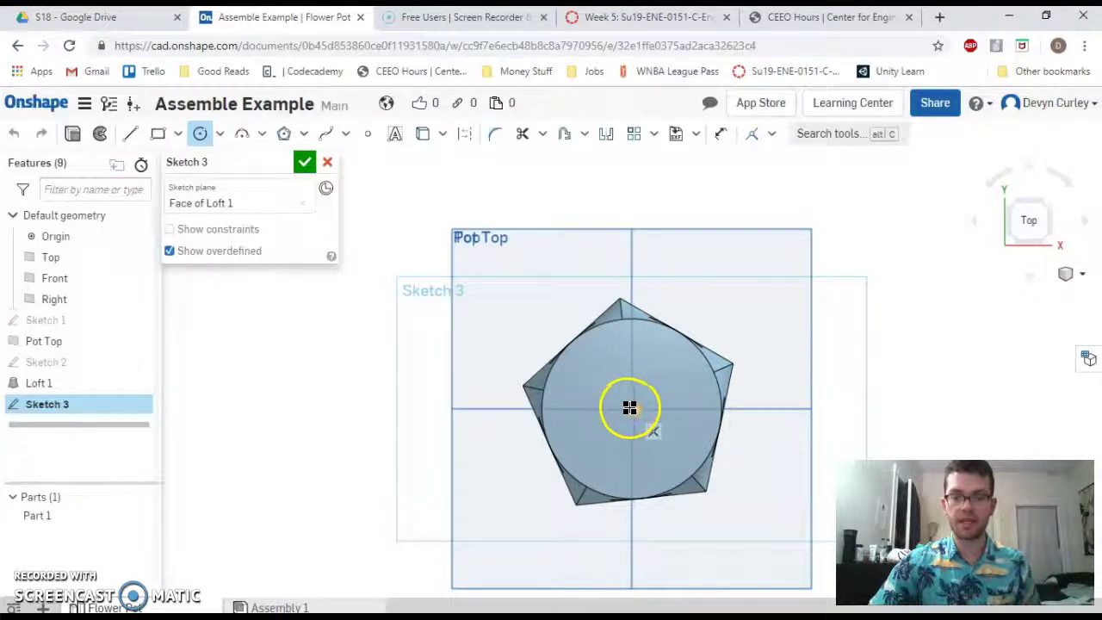
left_click(633, 409)
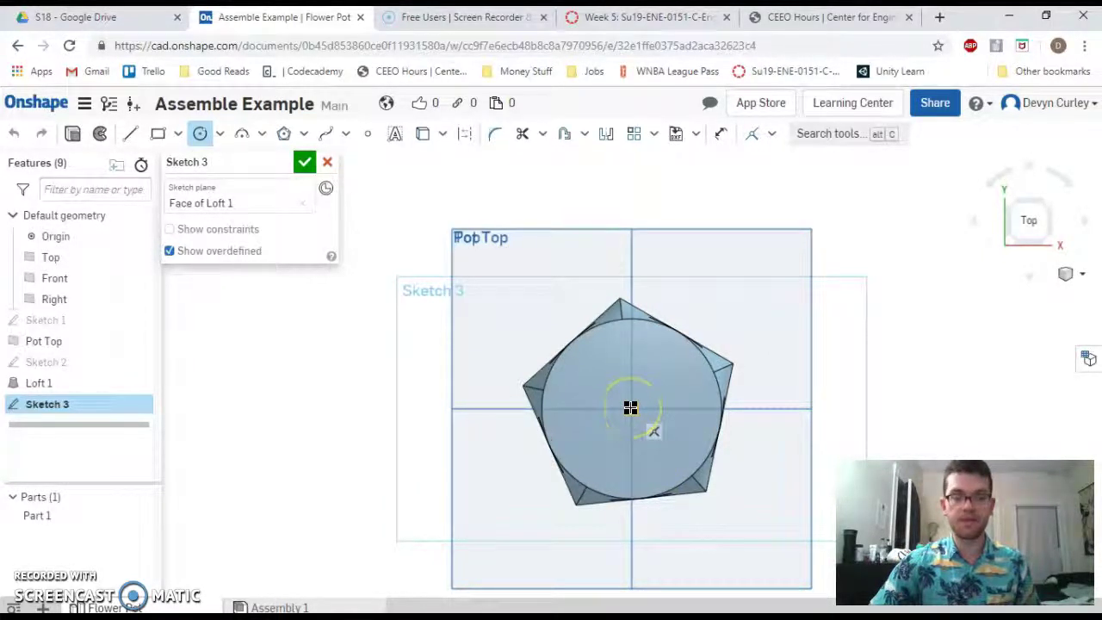
left_click_drag(630, 407, 701, 407)
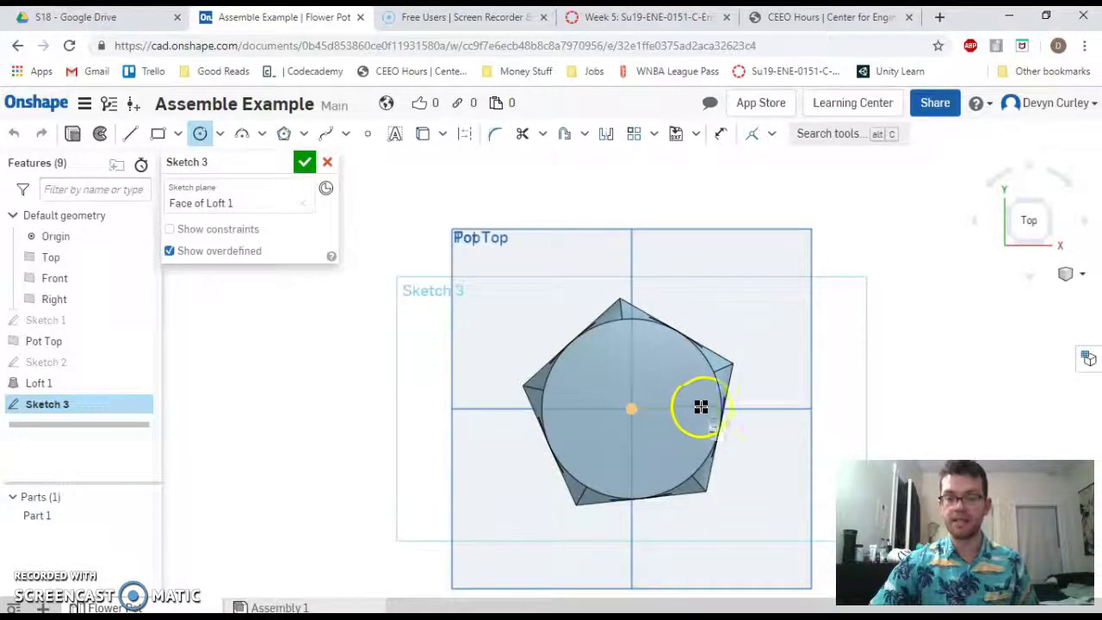
left_click(633, 409)
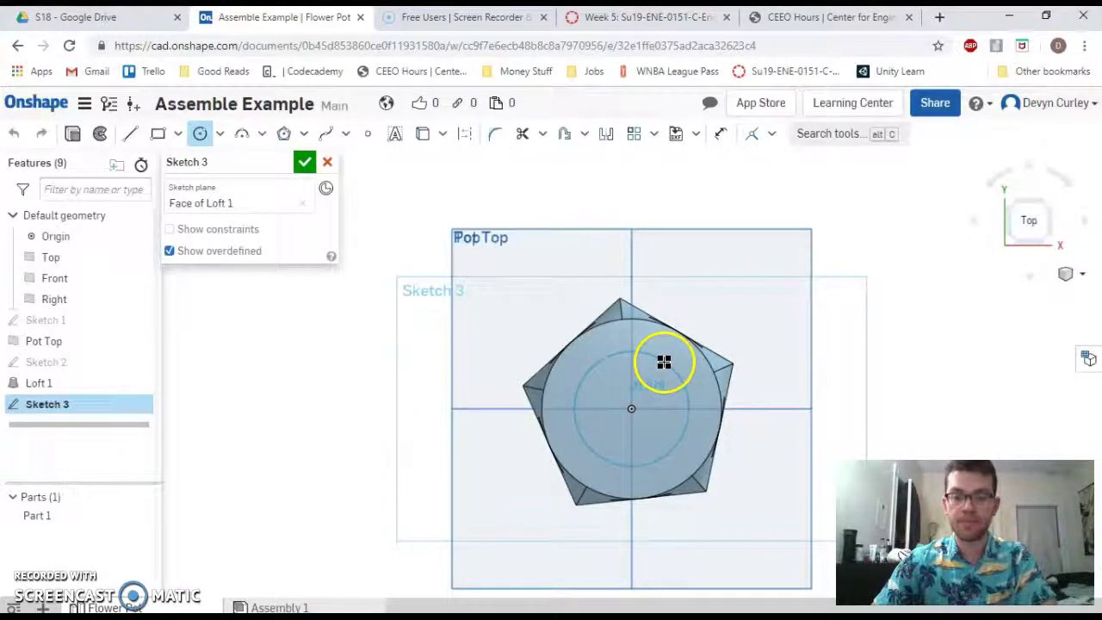
left_click(663, 353)
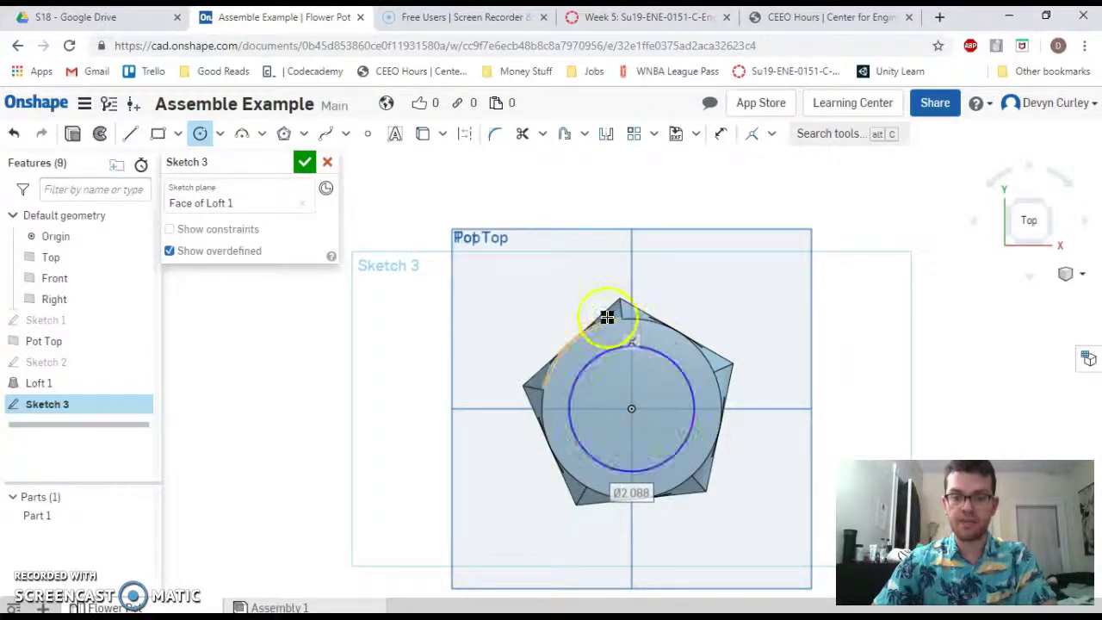
Dimension the circle to 2.5 in diameter and finish Sketch 3.
left_click(724, 135)
left_click(683, 371)
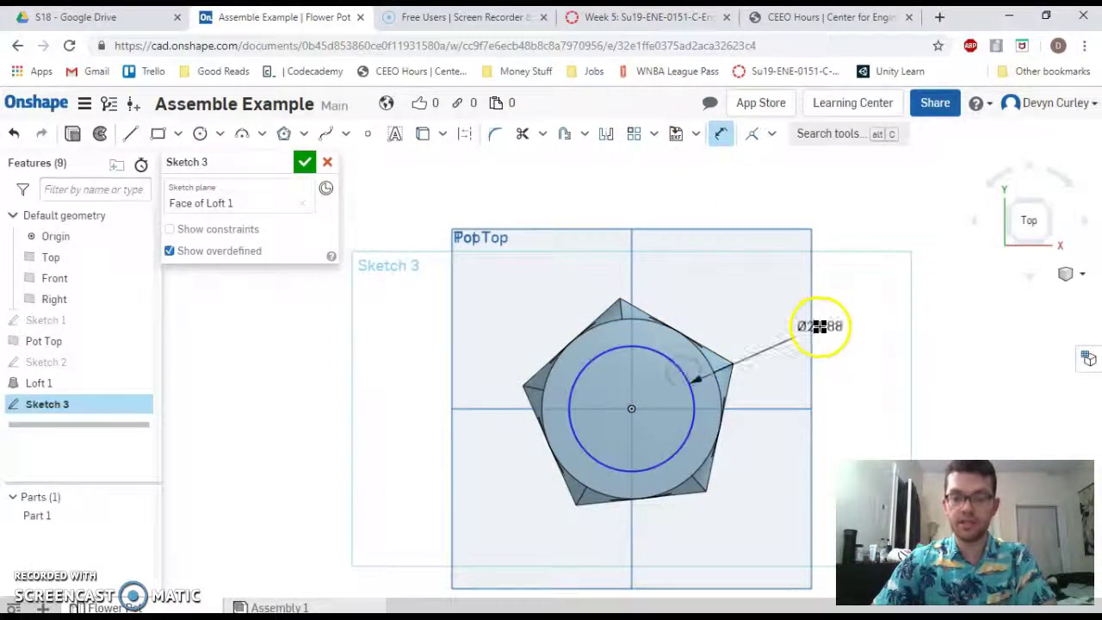
left_click(819, 325)
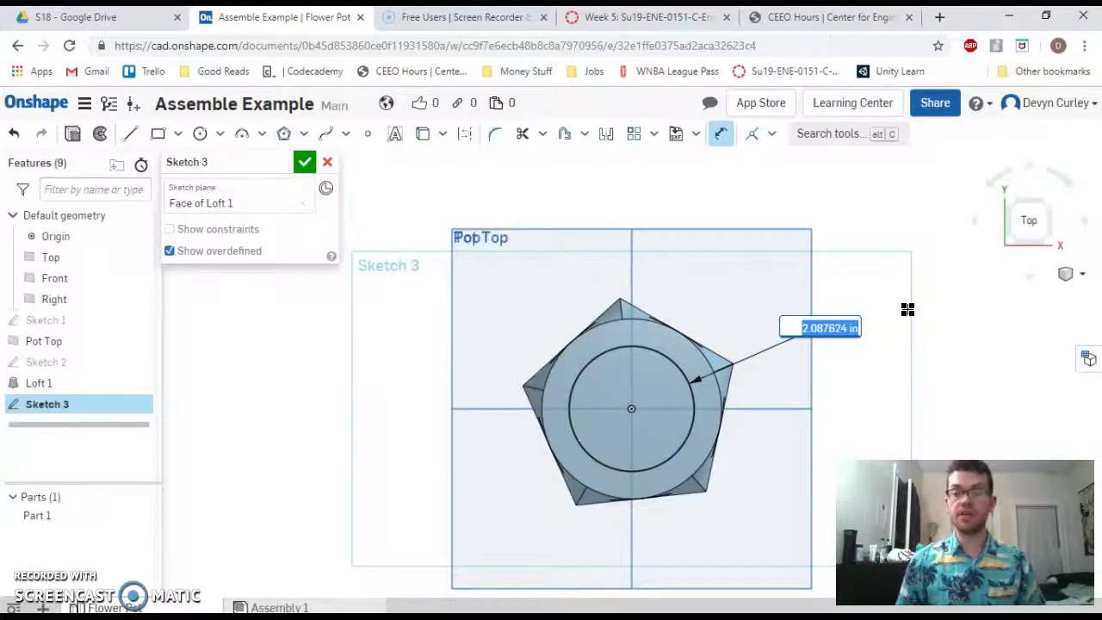
type("2.5")
key("Return")
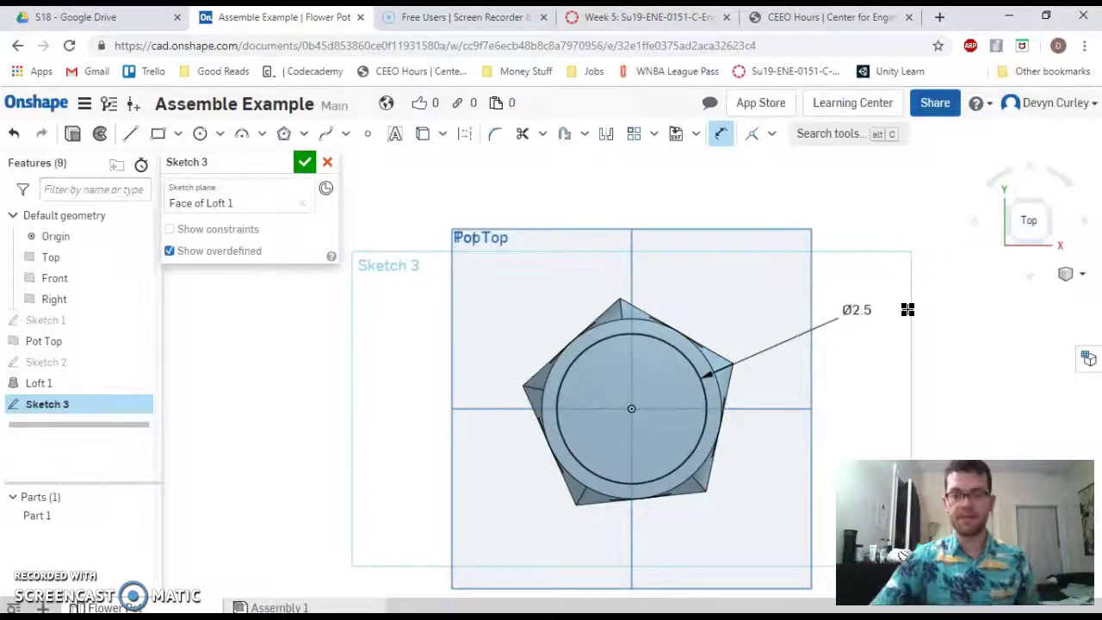
left_click(305, 162)
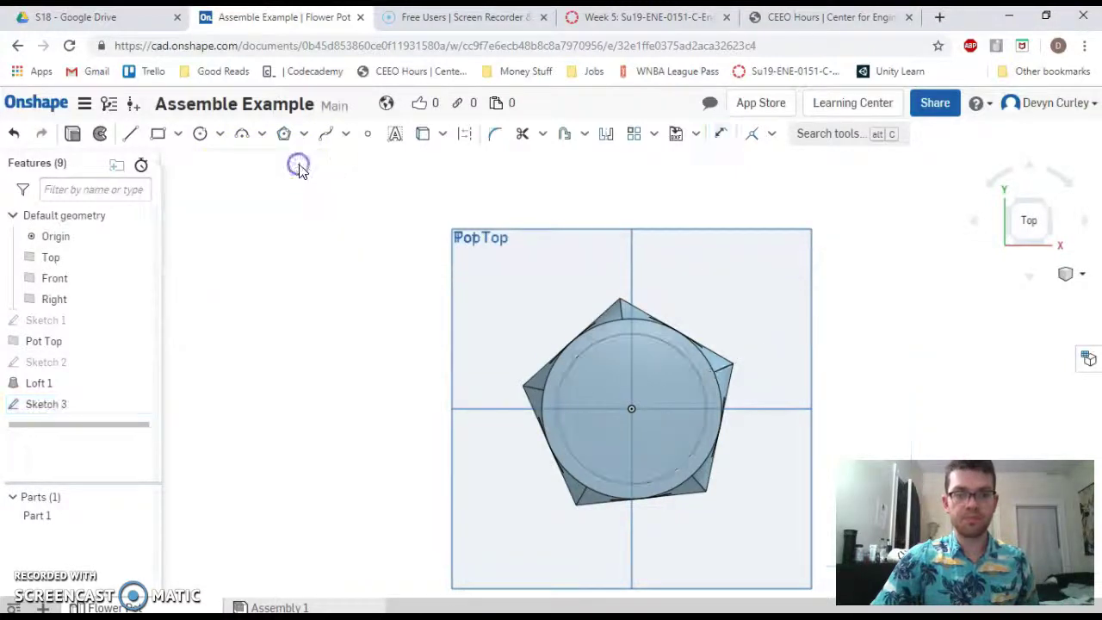
Extrude the Ø2.5 circle as a cut 2.75 in deep into the pot.
left_click(148, 142)
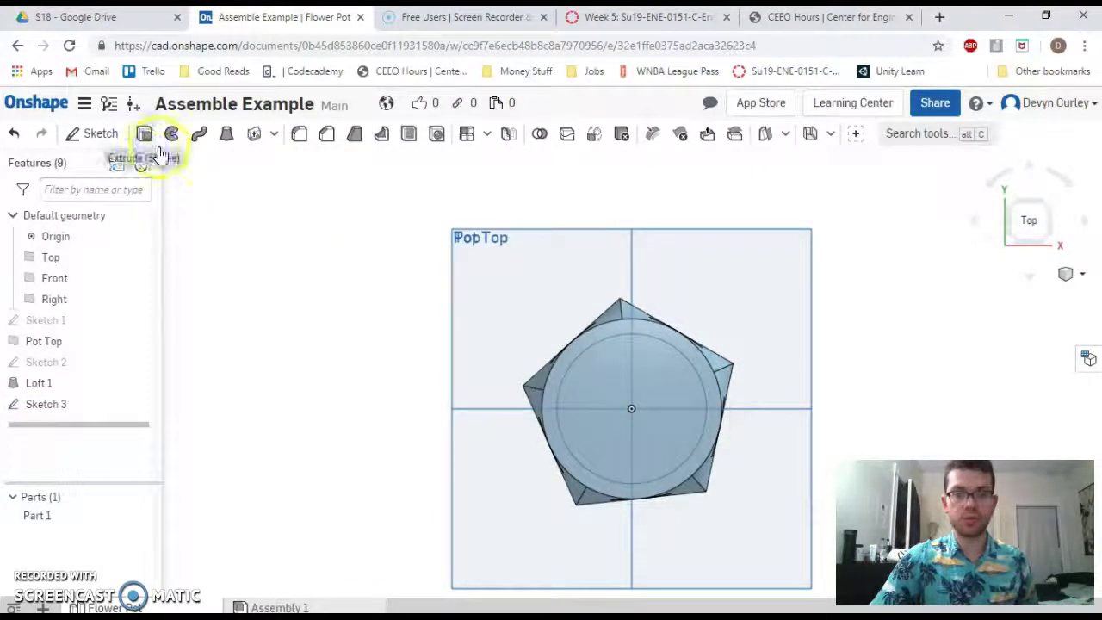
left_click(604, 340)
right_click_drag(431, 334, 419, 269)
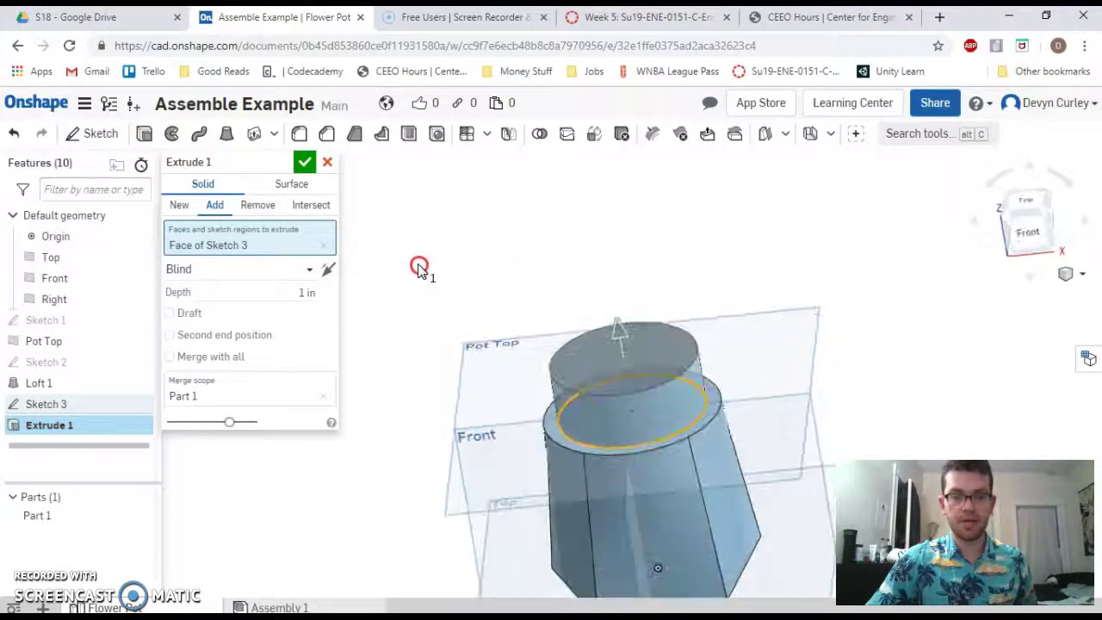
left_click(269, 211)
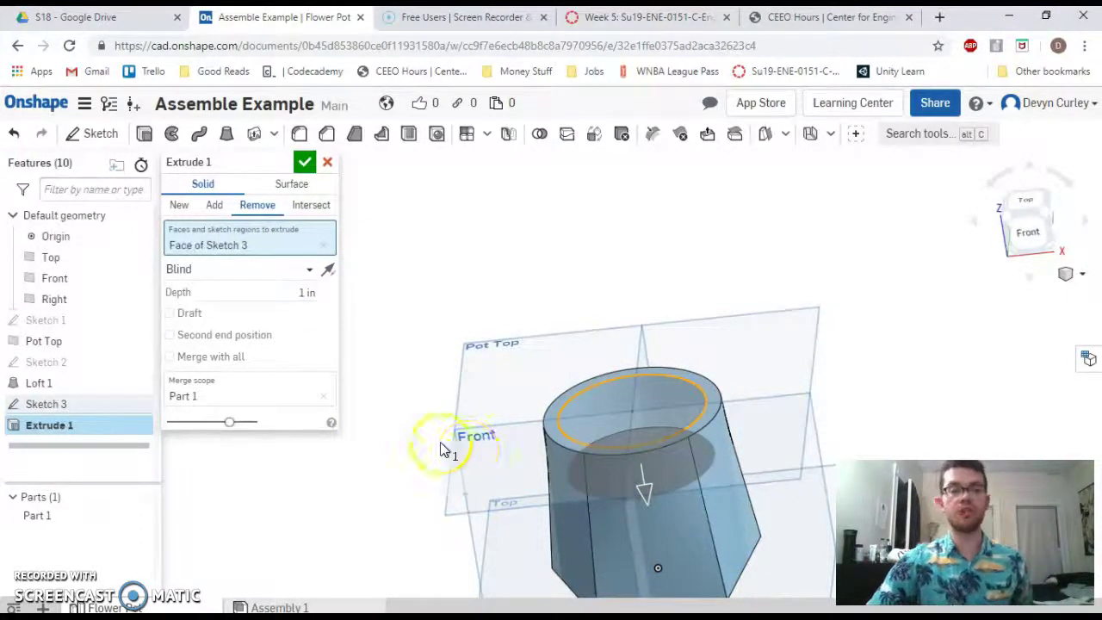
left_click(290, 295)
double_click(301, 292)
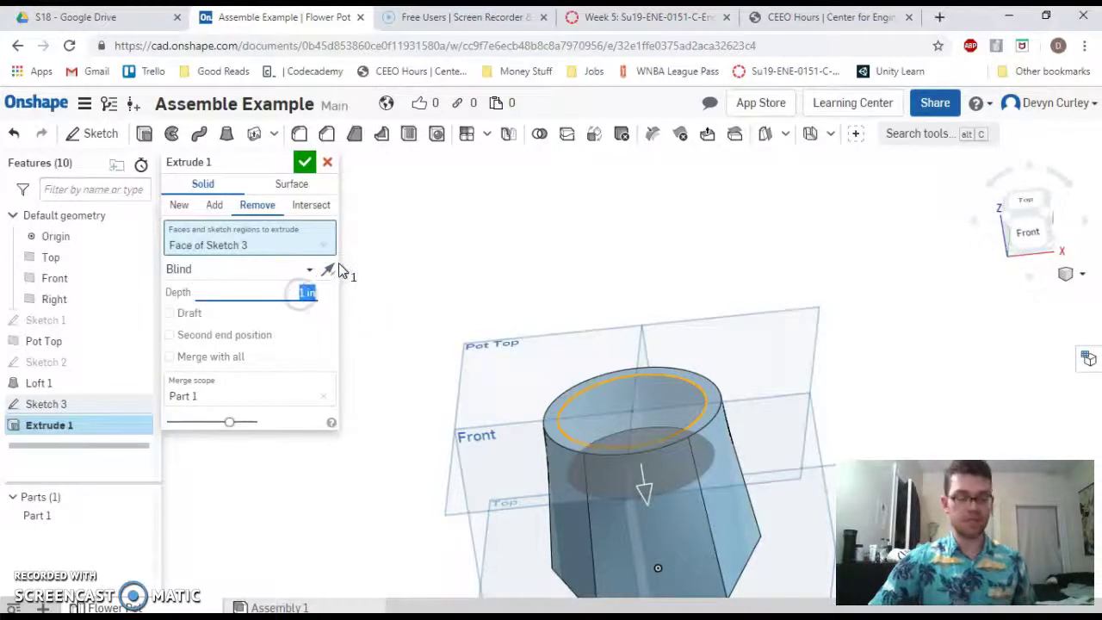
type("2.75")
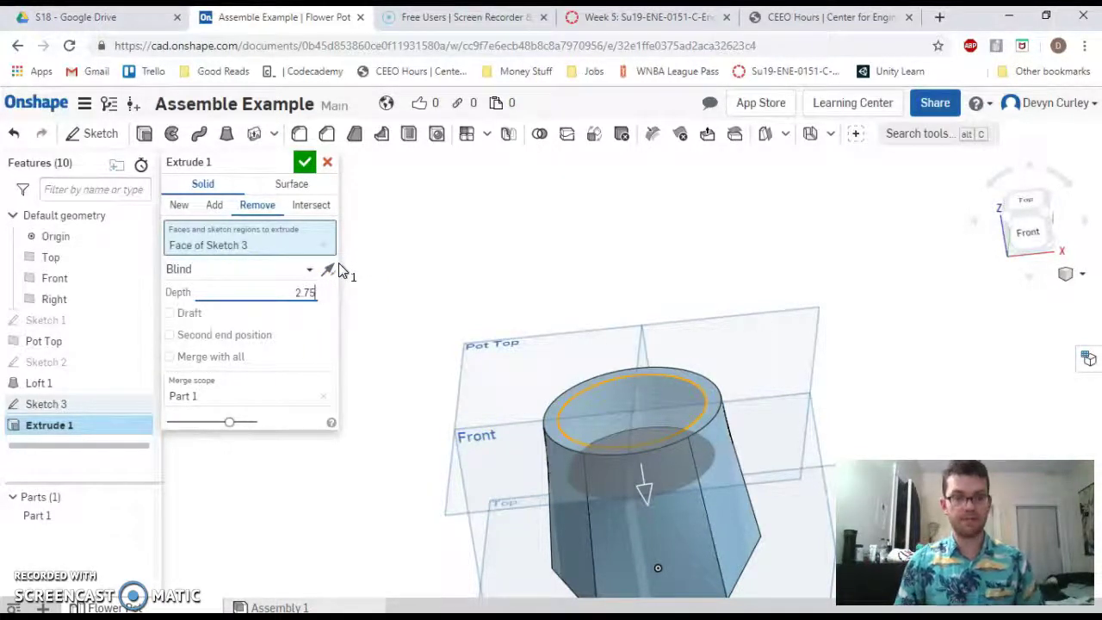
key("Return")
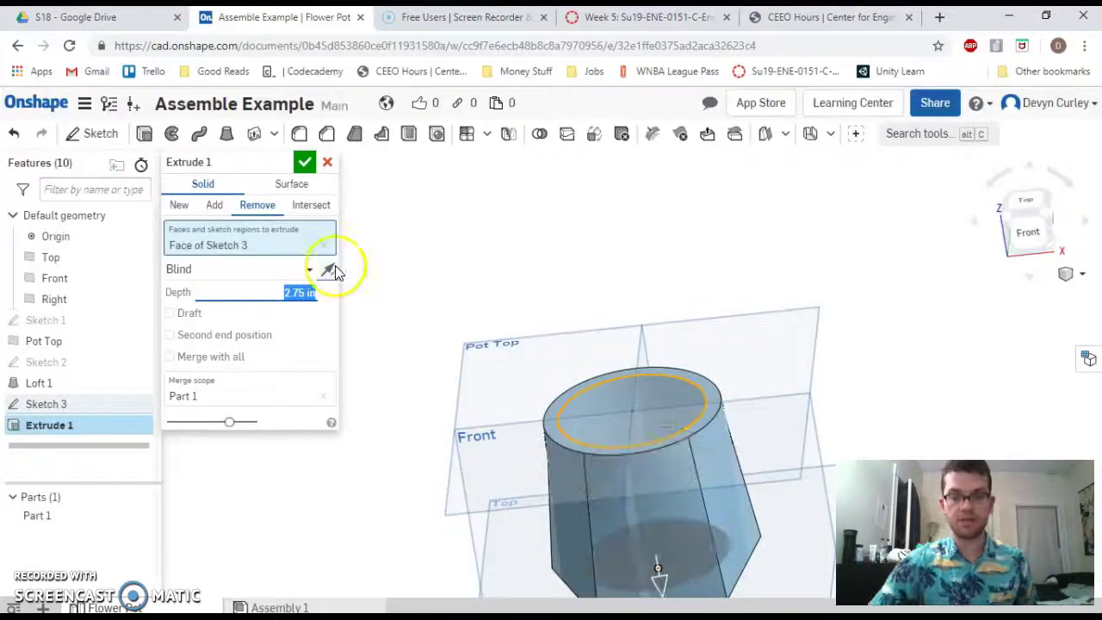
left_click(305, 162)
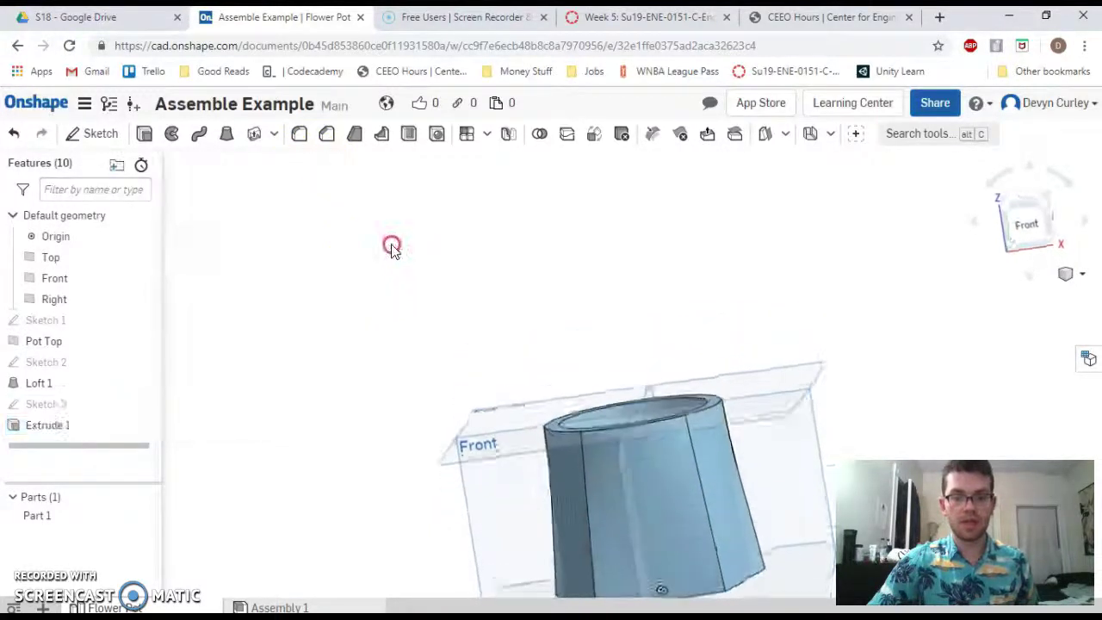
Orbit around the pot to inspect the hollowed top and its side profile.
right_click_drag(388, 246, 755, 500)
left_click(654, 451)
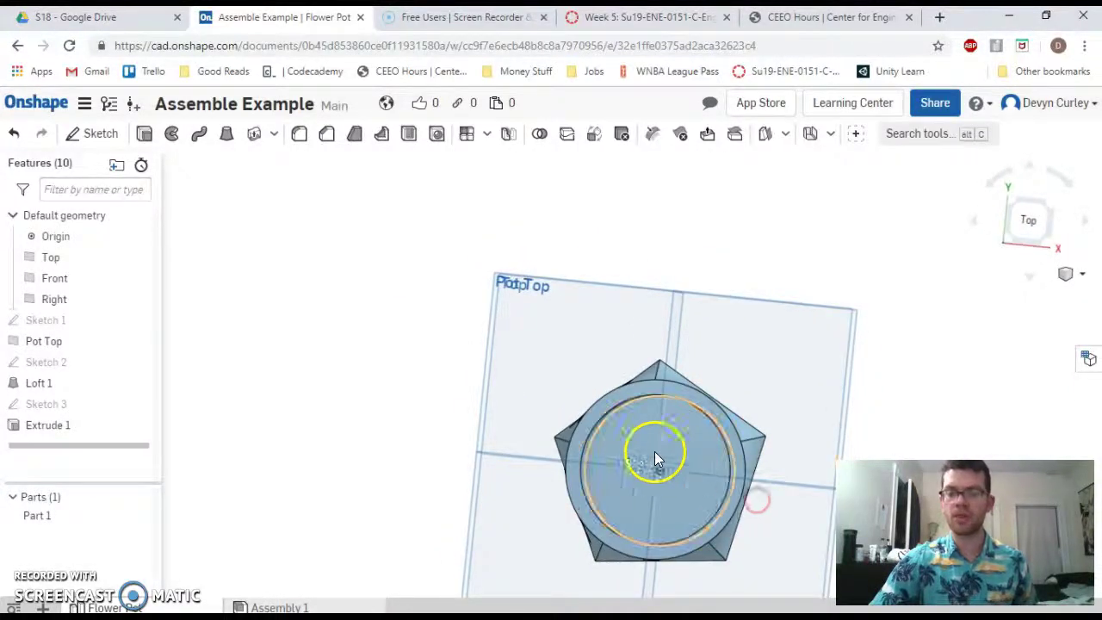
right_click_drag(654, 452, 604, 372)
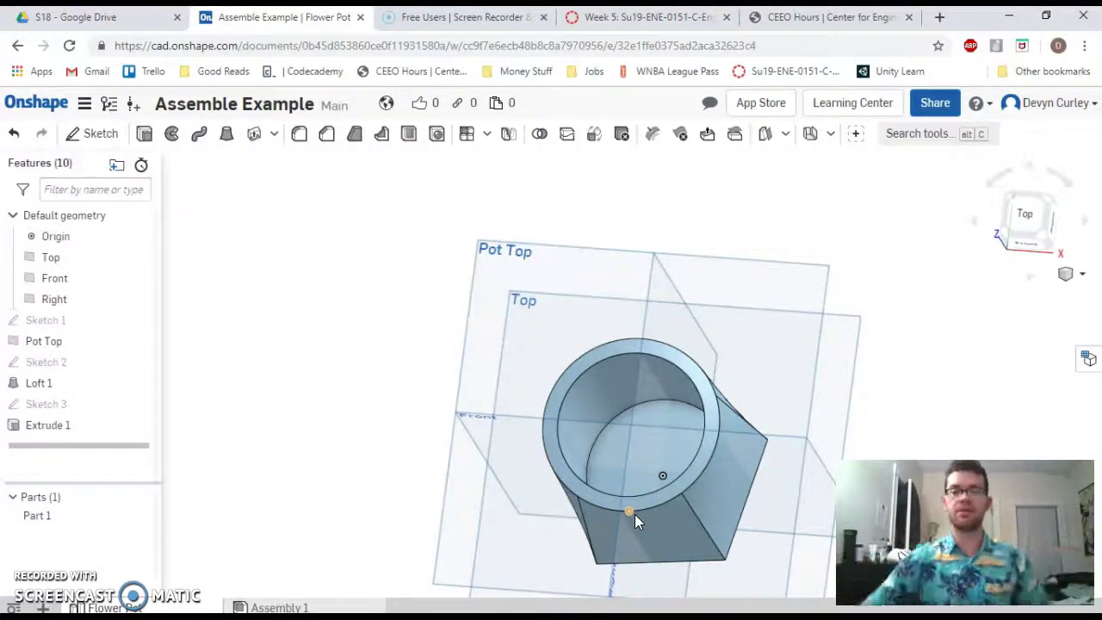
right_click_drag(369, 384, 369, 372)
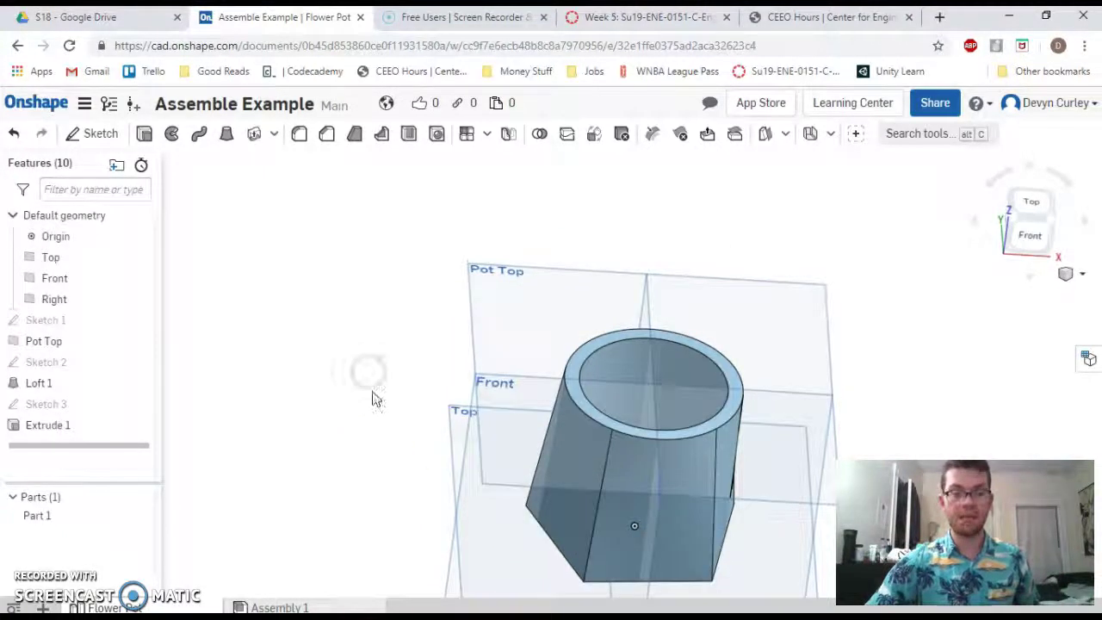
left_click(76, 607)
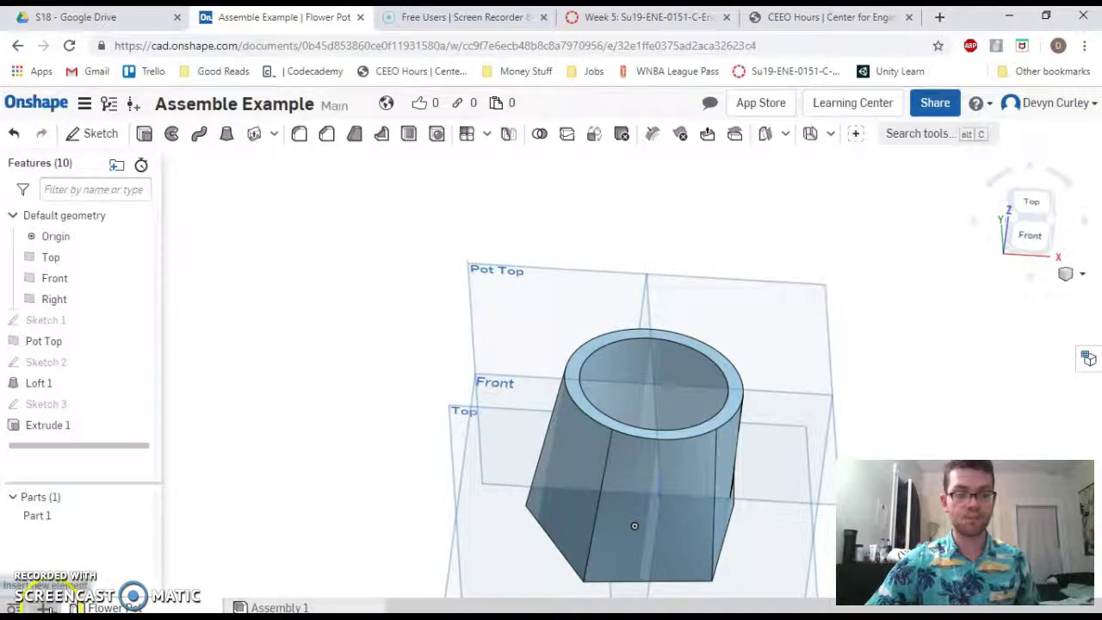
Insert a new Part Studio and select its Top plane.
left_click(43, 607)
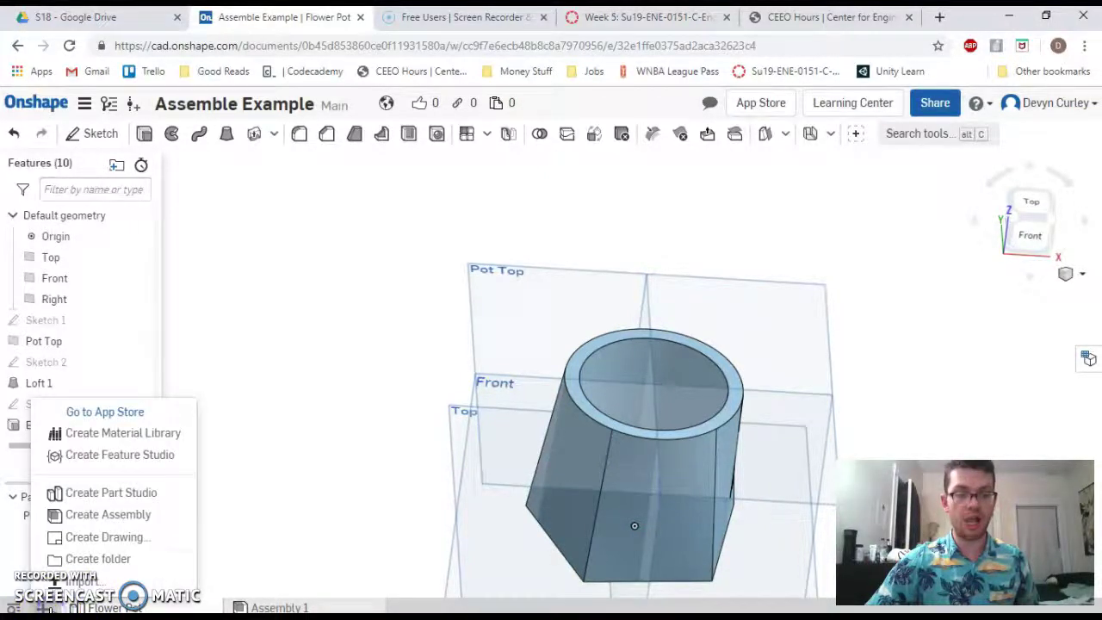
left_click(145, 495)
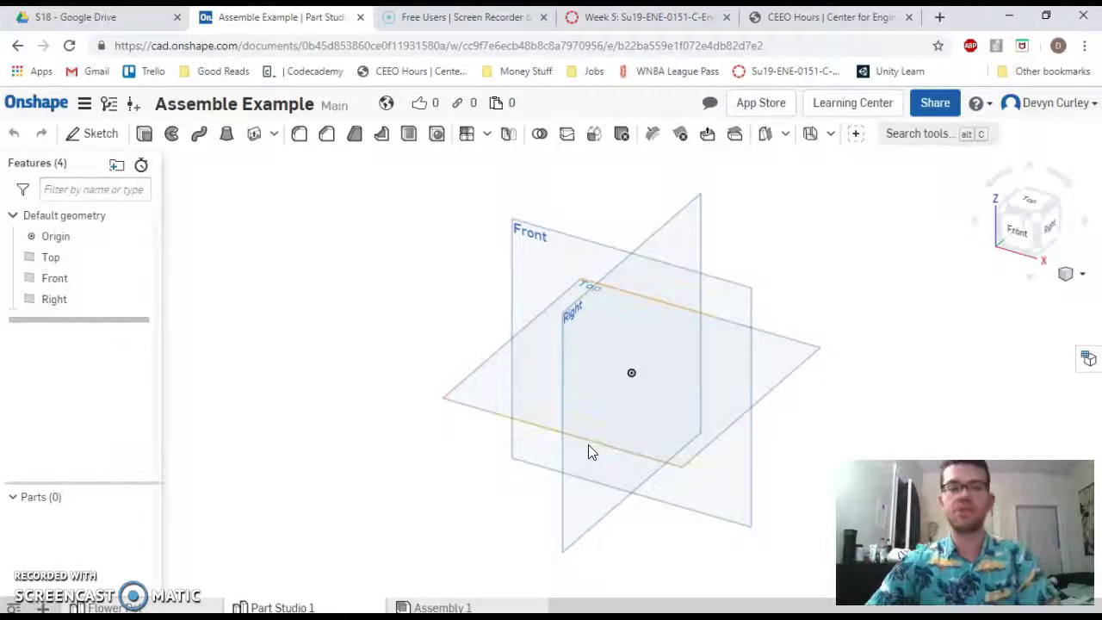
left_click(643, 360)
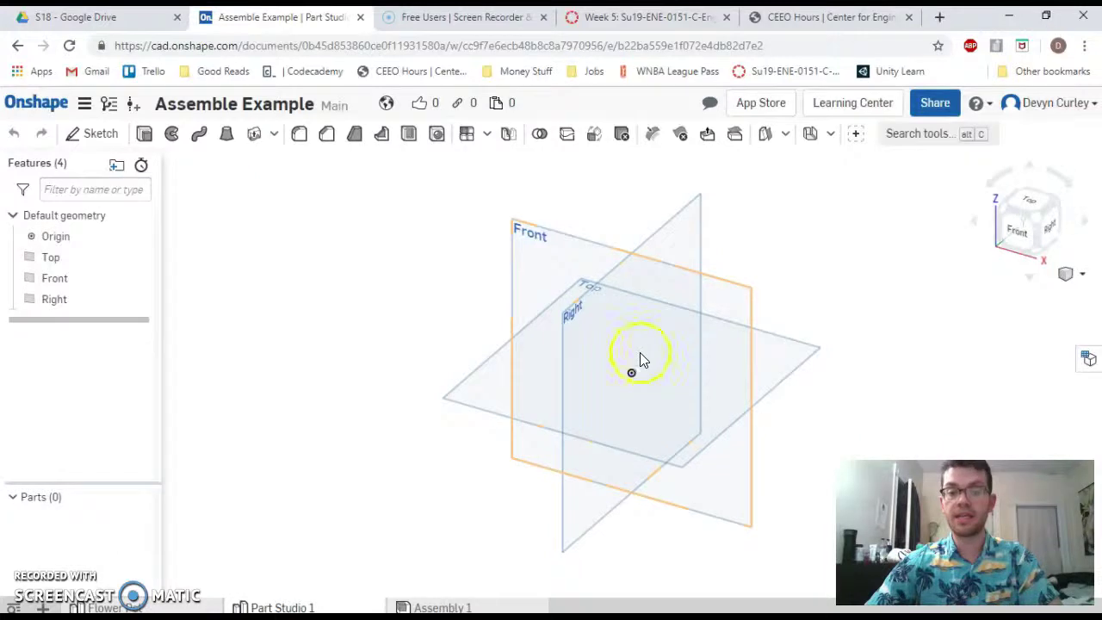
left_click(493, 417)
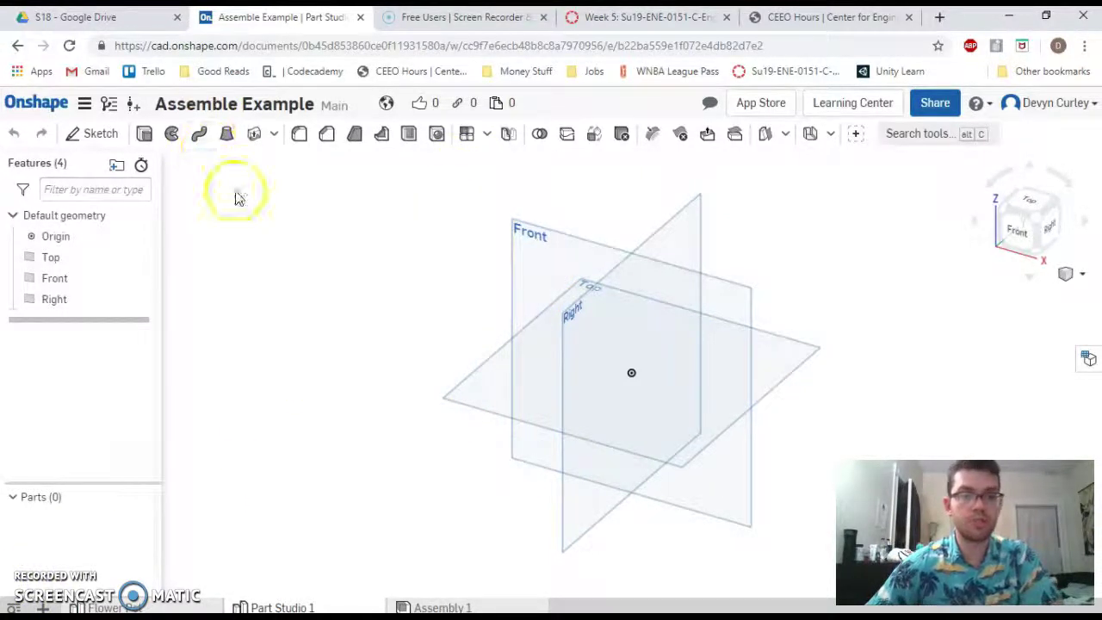
Try a Sweep and cancel it, then view the Top plane straight down.
left_click(200, 133)
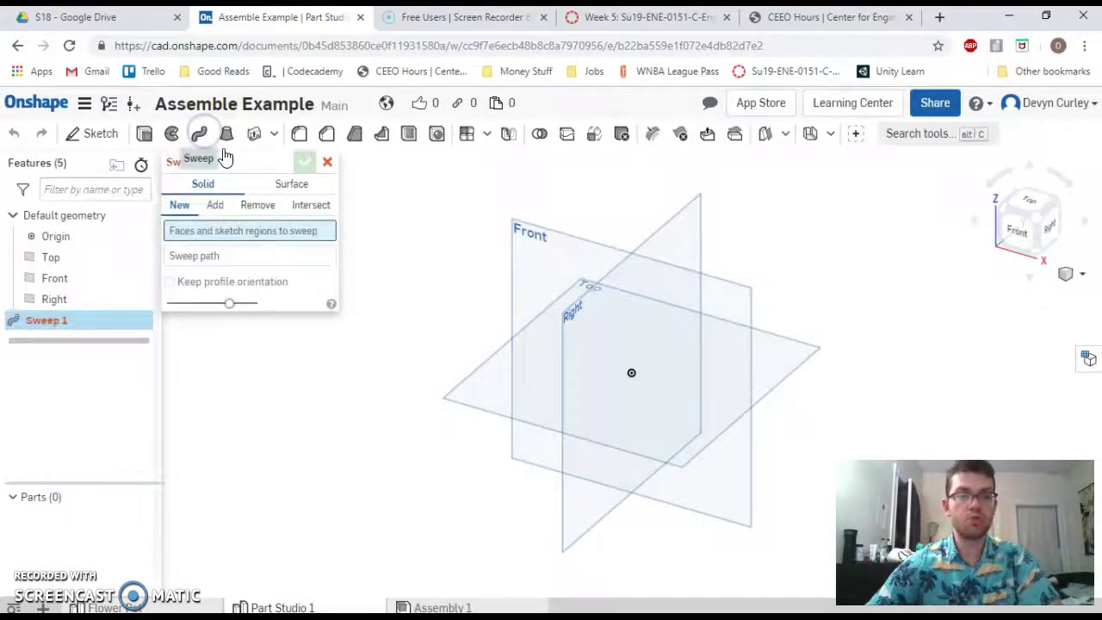
left_click(245, 255)
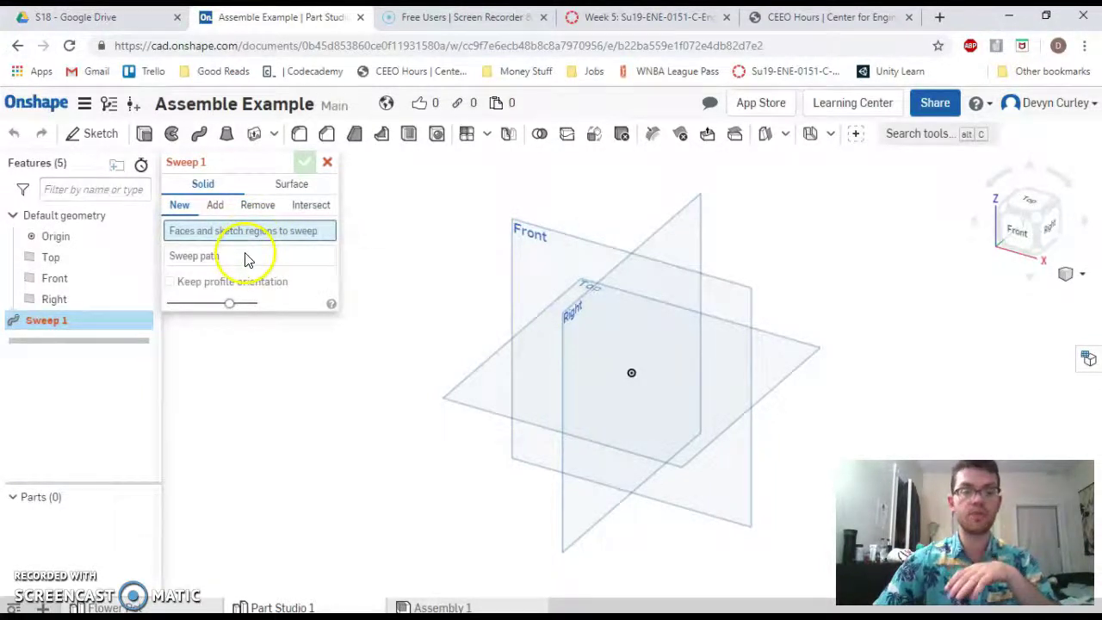
left_click(332, 164)
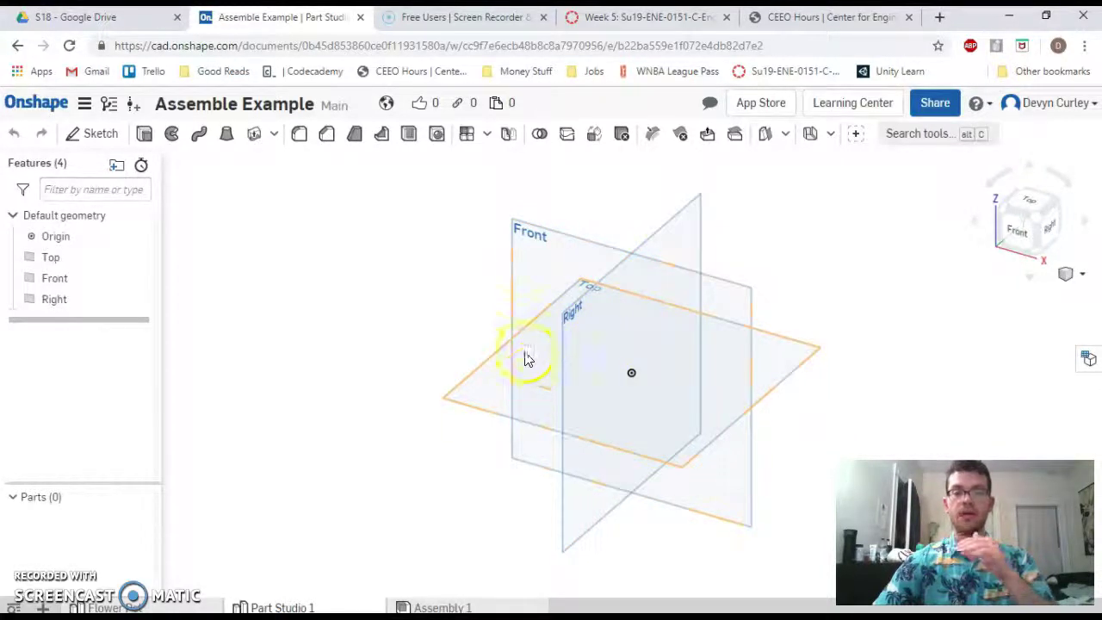
key("n")
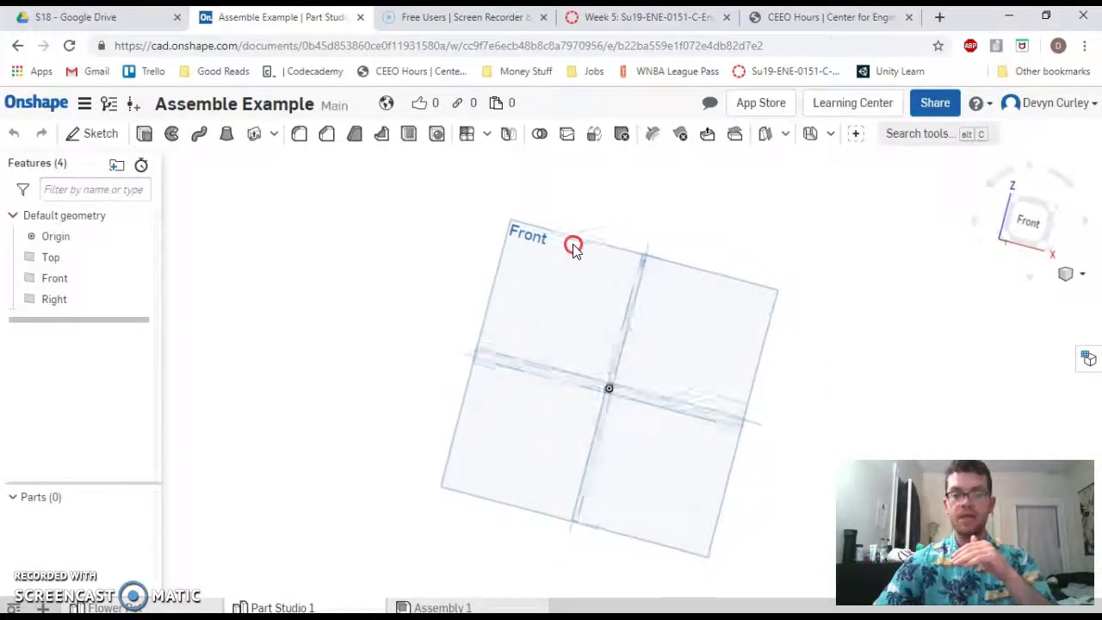
left_click(1030, 221)
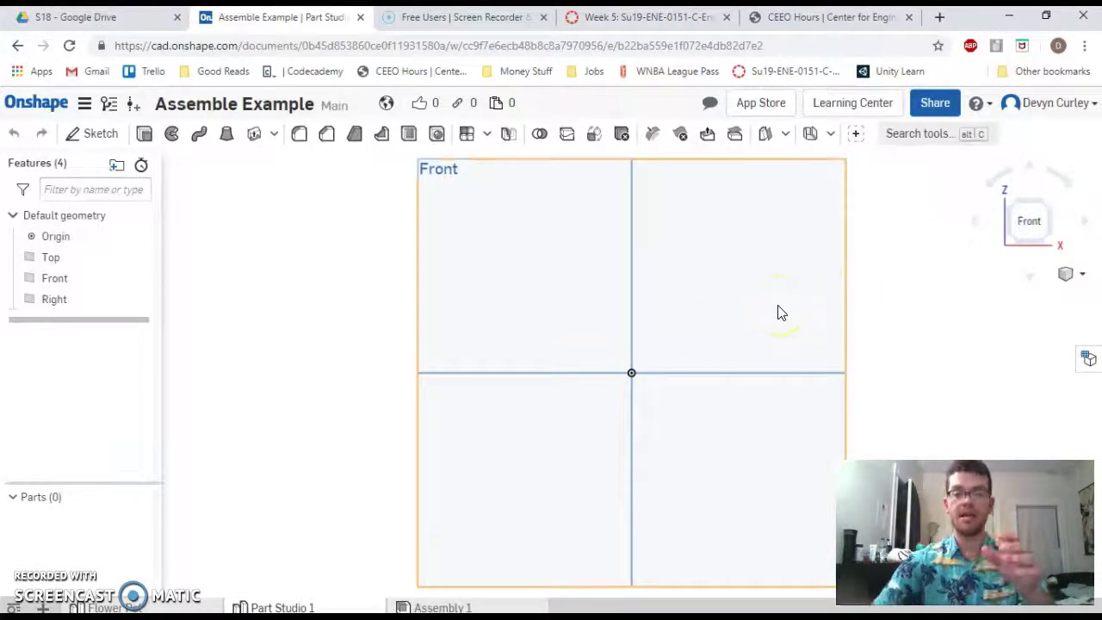
right_click_drag(781, 313, 878, 394)
left_click_drag(967, 236, 1021, 239)
left_click(1021, 238)
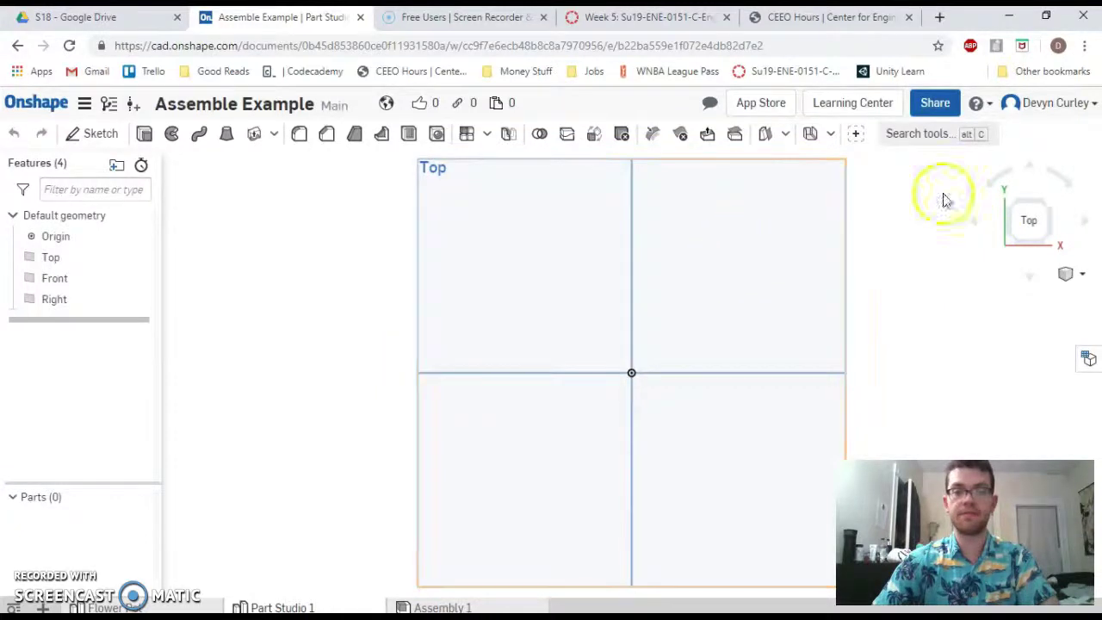
left_click(46, 258)
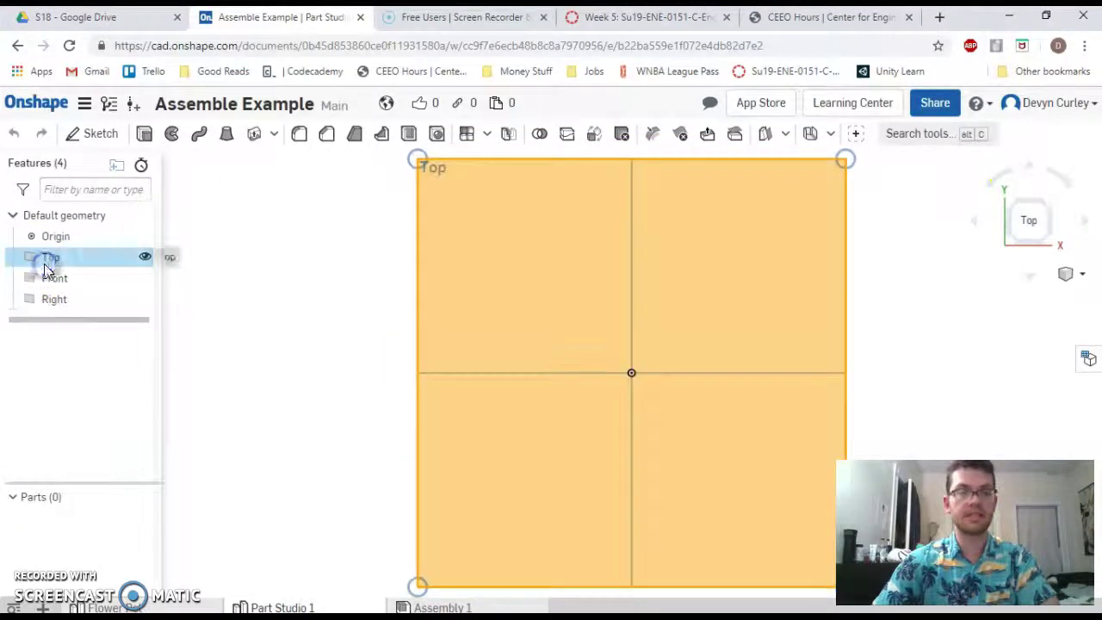
left_click(95, 135)
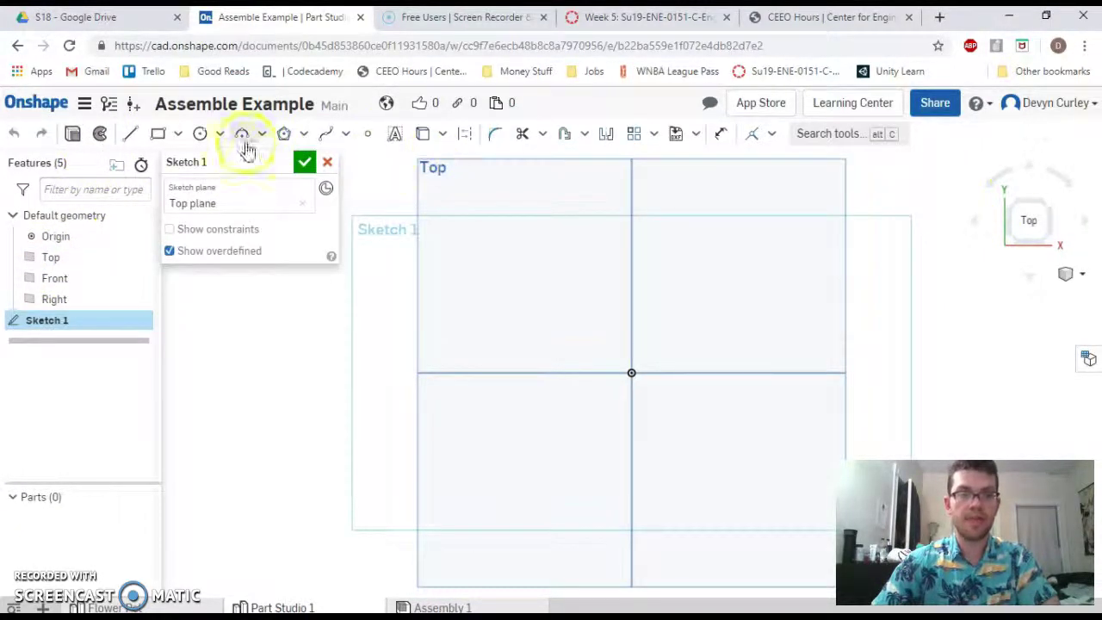
left_click(133, 137)
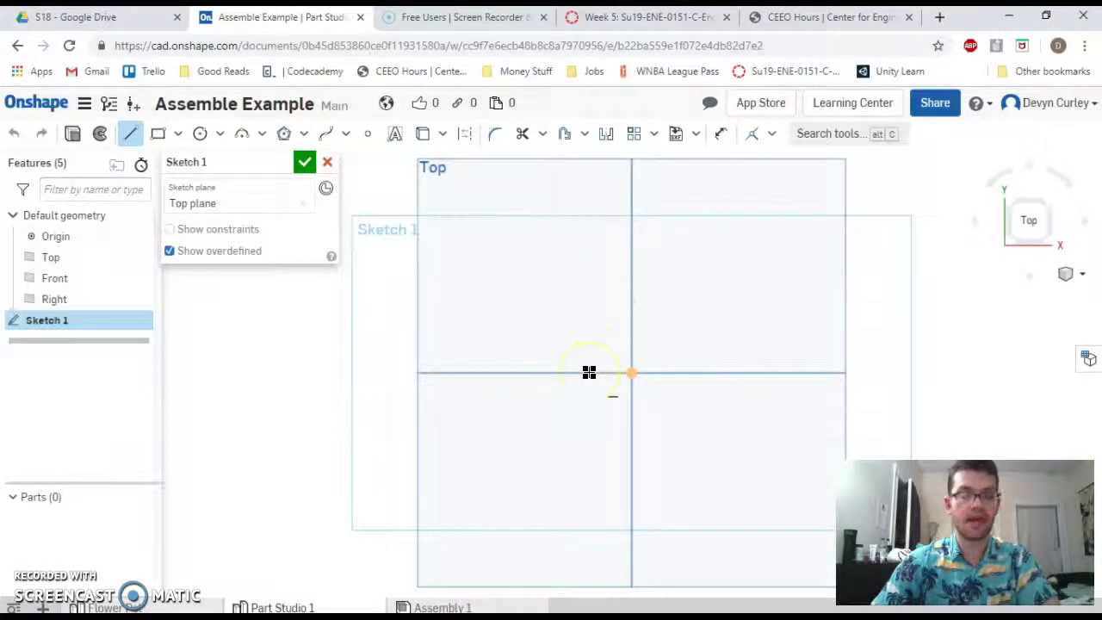
left_click(289, 134)
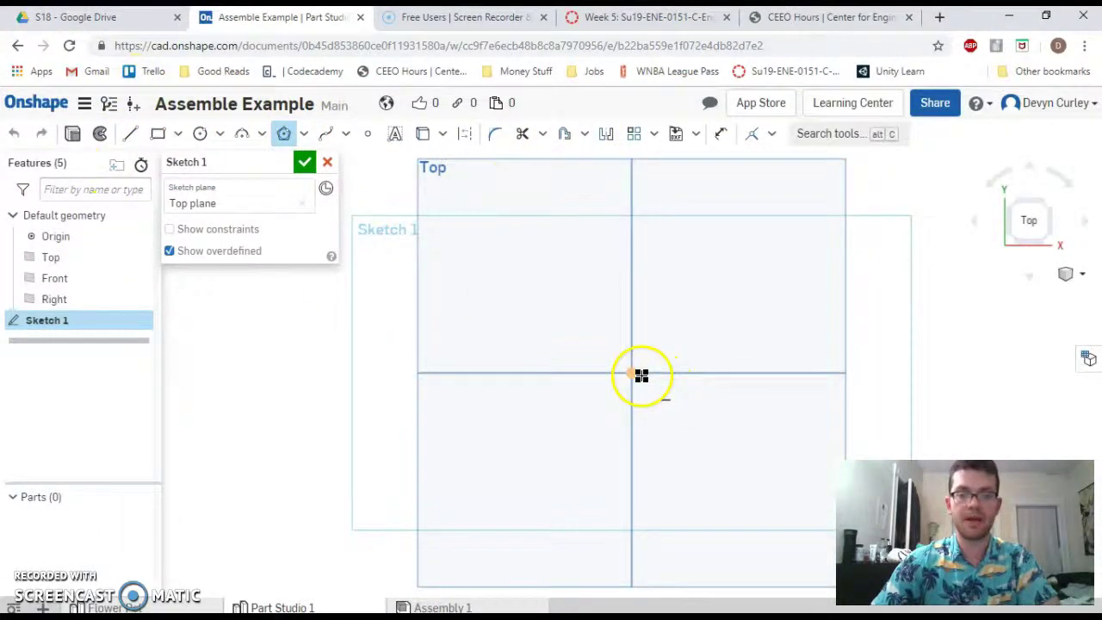
left_click(637, 373)
right_click(651, 350)
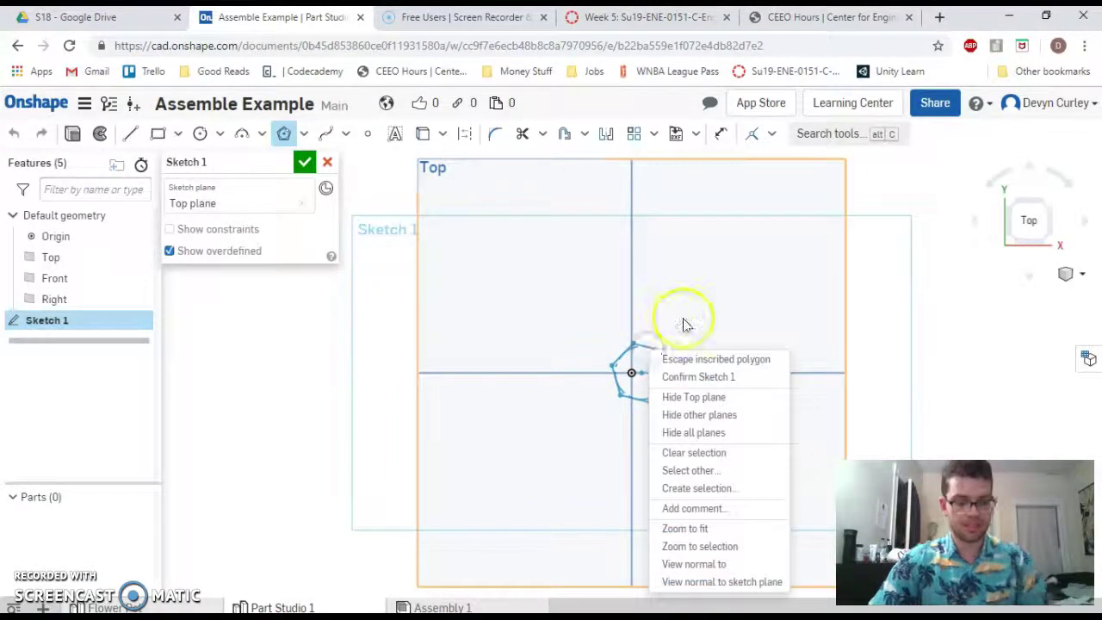
left_click(683, 319)
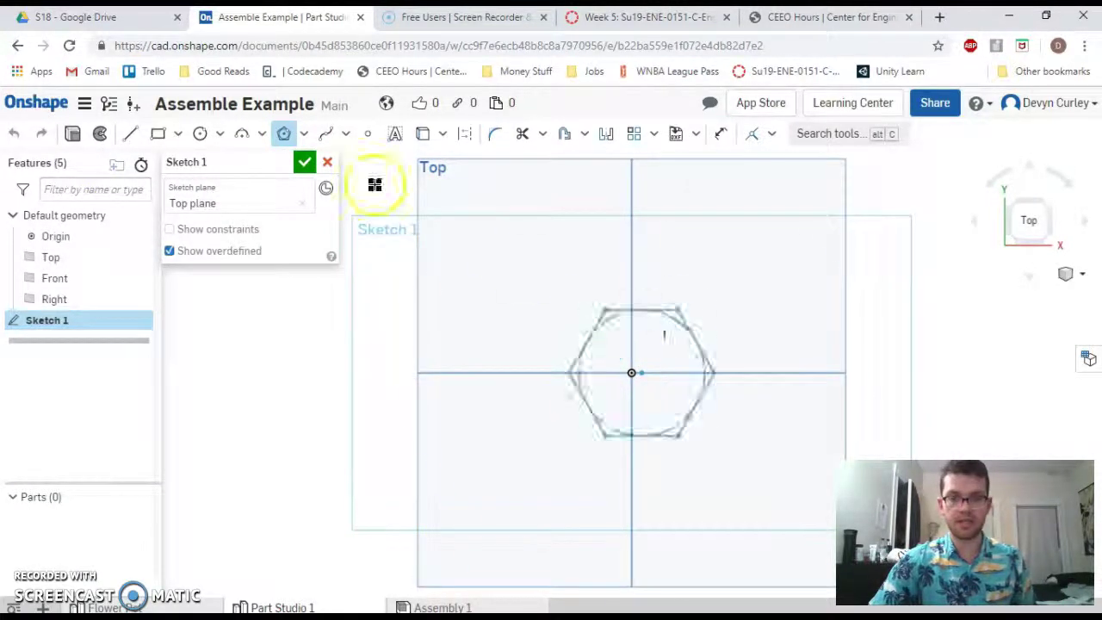
left_click(327, 162)
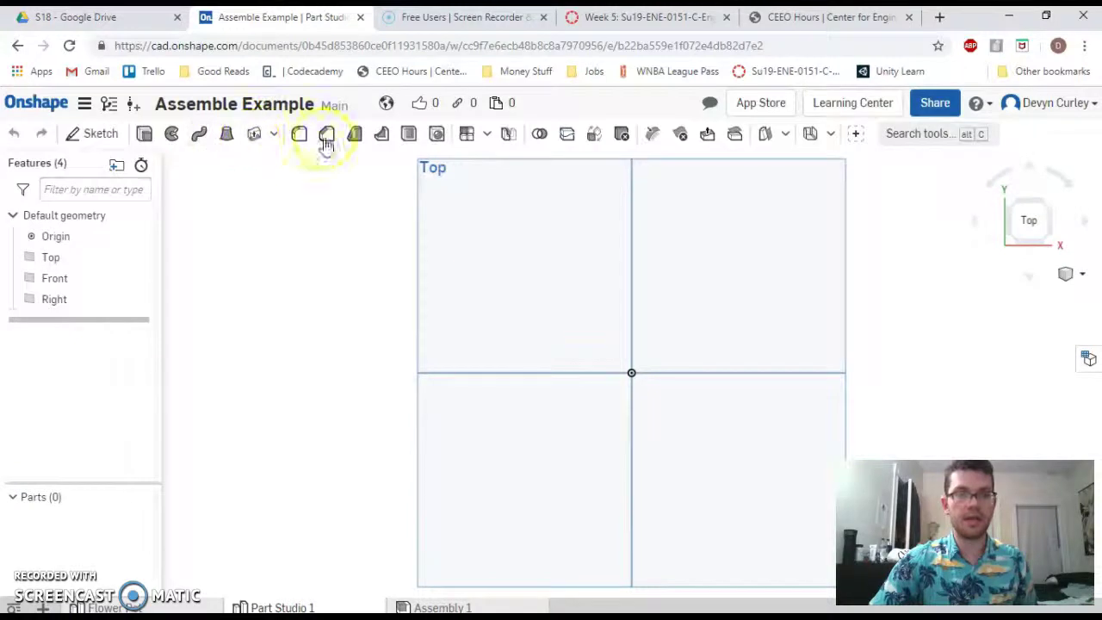
Start a sketch on the Top plane and draw a three-sided polygon centred on the origin.
left_click(57, 265)
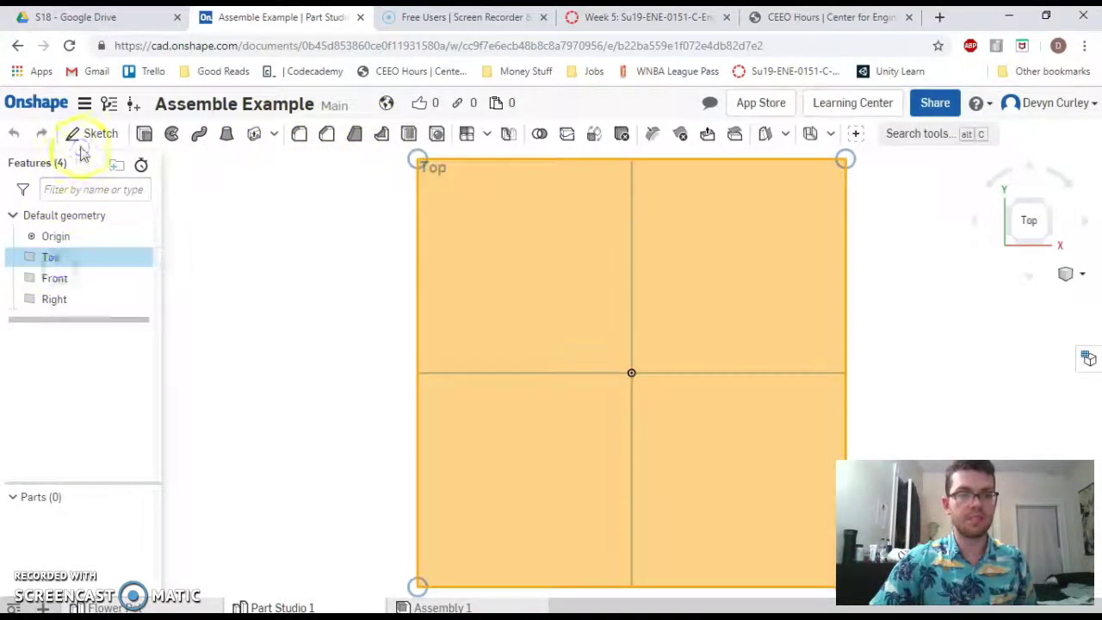
left_click(82, 135)
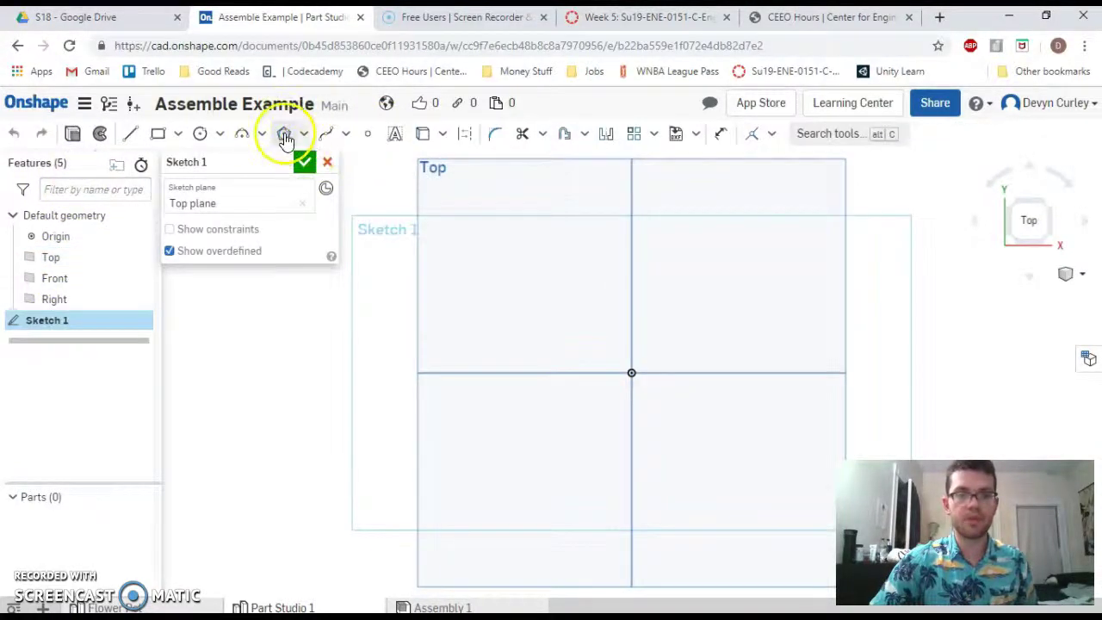
left_click(284, 134)
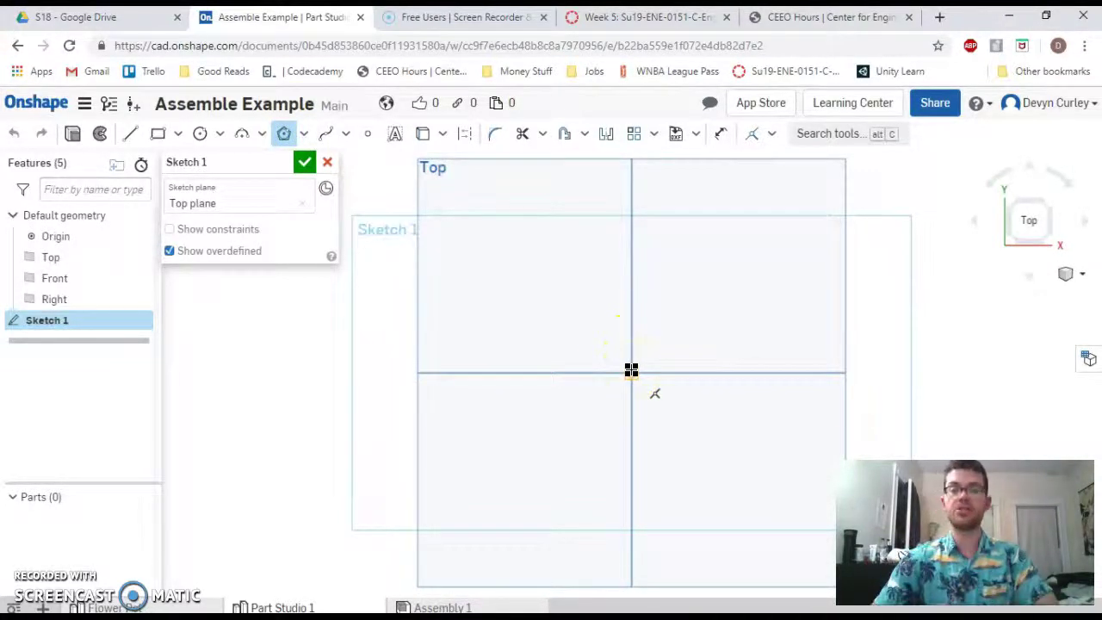
left_click(631, 372)
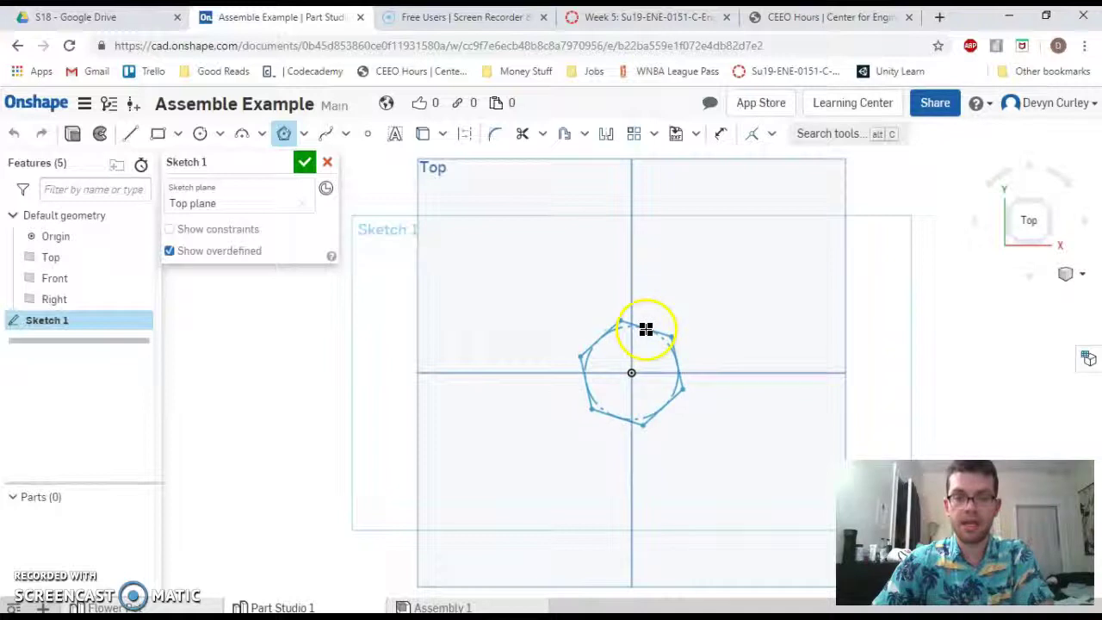
left_click(645, 325)
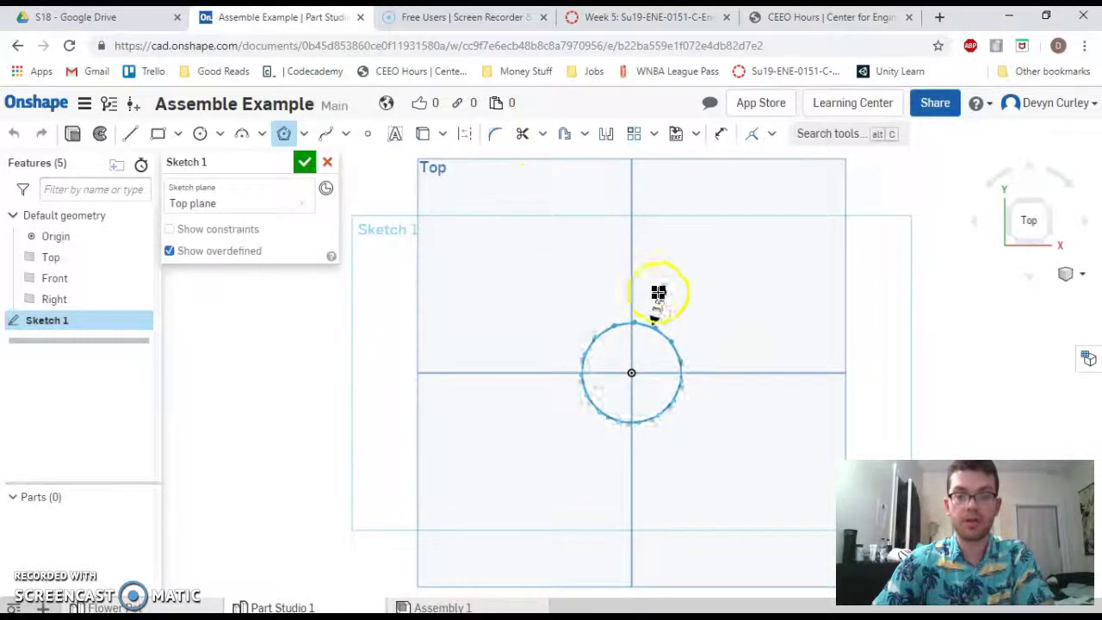
double_click(658, 302)
type("3")
key("Return")
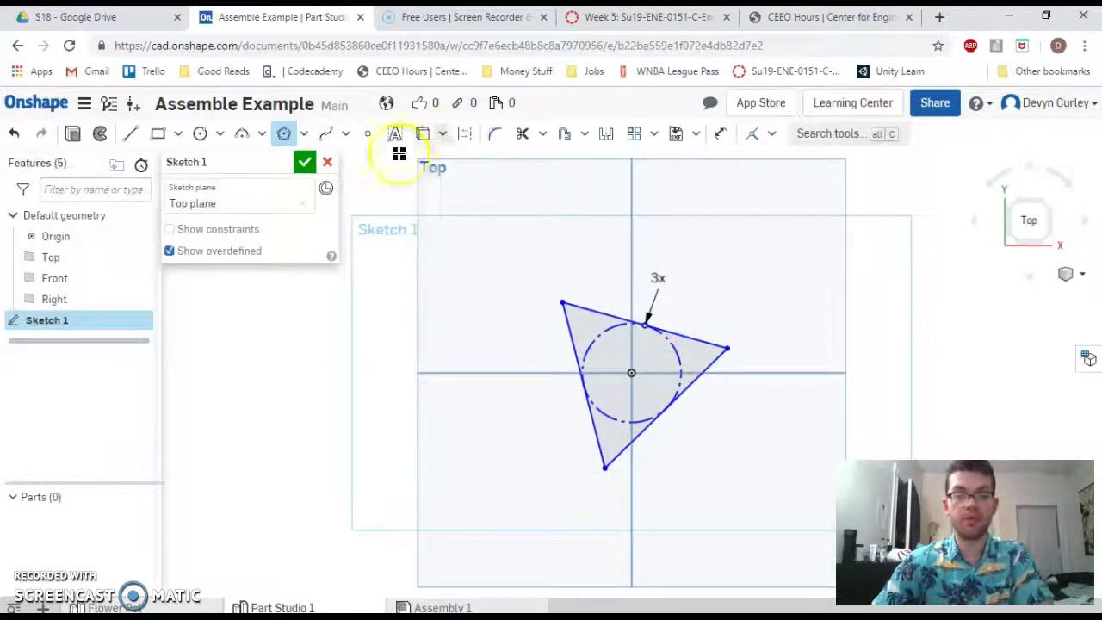
Dimension the triangle's inscribed circle to a 0.5 diameter and return to the three-quarter view.
left_click(720, 133)
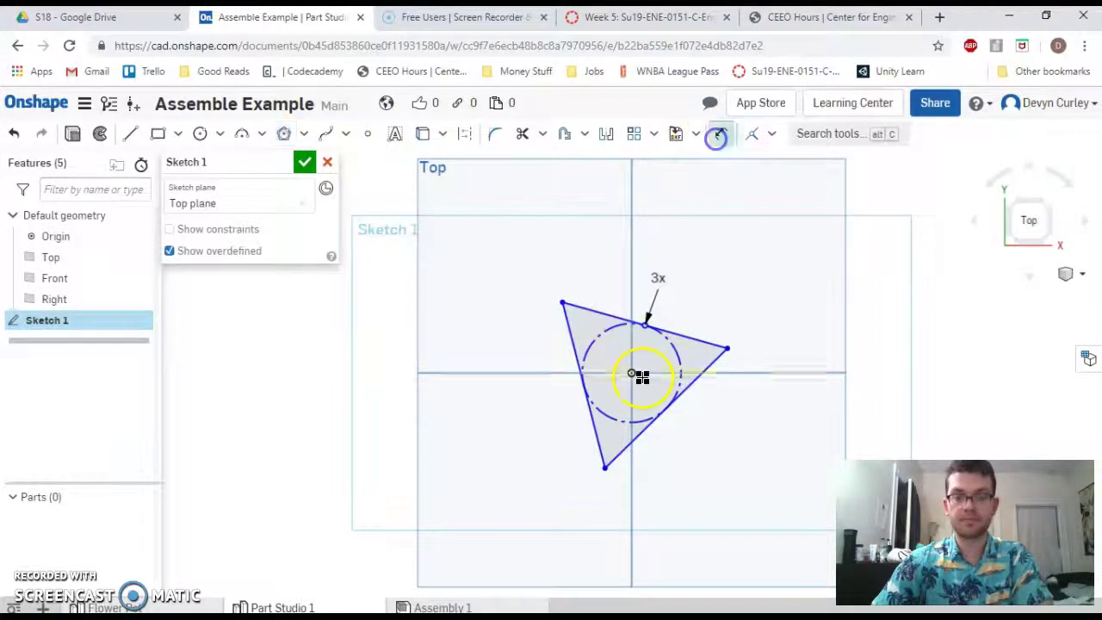
left_click(658, 330)
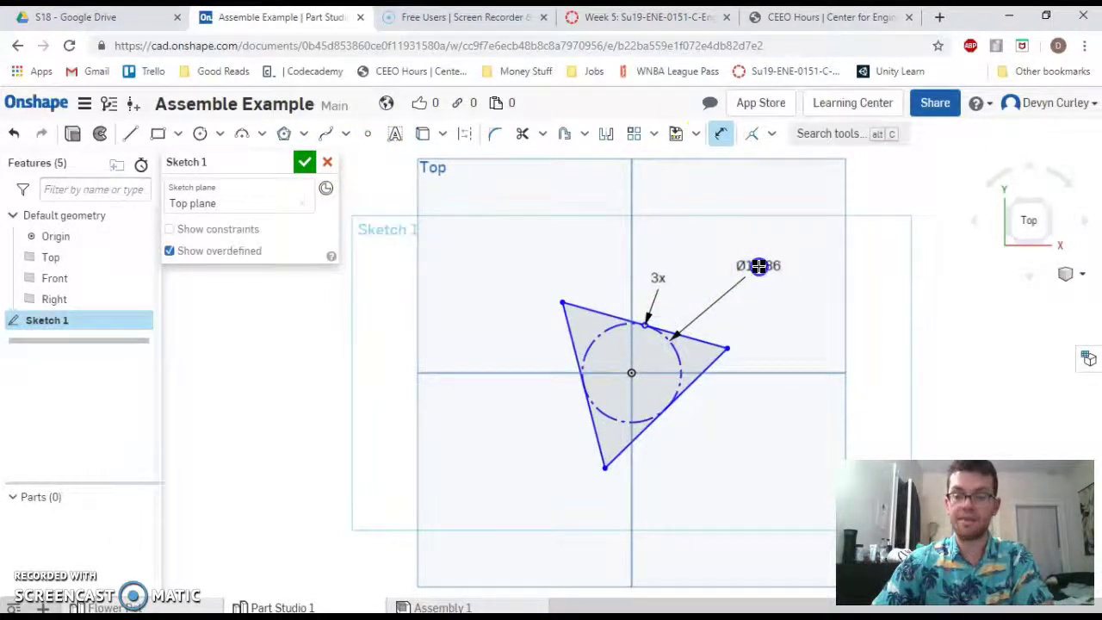
left_click(757, 266)
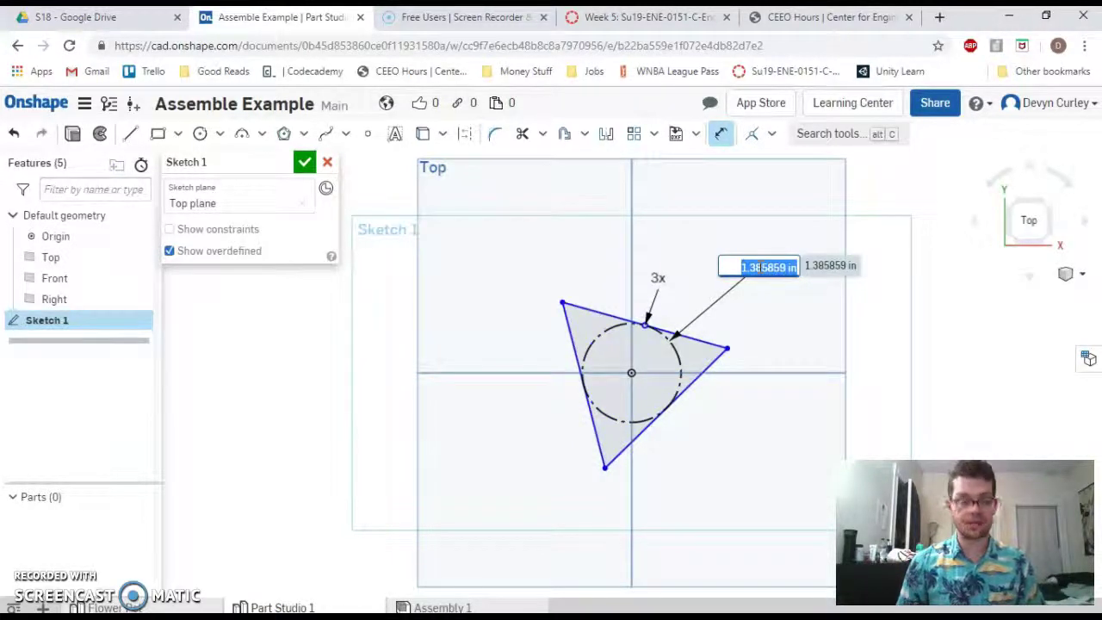
type("0.5")
key("Return")
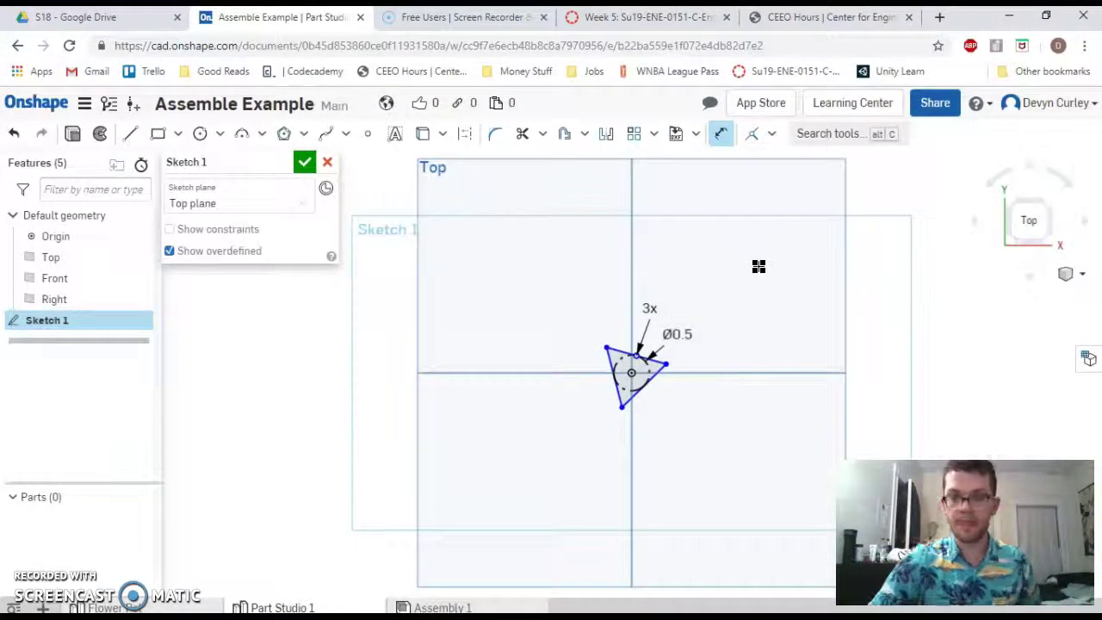
mouse_move(709, 323)
right_mouse_down()
mouse_move(706, 301)
mouse_move(624, 353)
mouse_move(626, 337)
mouse_move(629, 347)
right_mouse_up()
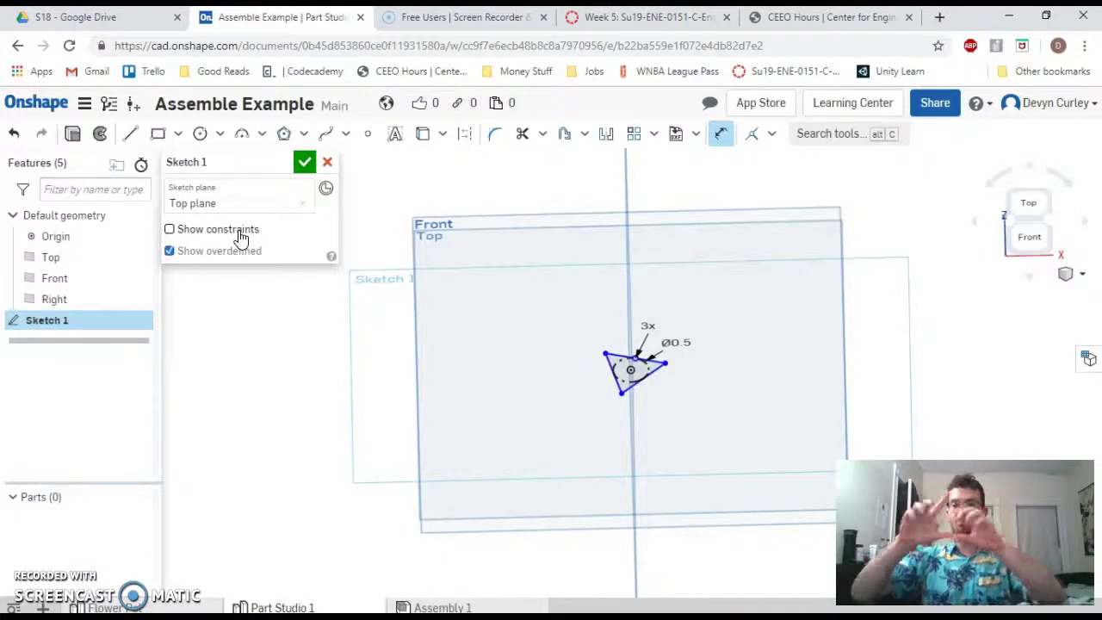
key("shift+7")
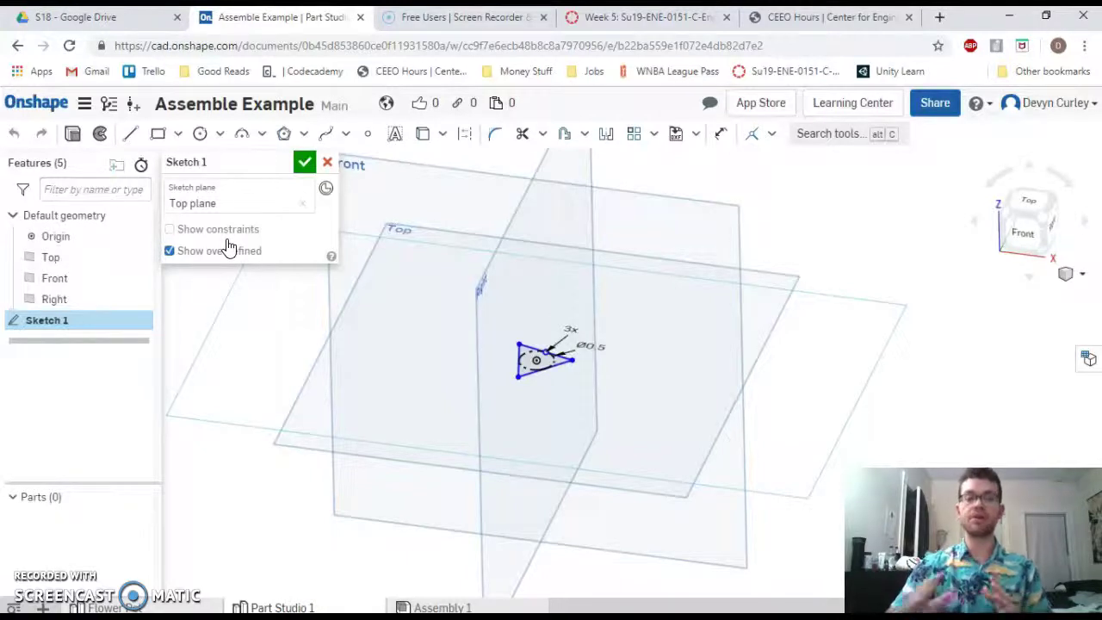
left_click(256, 226)
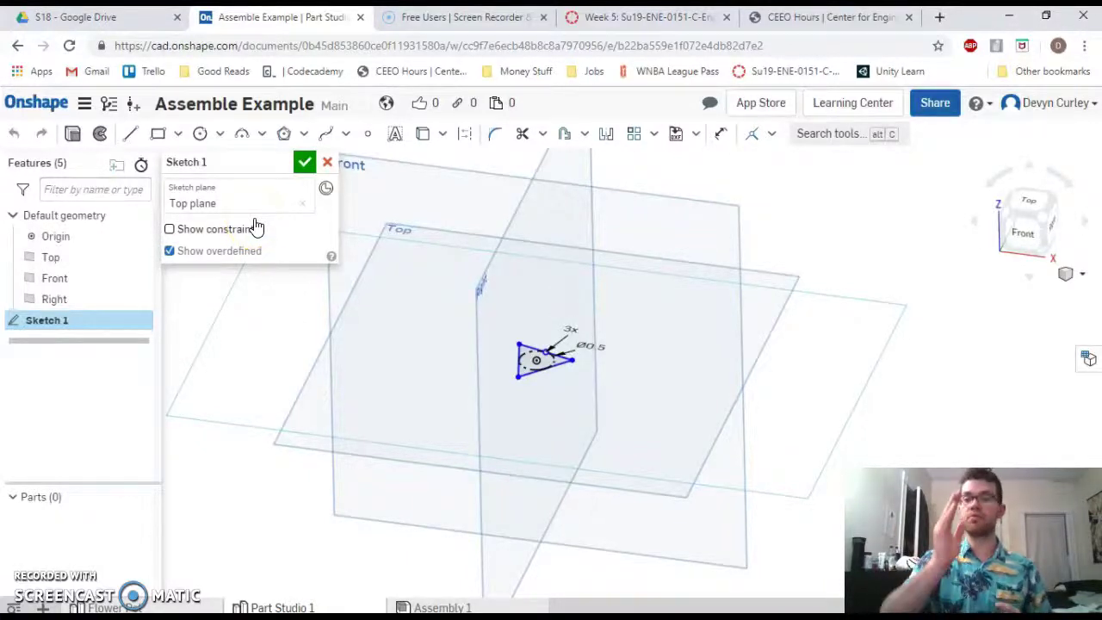
Close Sketch 1 and start a new sketch on the Front plane.
left_click(305, 162)
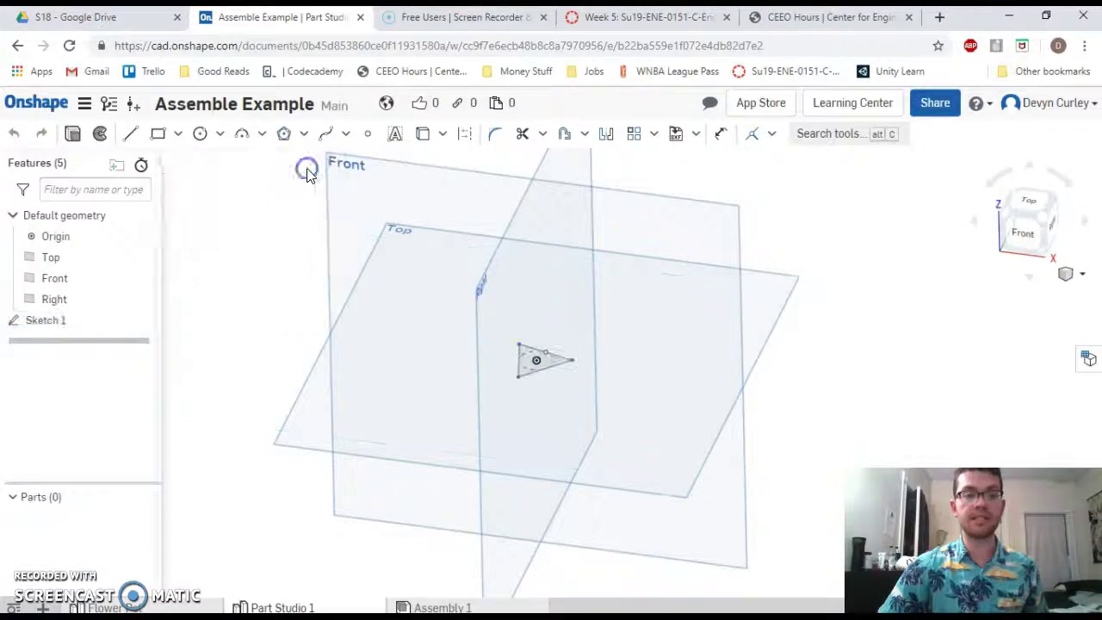
left_click(1029, 236)
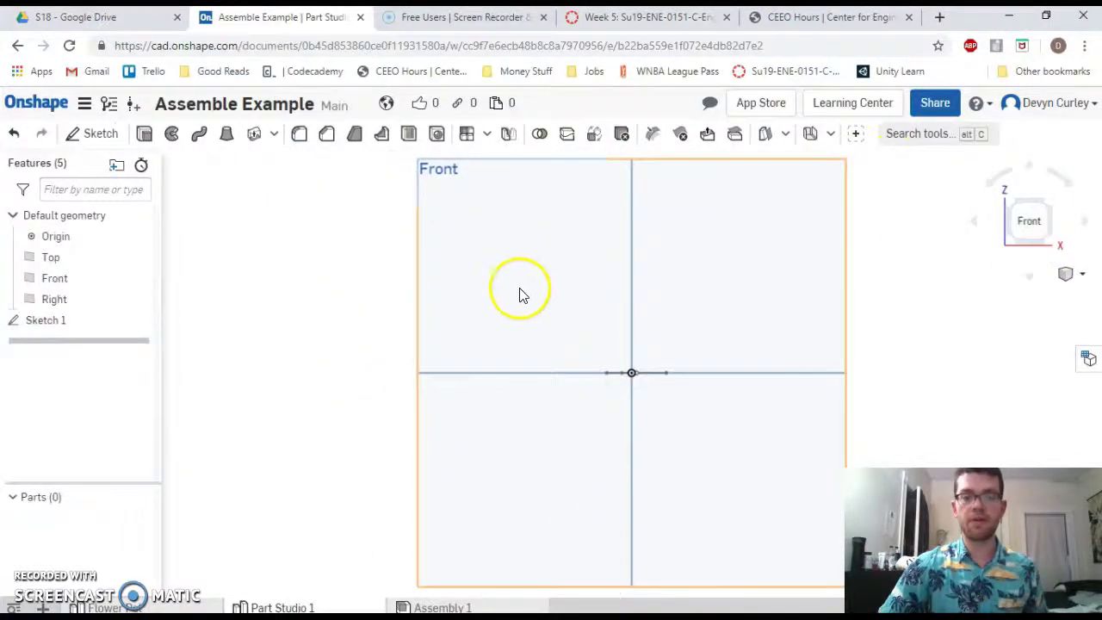
left_click(519, 295)
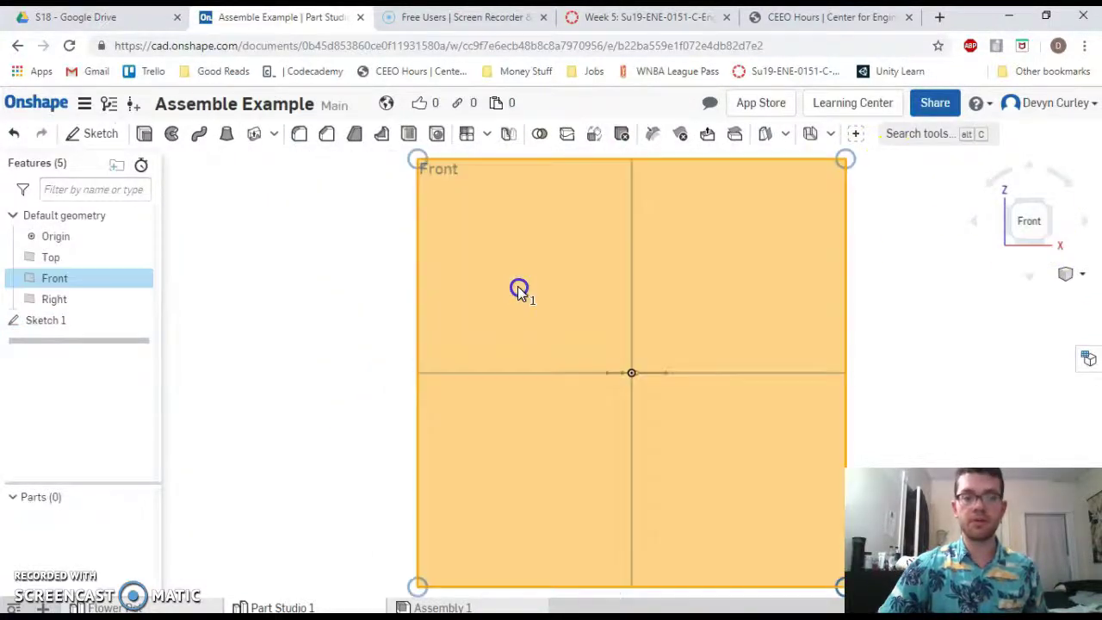
left_click(99, 133)
scroll(645, 312, "down", 5)
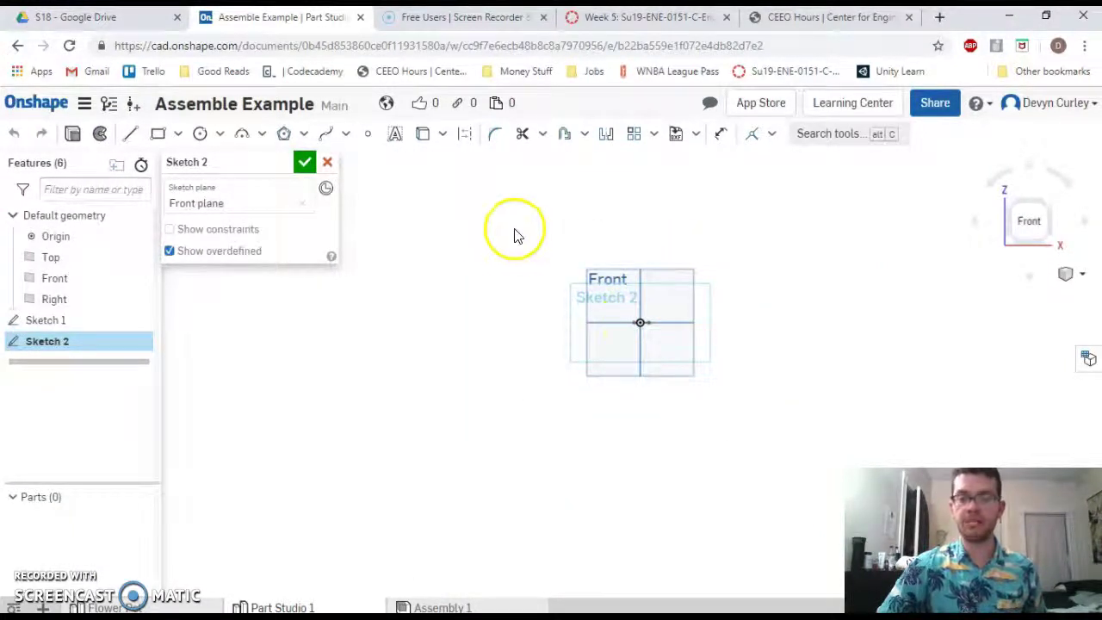
left_click(327, 162)
scroll(701, 293, "up", 5)
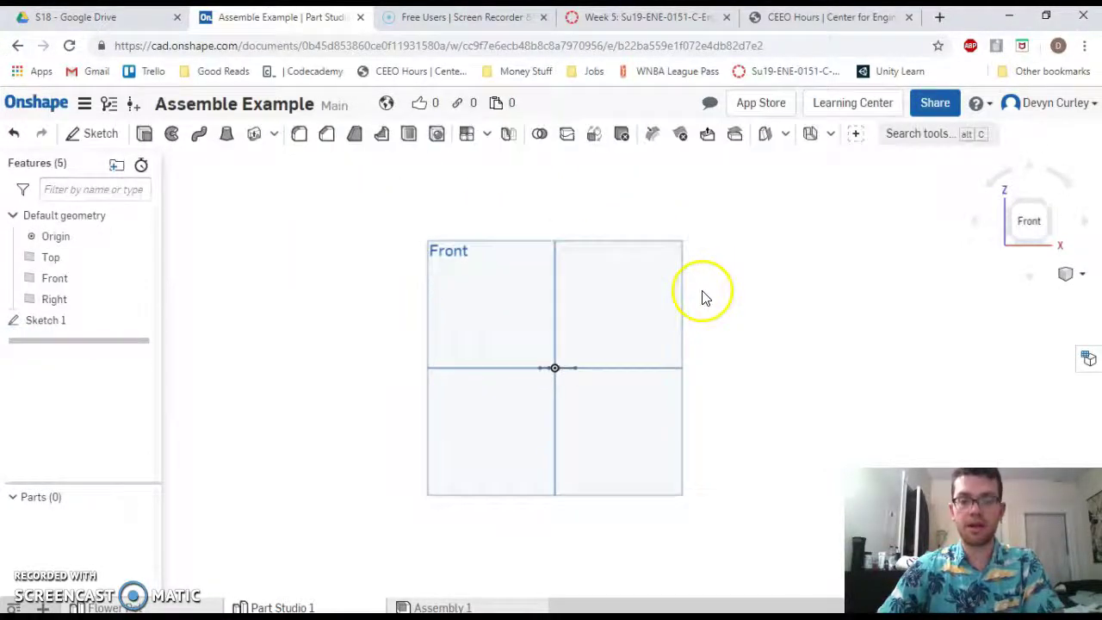
left_click(651, 302)
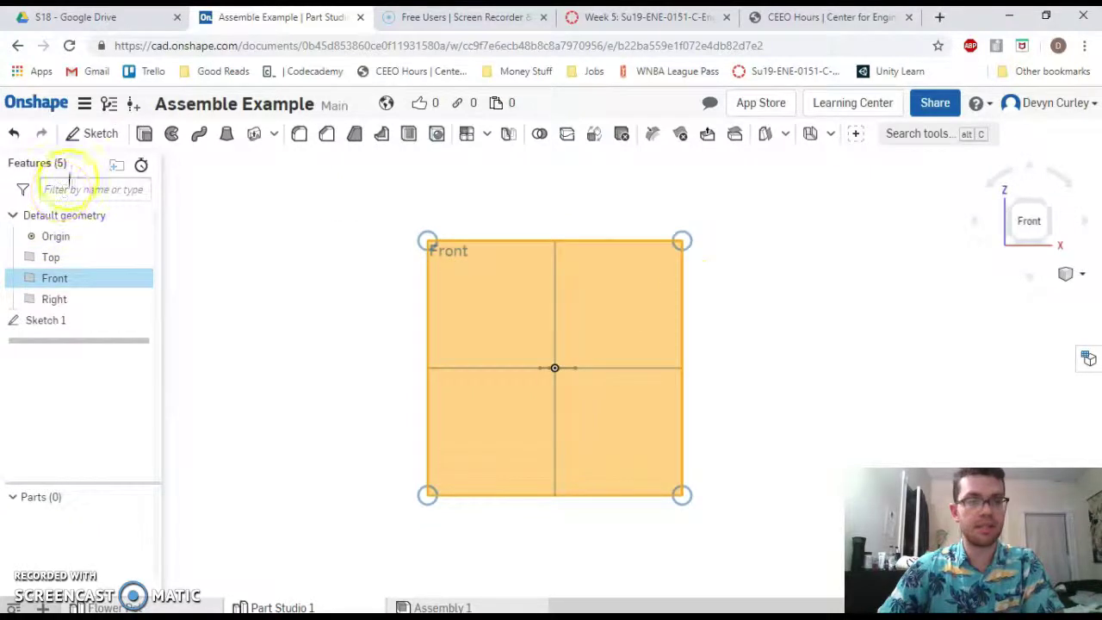
left_click(103, 138)
Draw a vertical line up from the origin and dimension its length to 3.
left_click(129, 135)
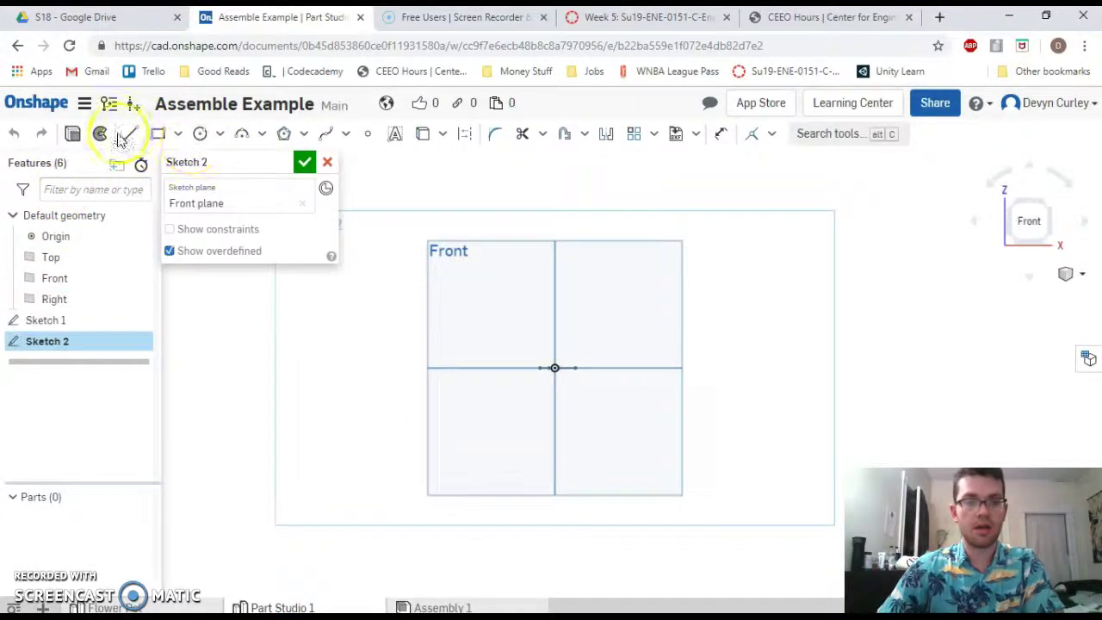
mouse_move(553, 358)
left_mouse_down()
mouse_move(554, 369)
mouse_move(556, 219)
mouse_move(554, 243)
left_mouse_up()
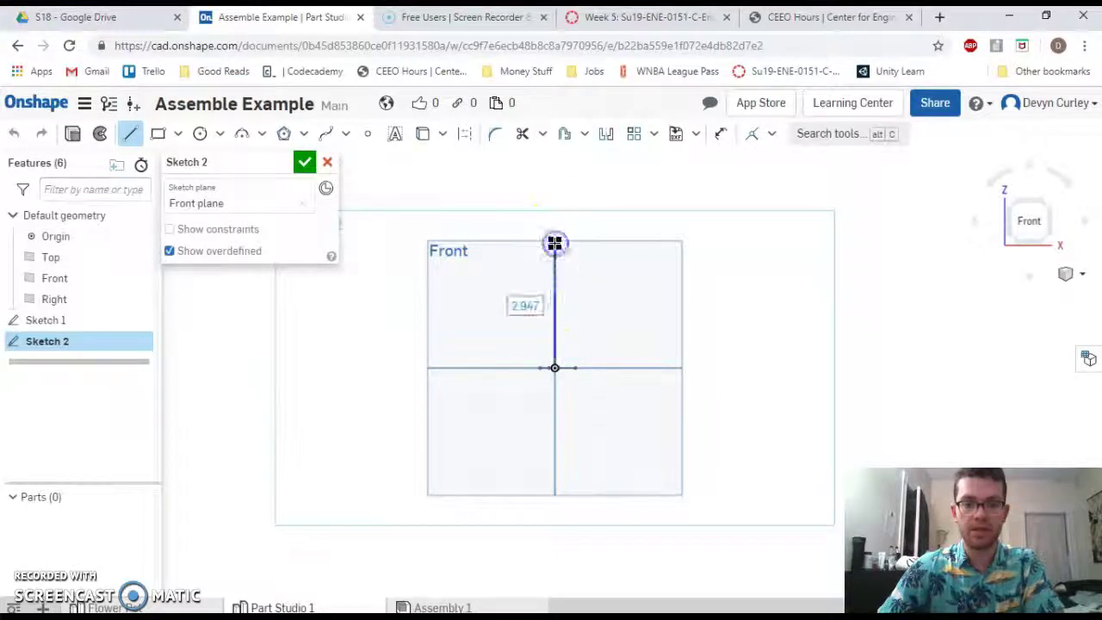
right_click(615, 190)
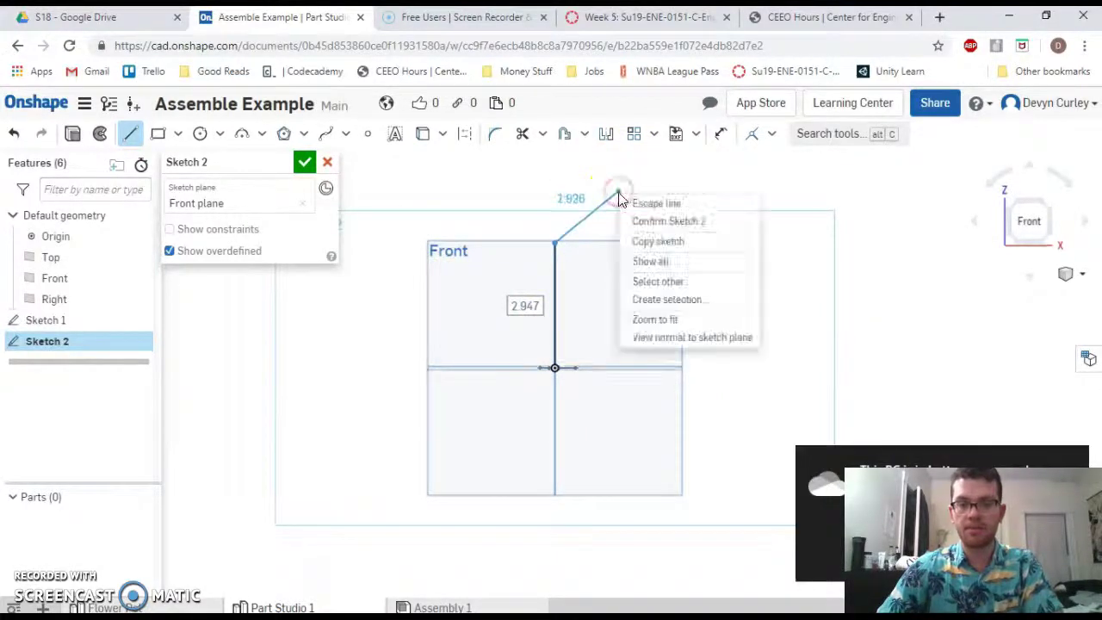
key("Escape")
key("Escape")
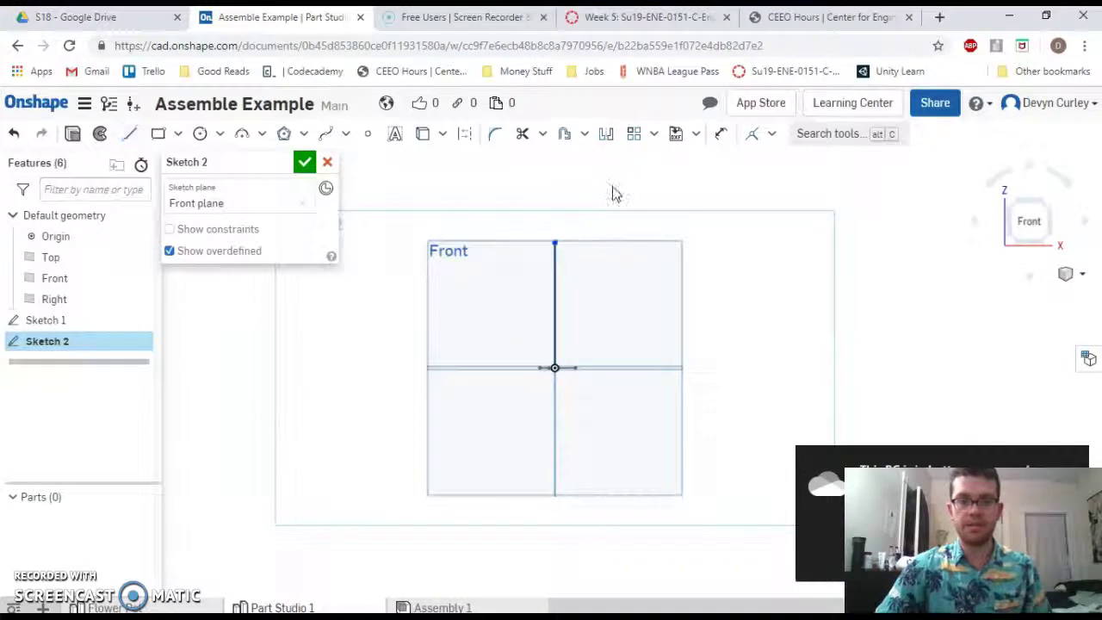
left_click(720, 135)
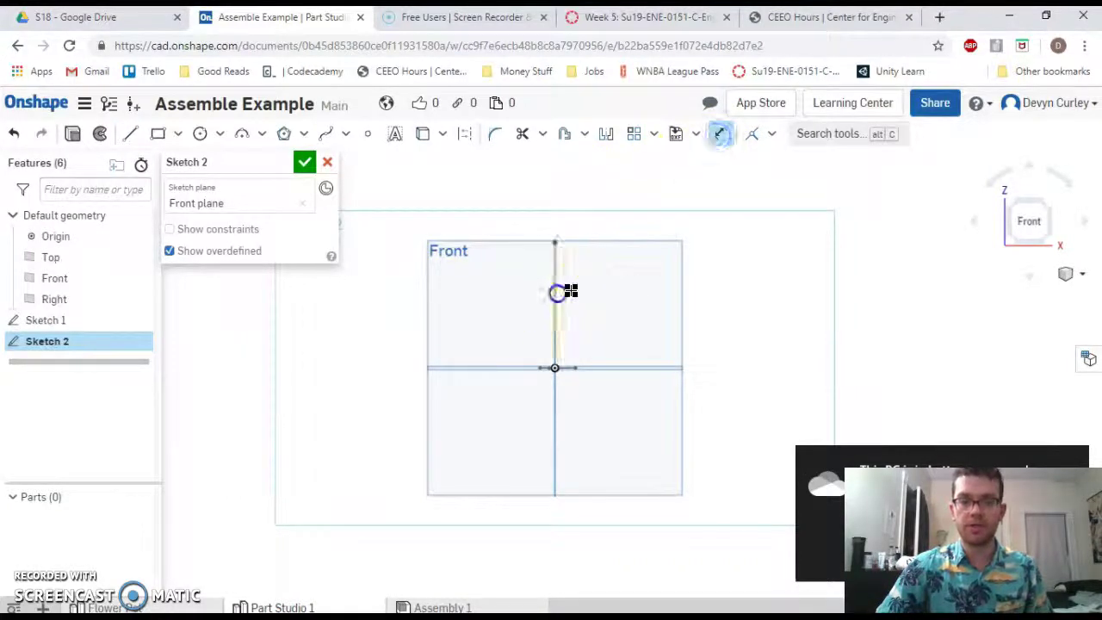
left_click(555, 291)
left_click(799, 284)
type("3")
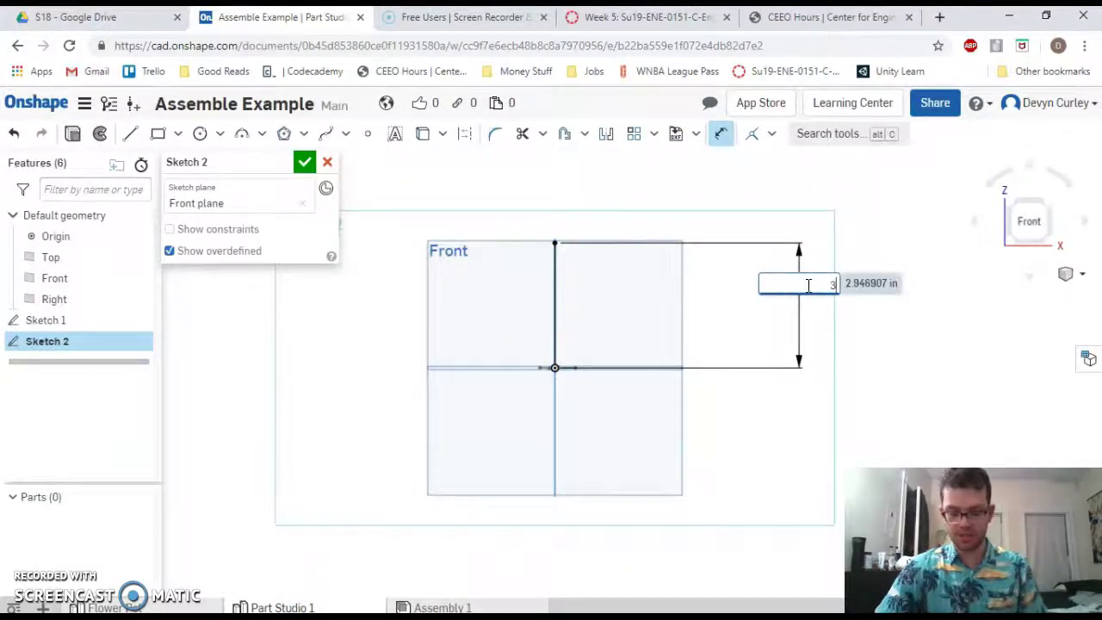
key("Return")
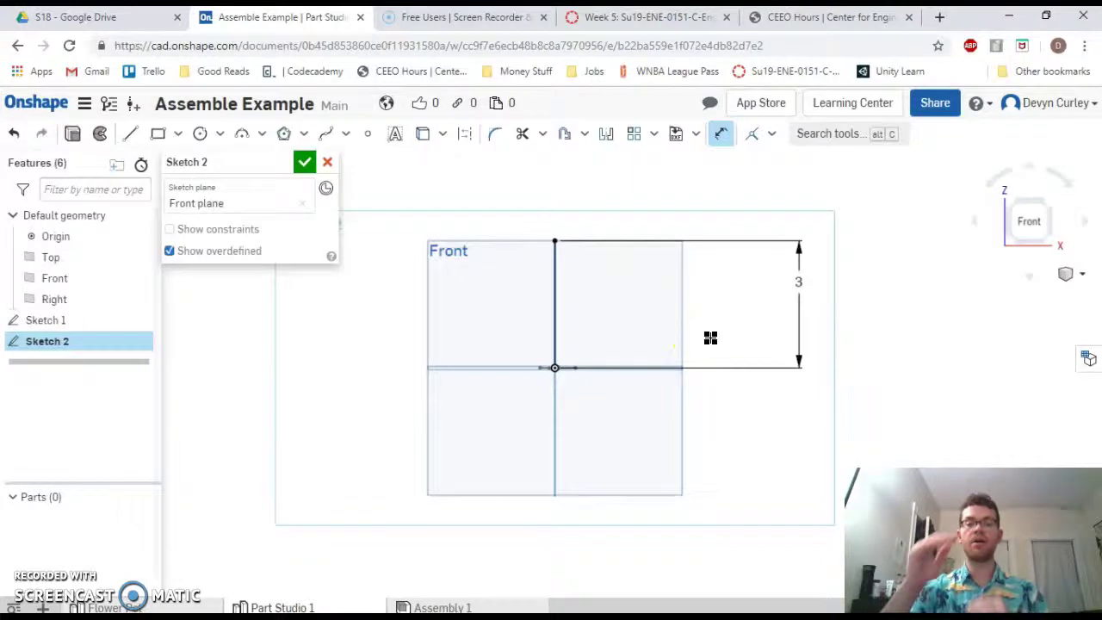
Reopen Sketch 2 and draw a spline from the origin, through the line's top, bending right.
left_click(303, 165)
left_click(47, 342)
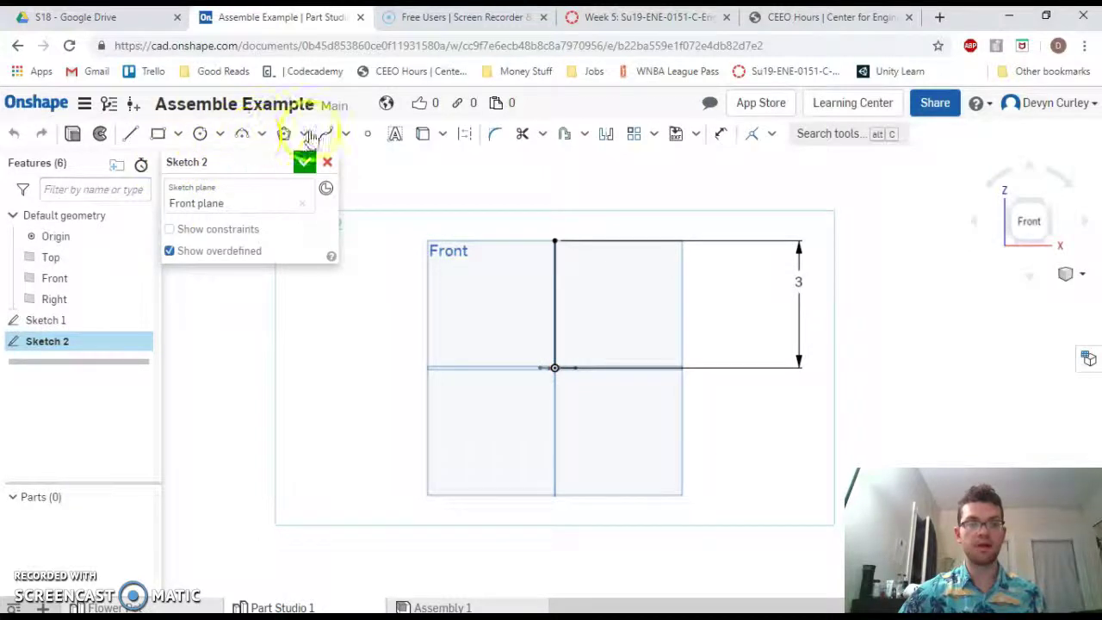
left_click(317, 135)
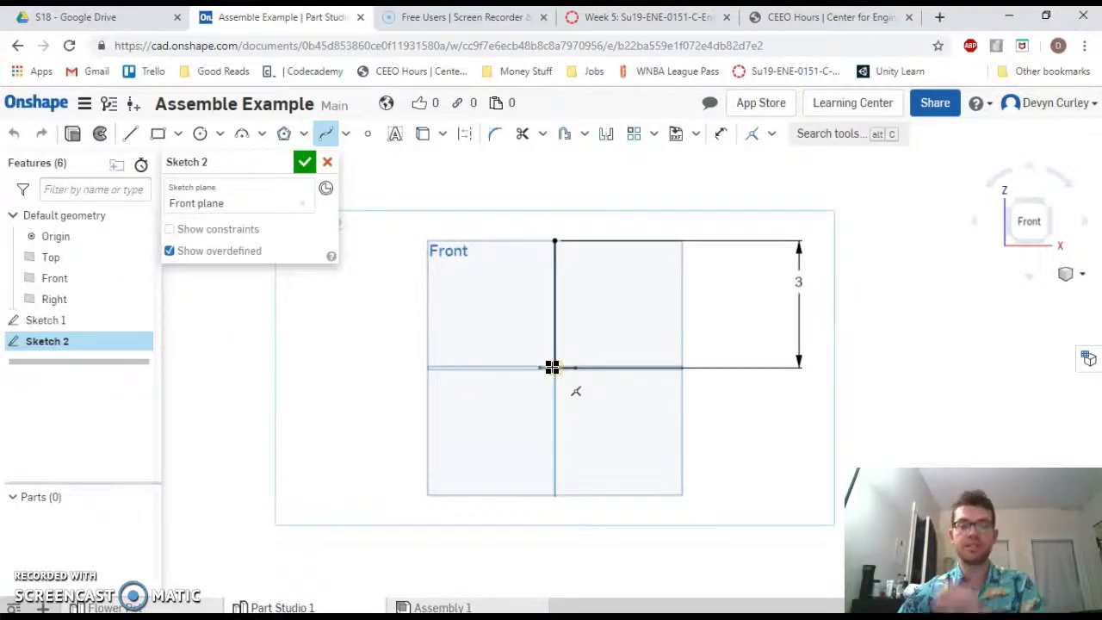
left_click_drag(565, 348, 569, 295)
left_click(552, 259)
left_click(555, 242)
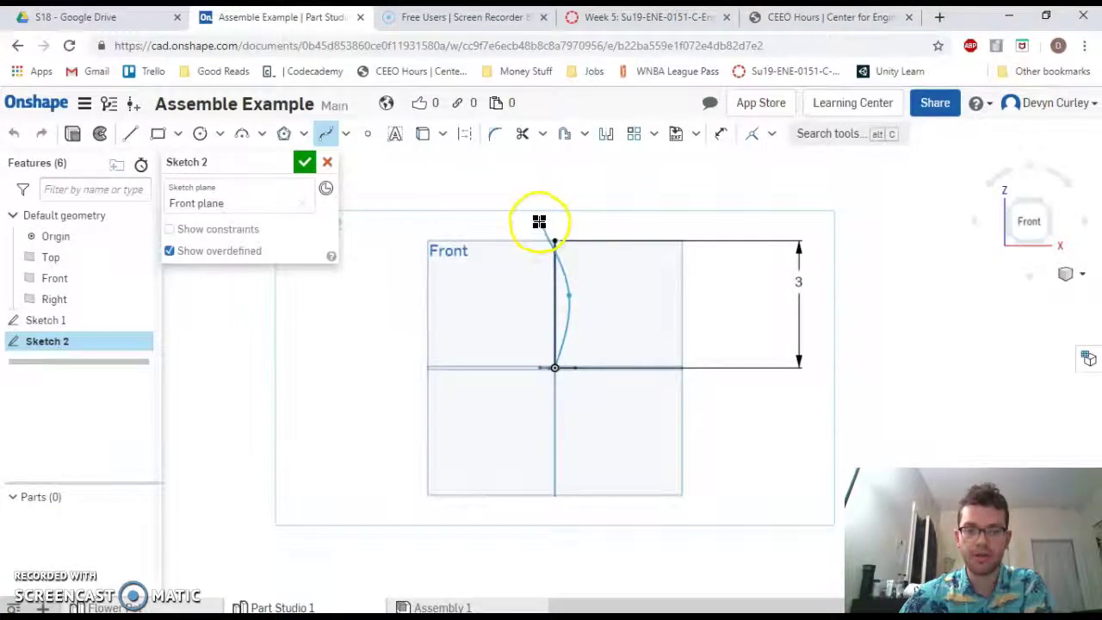
left_click(537, 220)
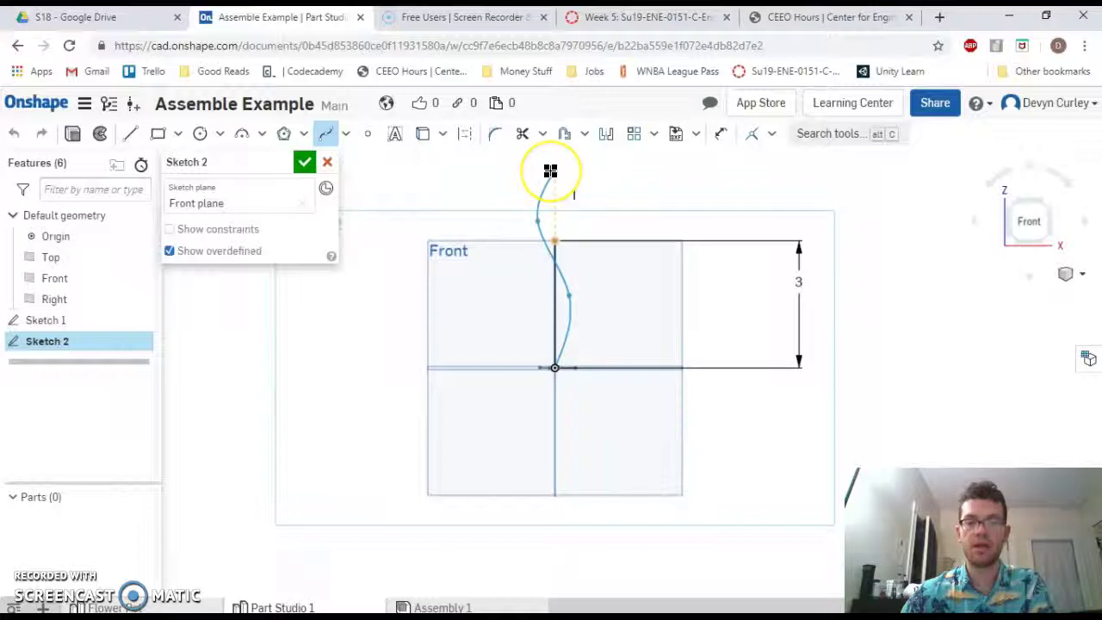
left_click(555, 169)
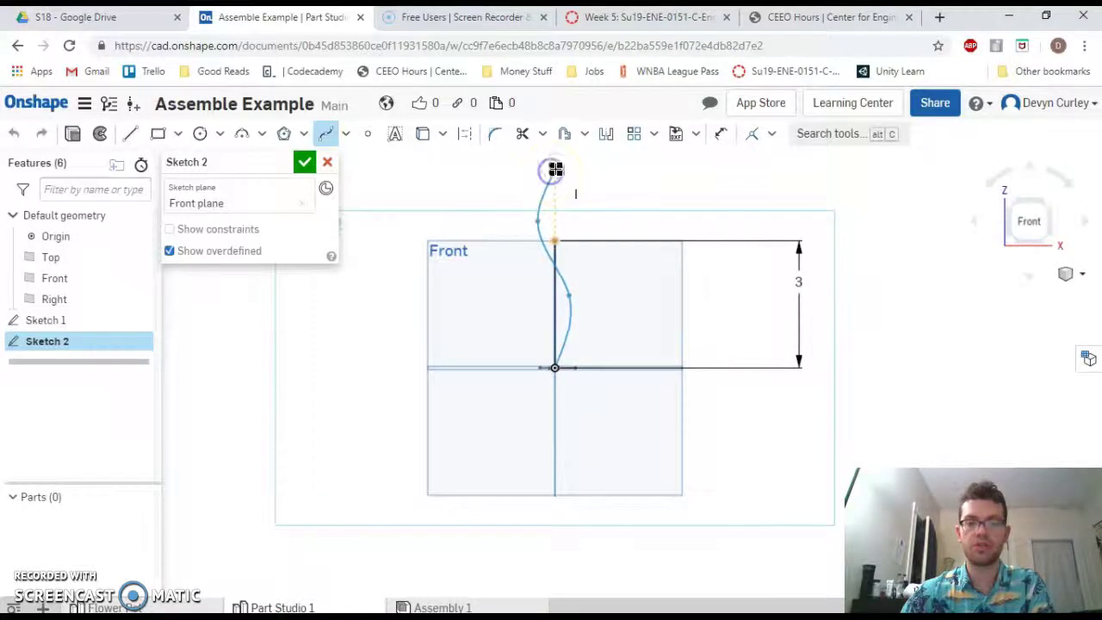
left_click(641, 184)
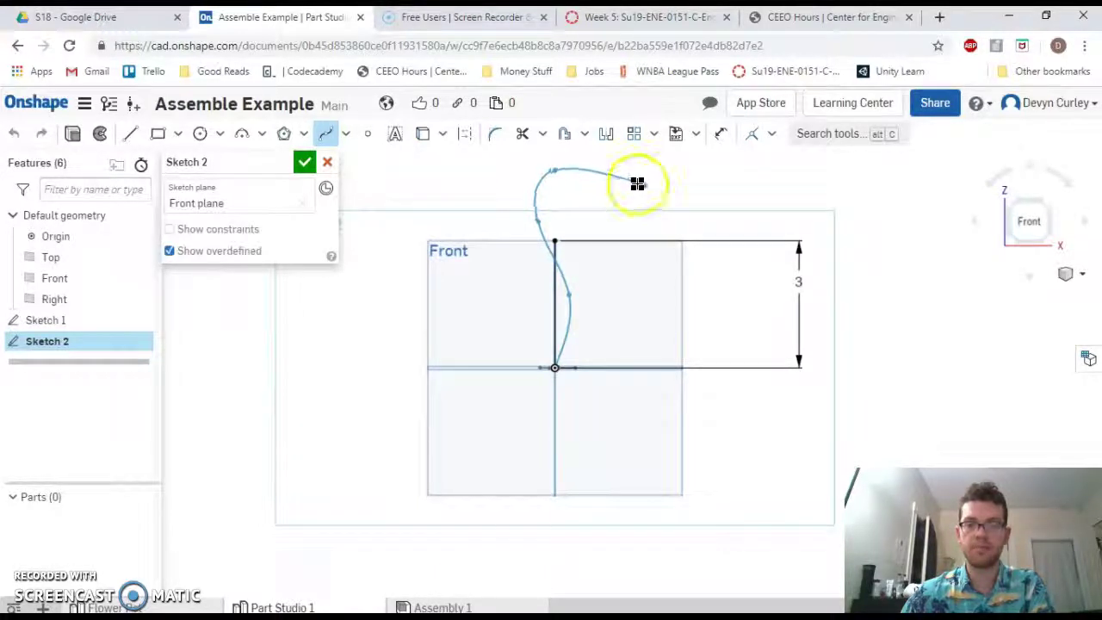
left_click(644, 186)
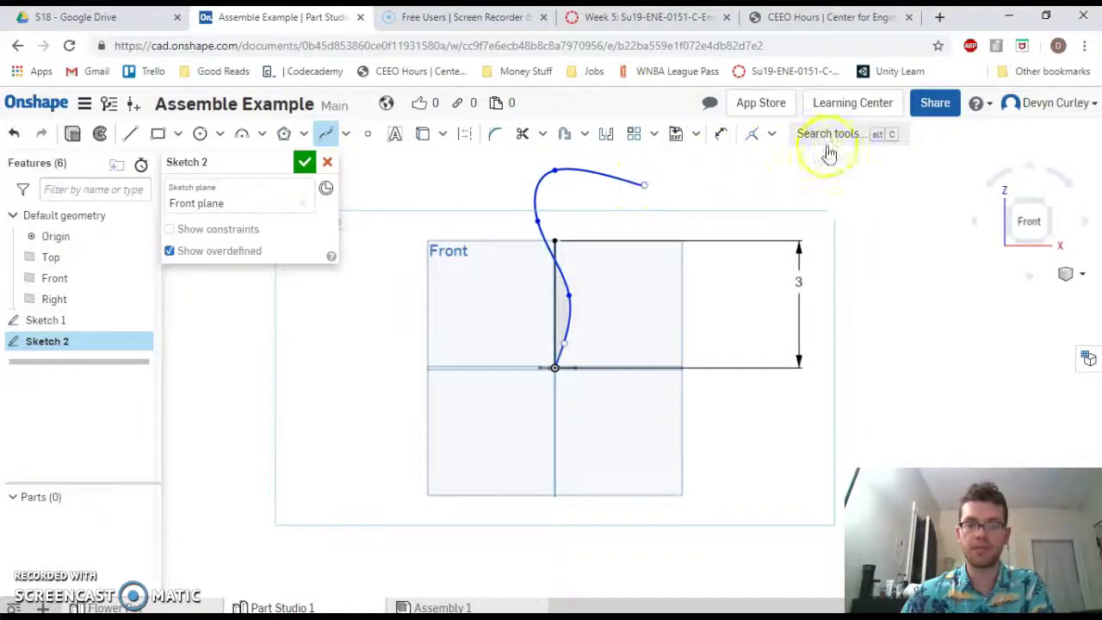
Sweep the triangle along the curve, then select the resulting failed Sweep 1.
left_click(303, 162)
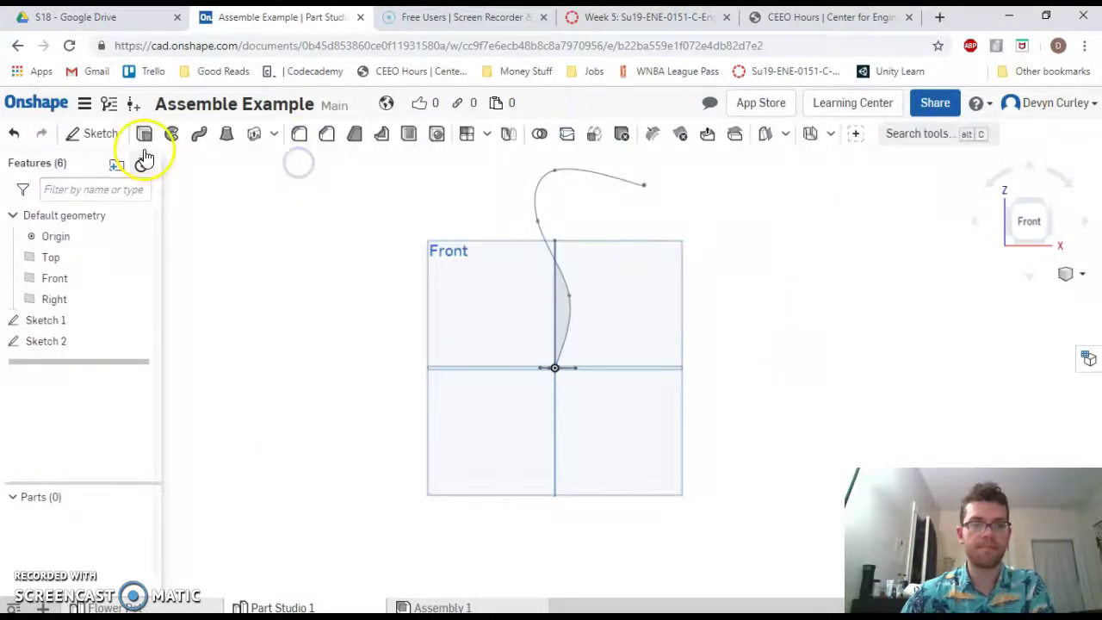
left_click(201, 138)
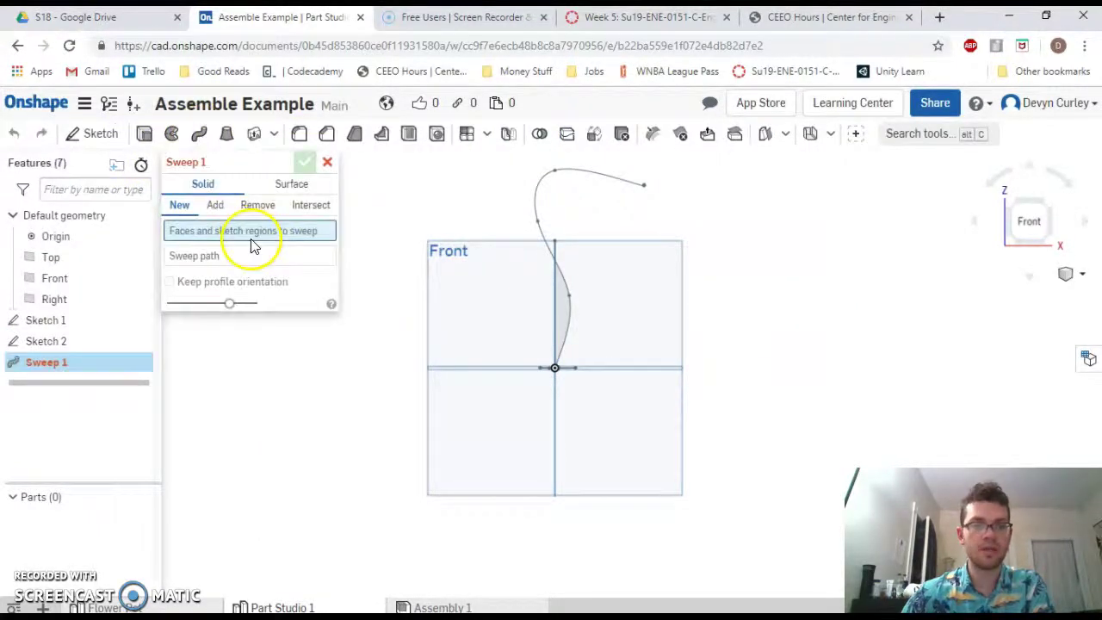
right_click_drag(650, 340, 647, 370)
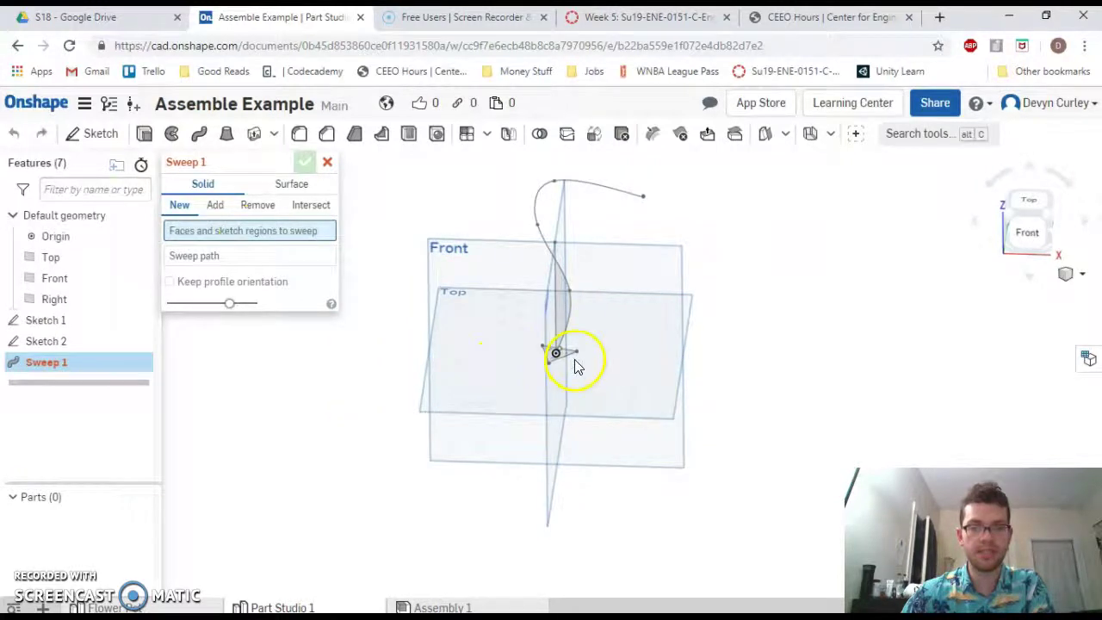
left_click(570, 353)
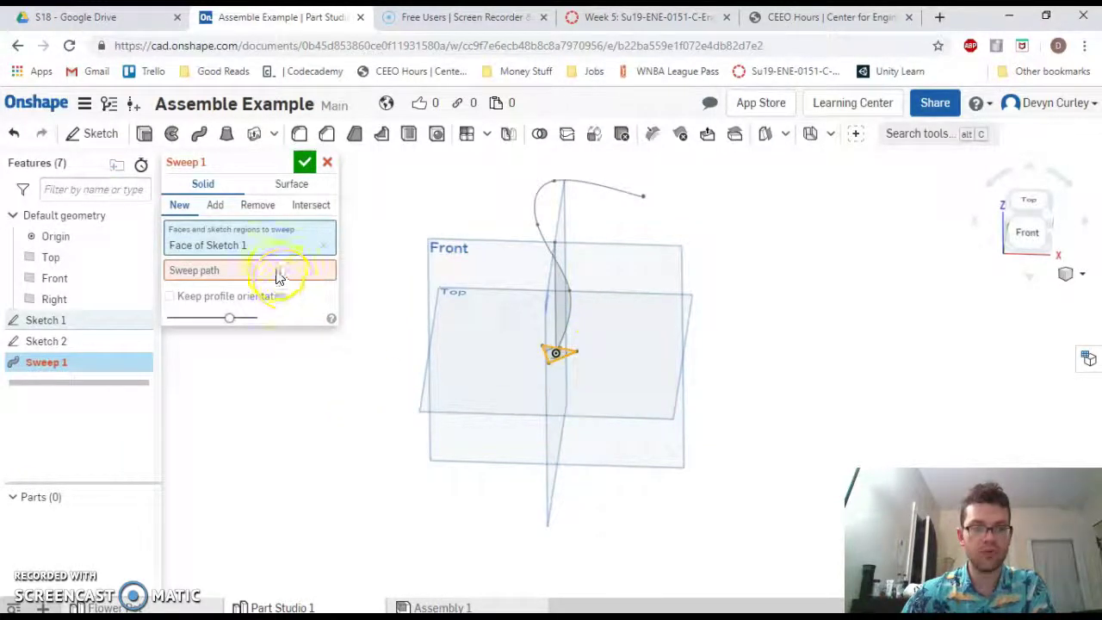
left_click(620, 197)
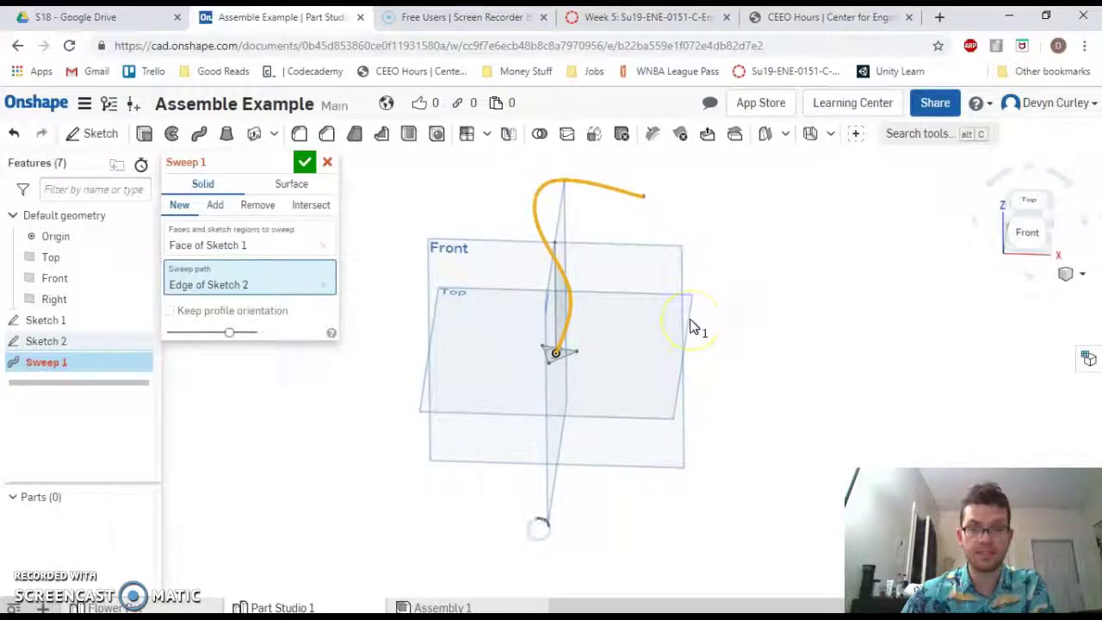
right_click_drag(692, 321, 701, 298)
left_click(303, 163)
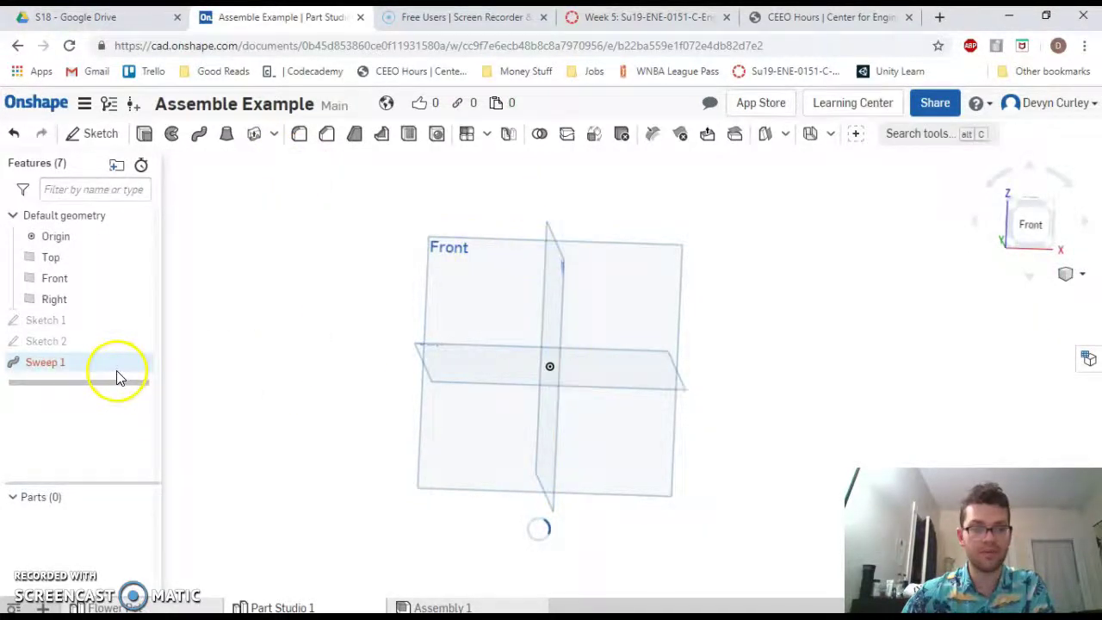
left_click(111, 365)
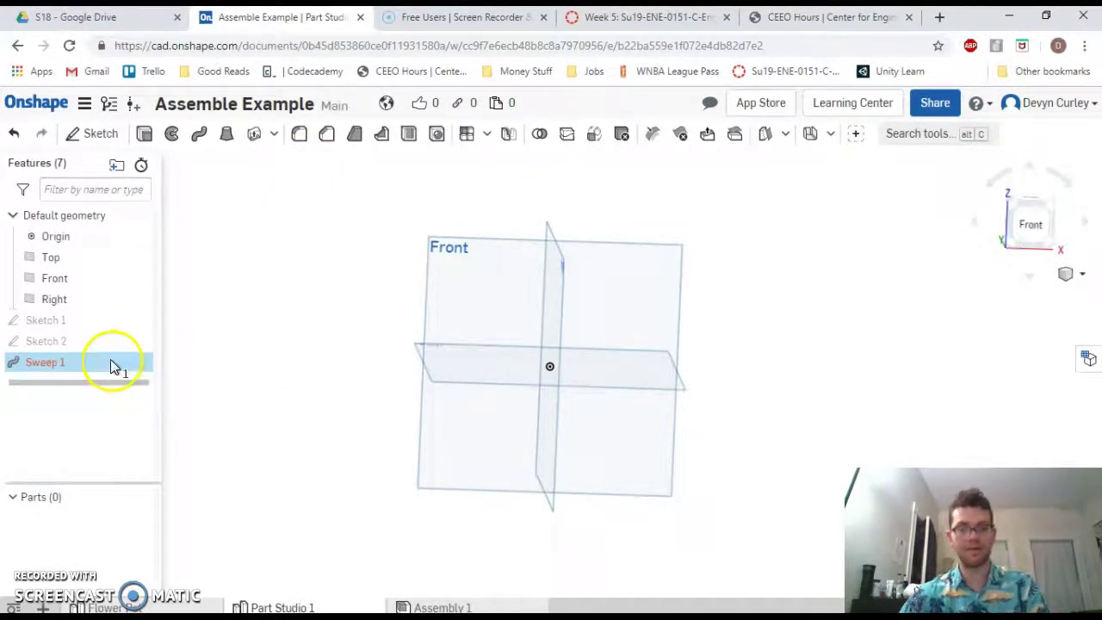
Delete the failed Sweep 1 and abandon the edit of Sketch 2.
key("Delete")
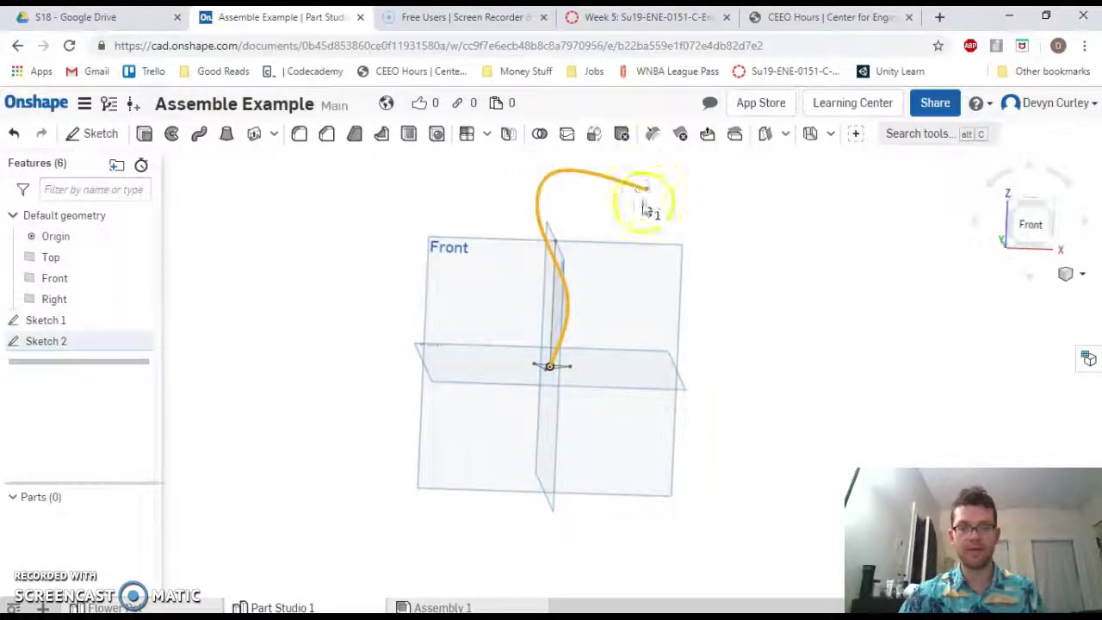
double_click(47, 341)
mouse_move(648, 193)
left_mouse_down()
mouse_move(620, 182)
mouse_move(664, 184)
left_mouse_up()
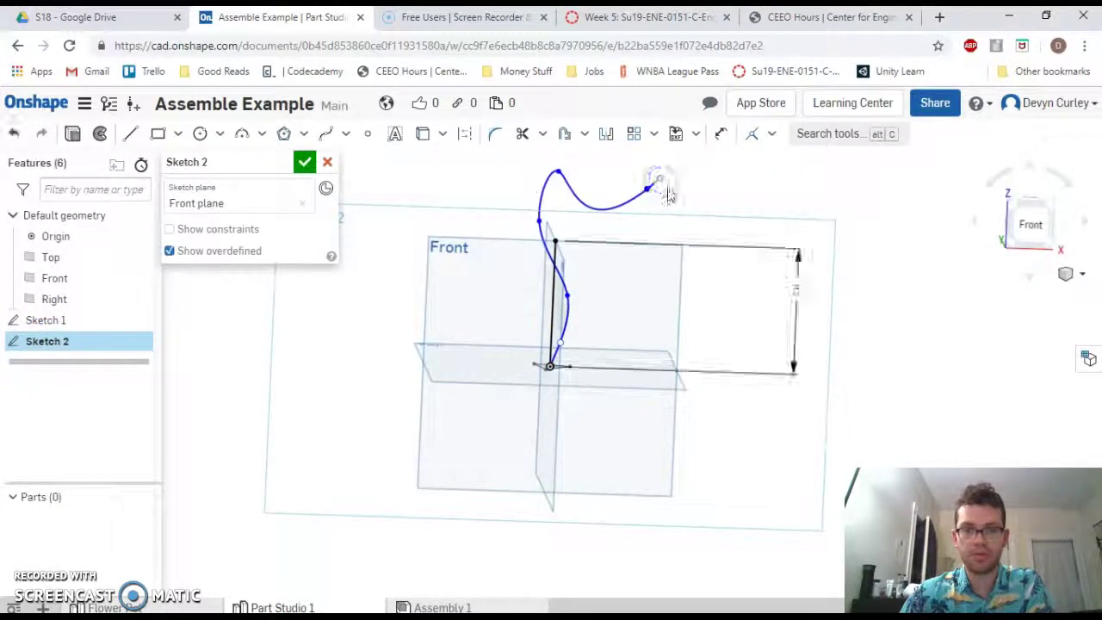
key("Escape")
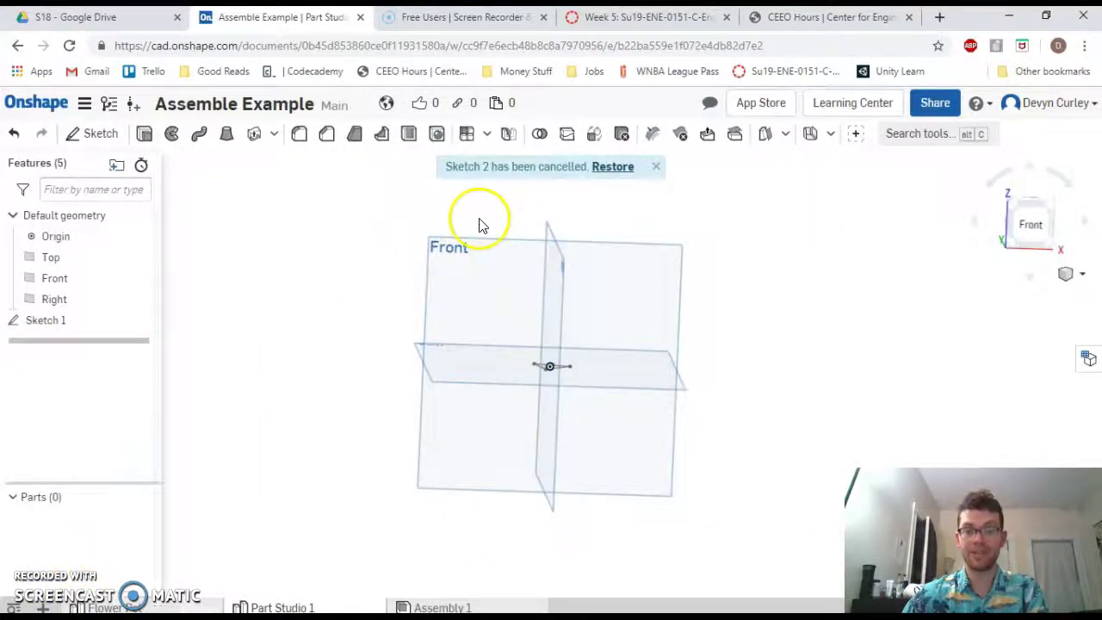
left_click(656, 168)
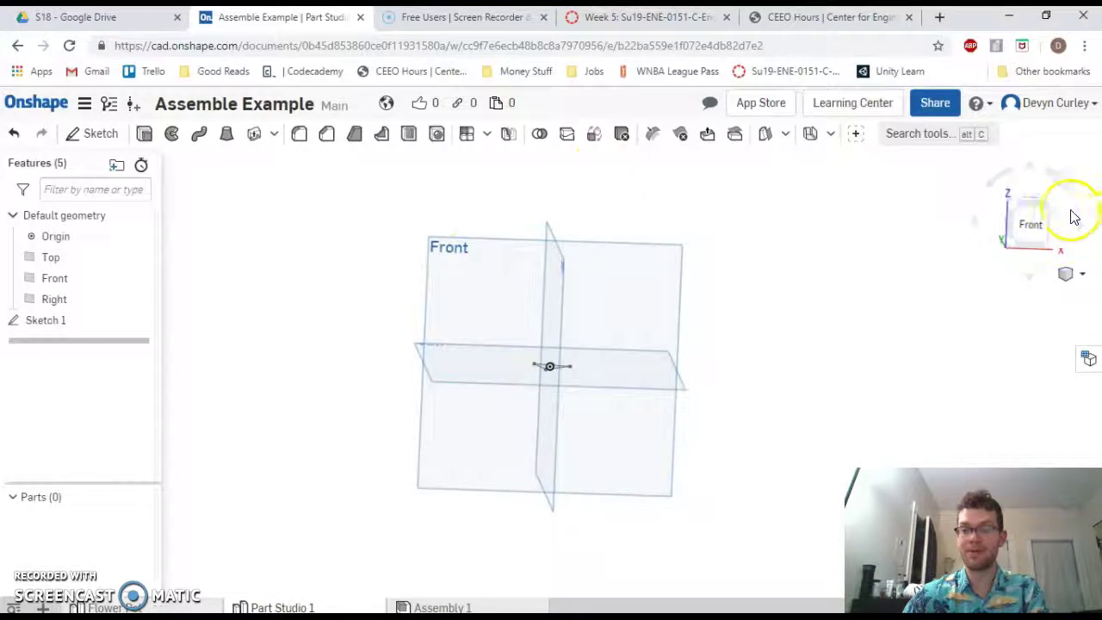
Start a new sketch on the Front plane and draw a spline rising from the origin.
left_click(1037, 226)
left_click(790, 277)
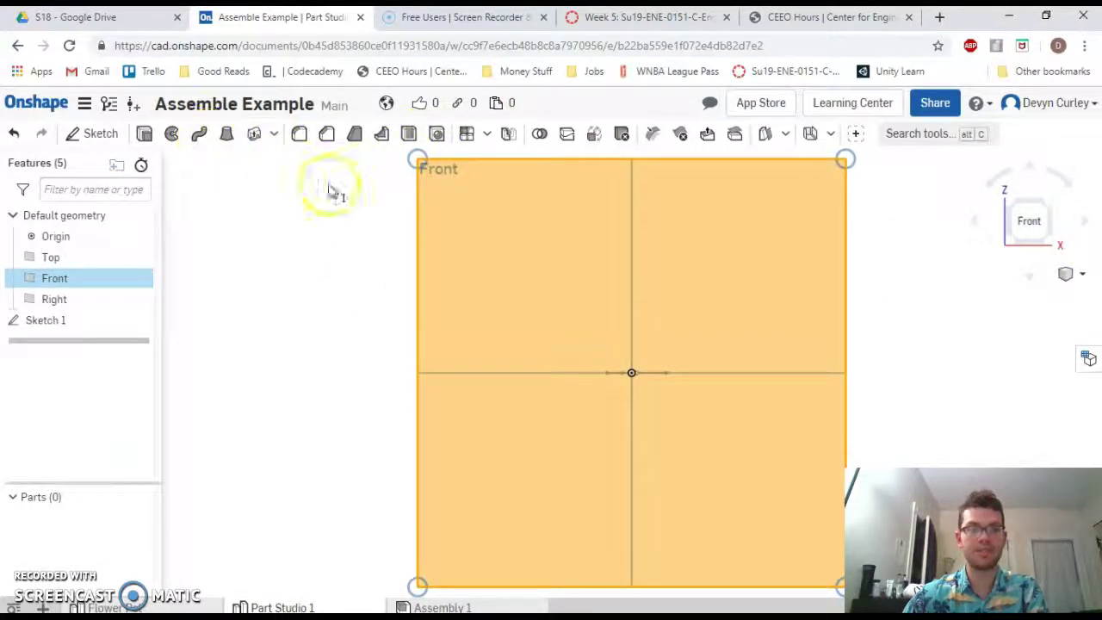
left_click(114, 142)
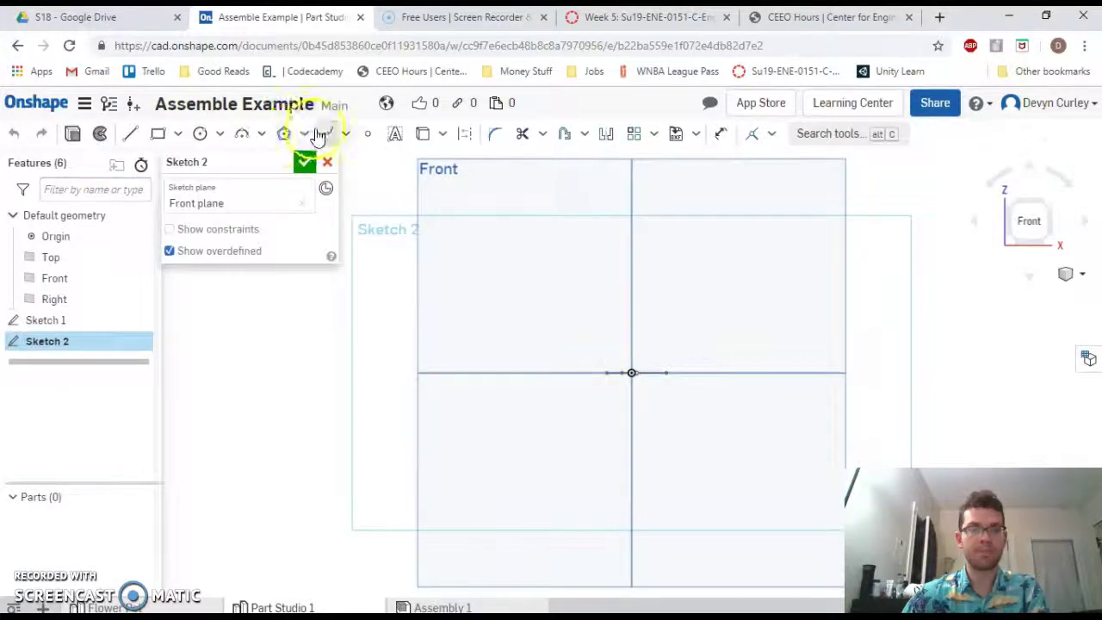
scroll(634, 298, "down", 5)
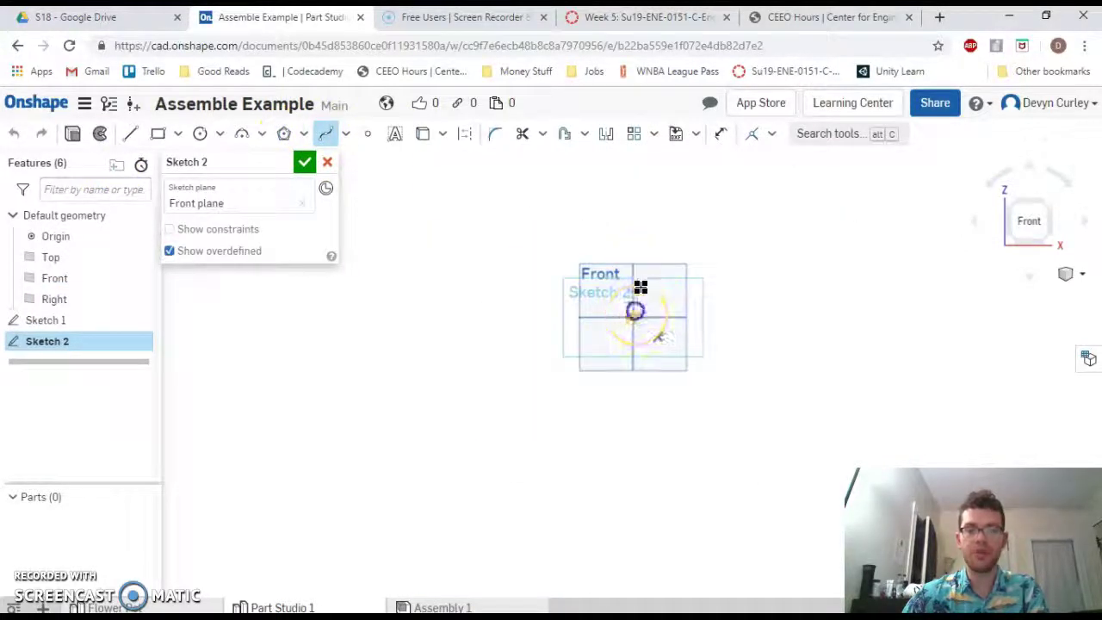
left_click(622, 241)
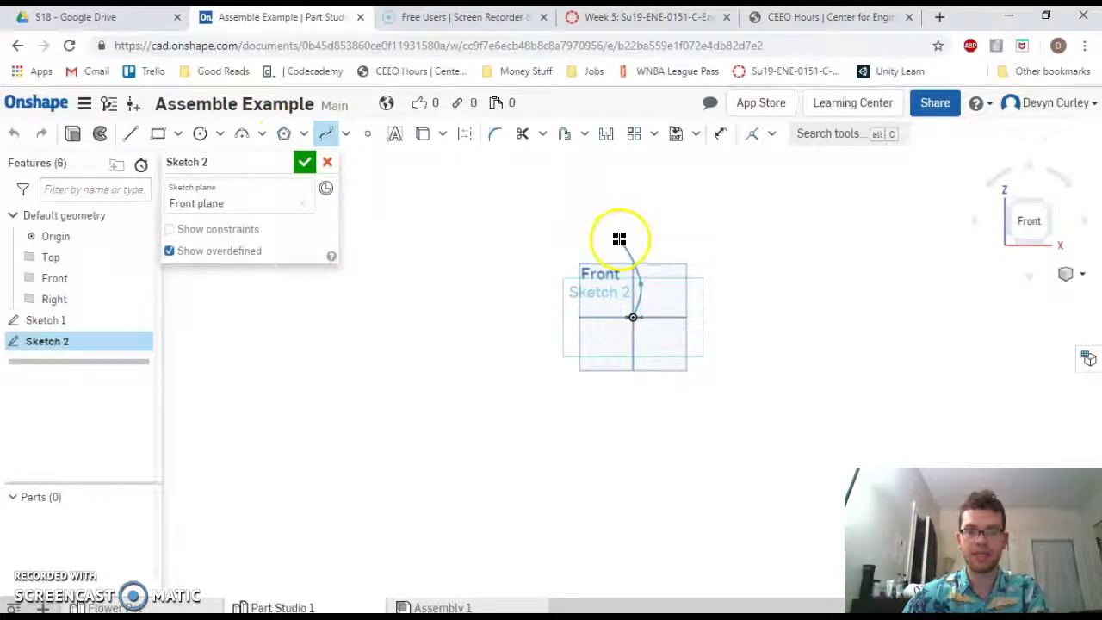
left_click(644, 179)
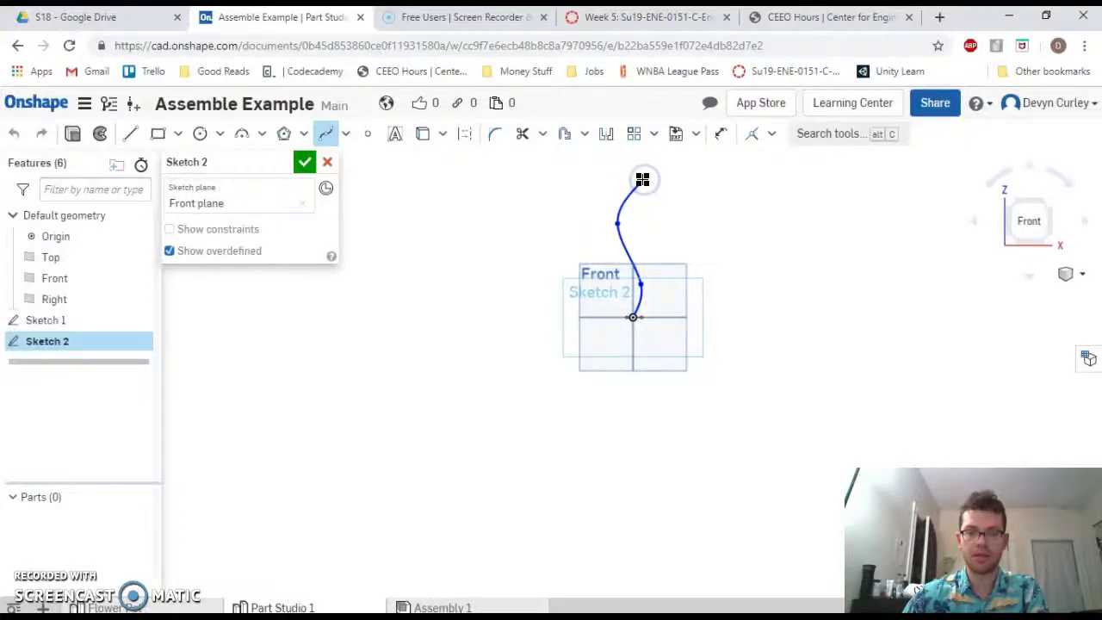
Close Sketch 2 and sweep the Sketch 1 triangle along the Sketch 2 curve.
left_click(305, 162)
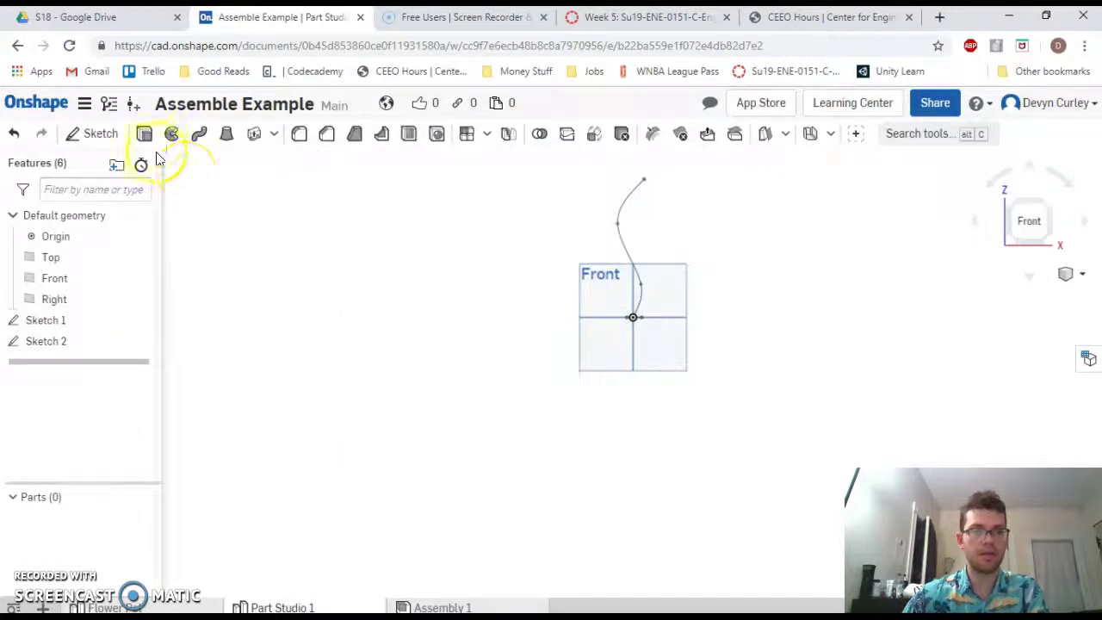
left_click(201, 135)
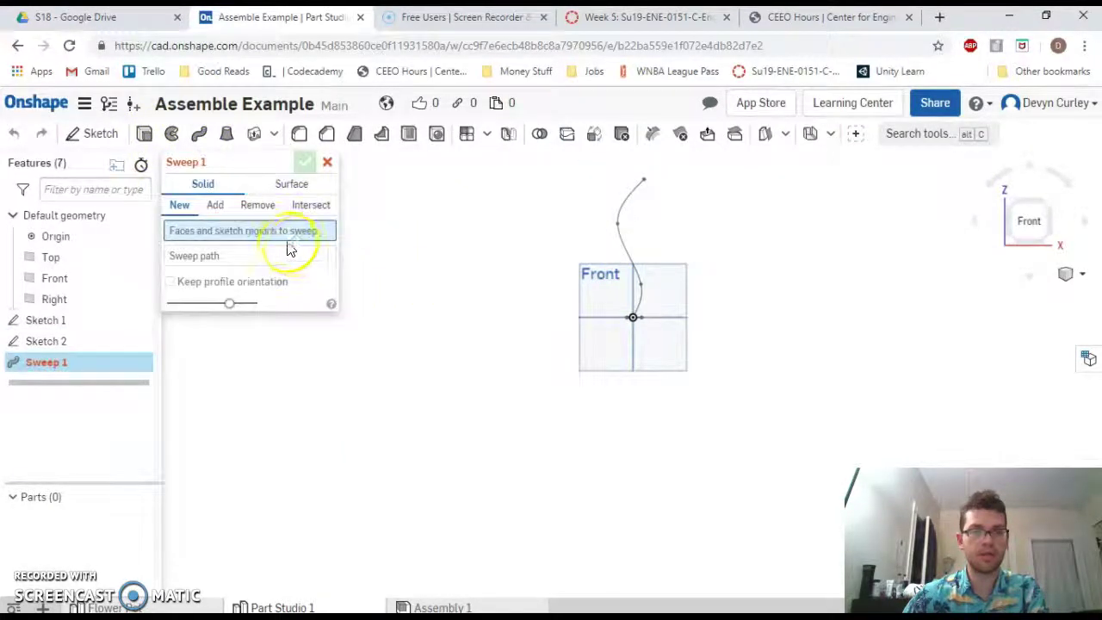
left_click(108, 323)
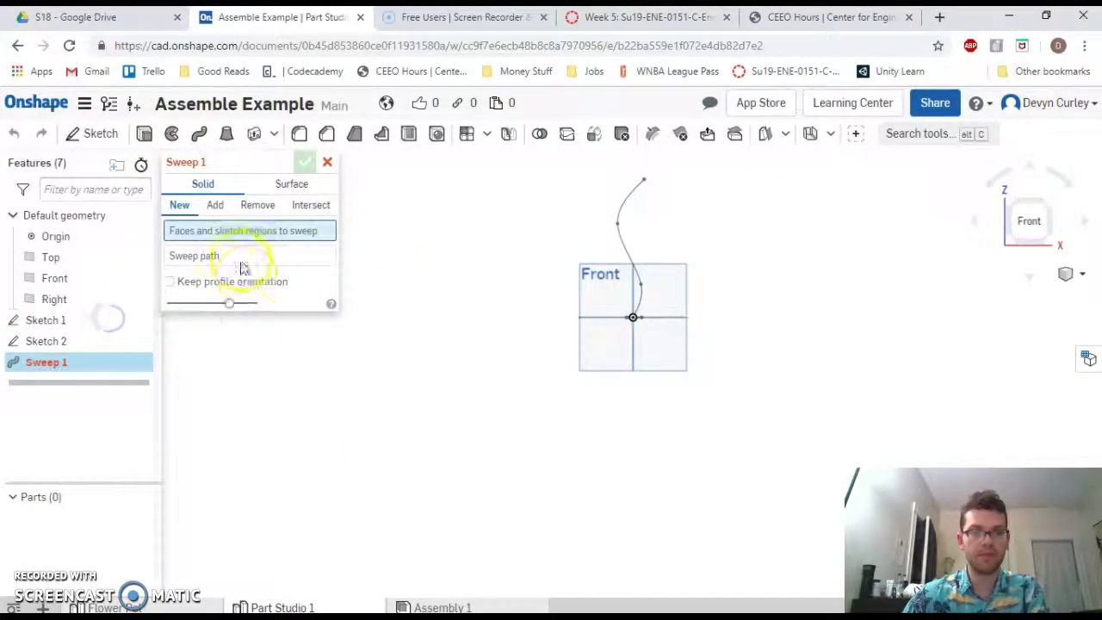
left_click(627, 195)
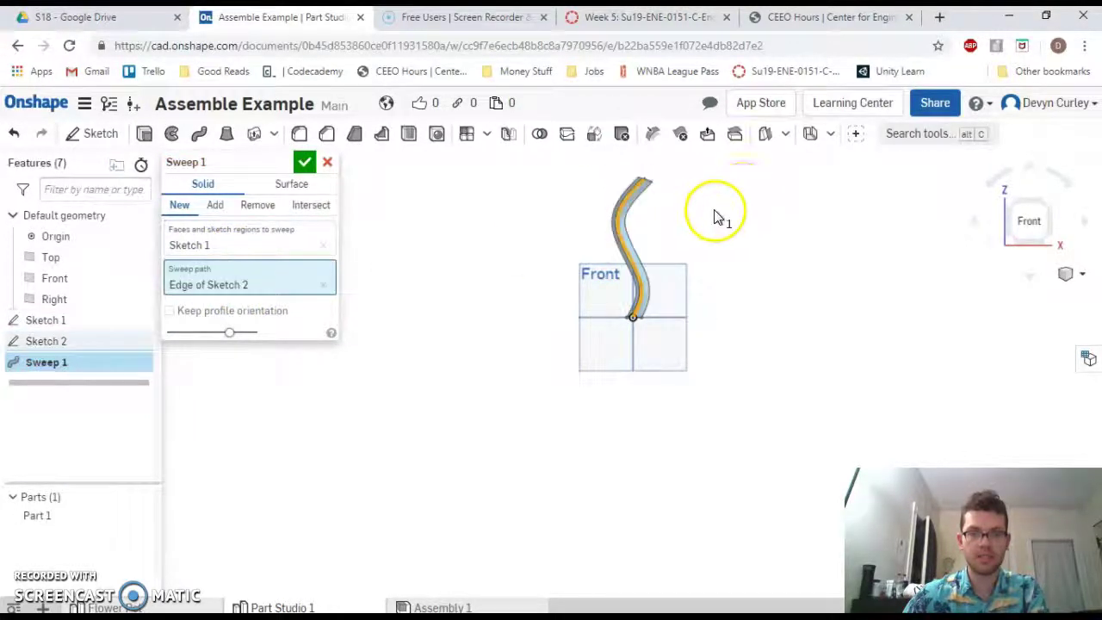
right_click_drag(716, 216, 652, 258)
scroll(652, 258, "up", 5)
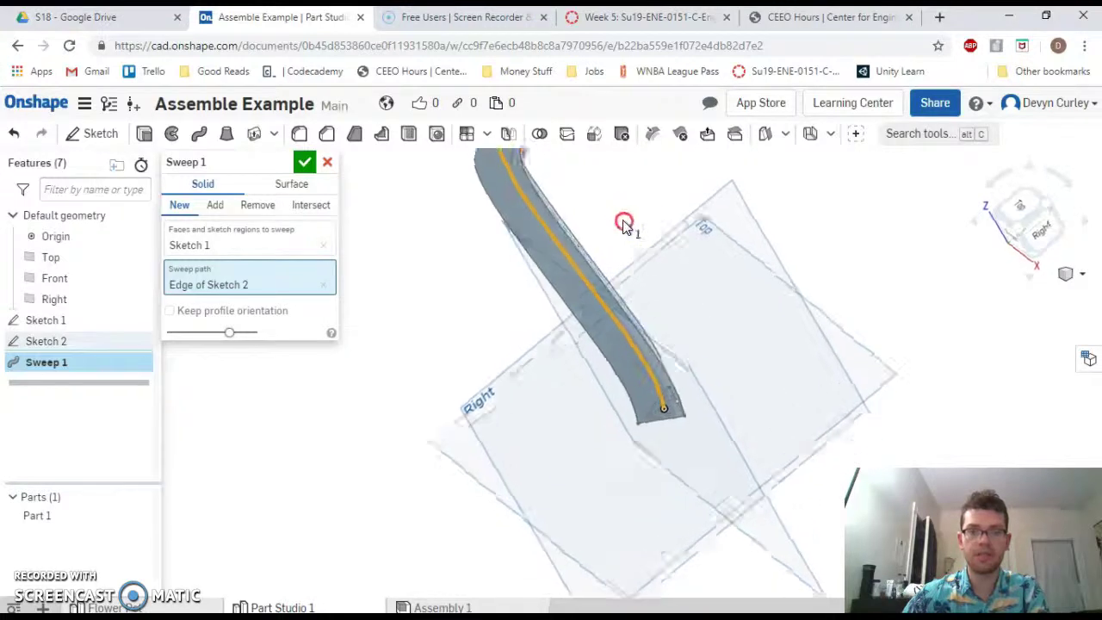
scroll(625, 224, "down", 3)
right_click_drag(625, 224, 658, 236)
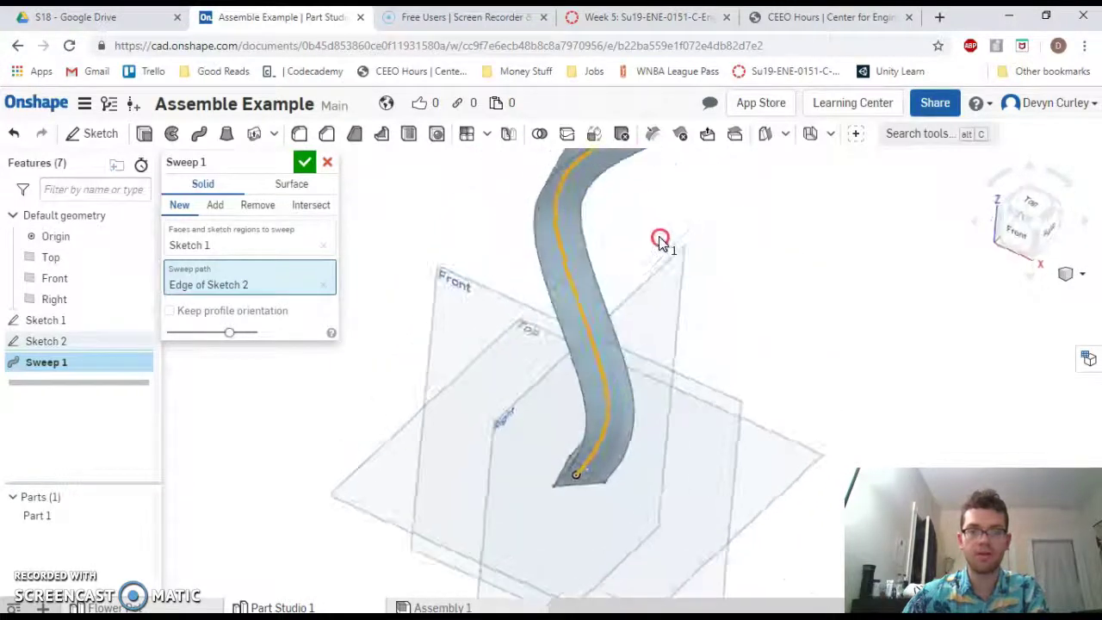
left_click(306, 164)
Orbit around the swept stem and select it to inspect Part 1.
right_click_drag(630, 406, 546, 342)
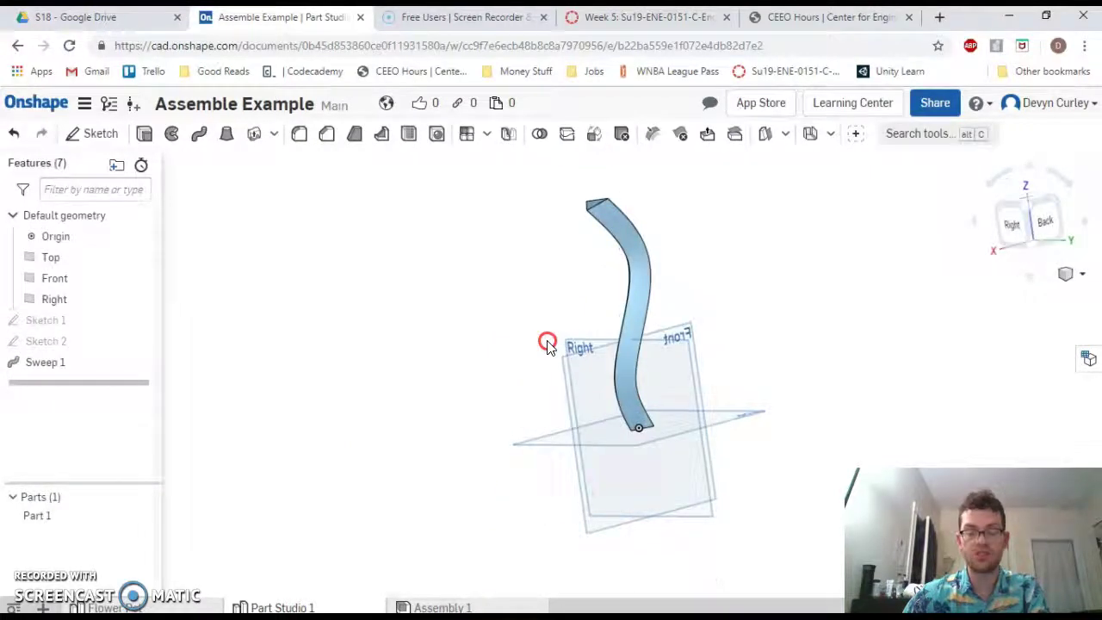
right_click_drag(615, 347, 661, 360)
left_click(629, 371)
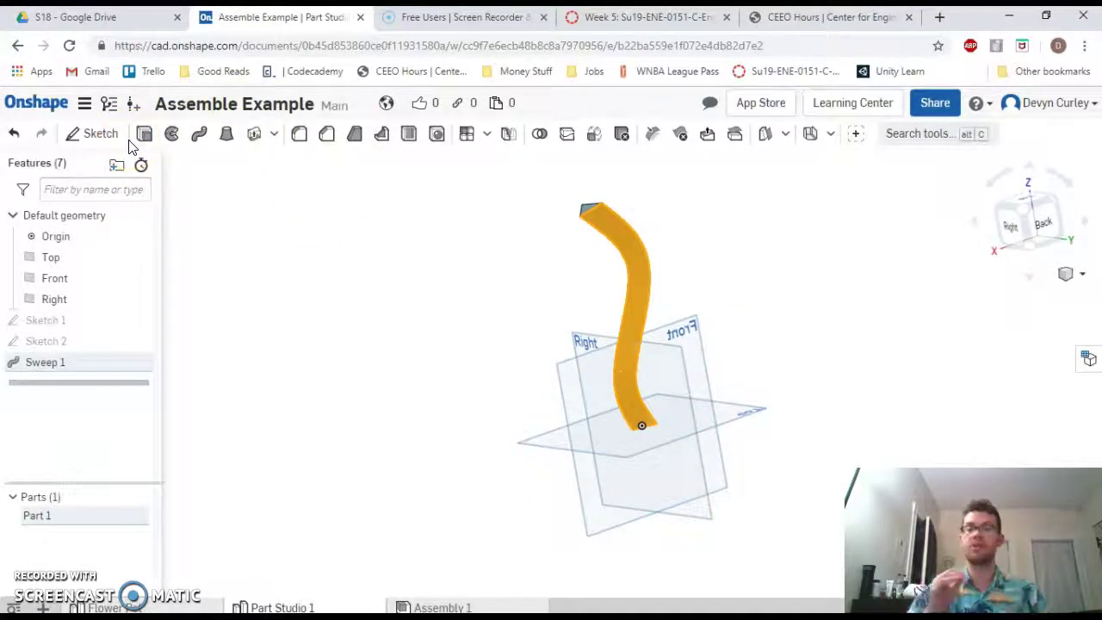
mouse_move(440, 221)
right_mouse_down()
mouse_move(450, 172)
mouse_move(415, 141)
right_mouse_up()
left_click(768, 256)
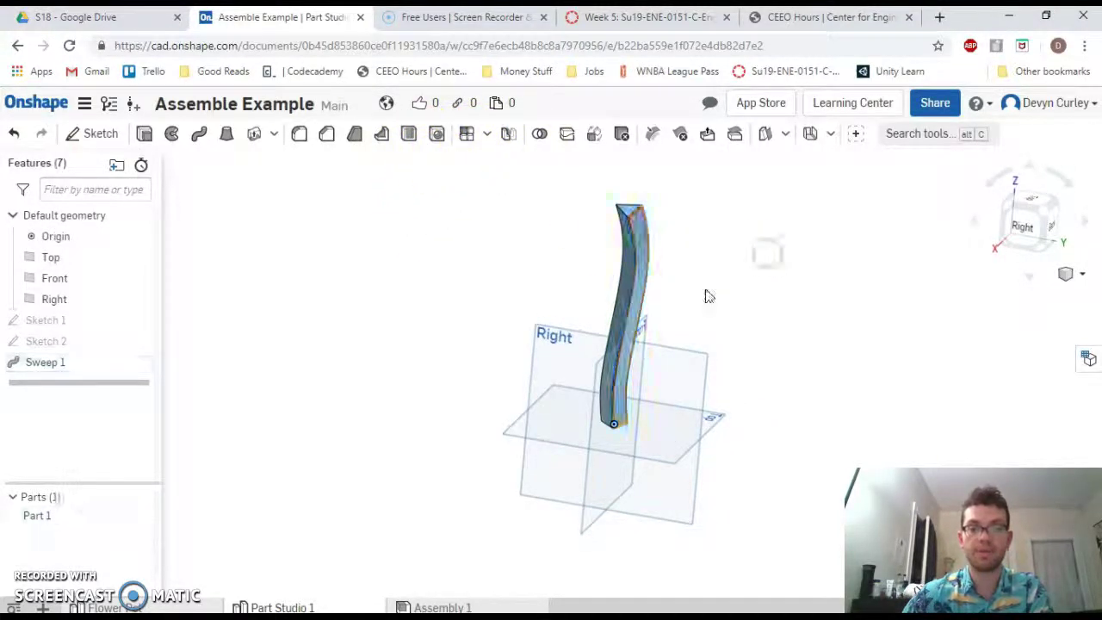
Rename the Part Studio tab to Stem and add a new Part Studio, viewed from Front.
right_click(293, 608)
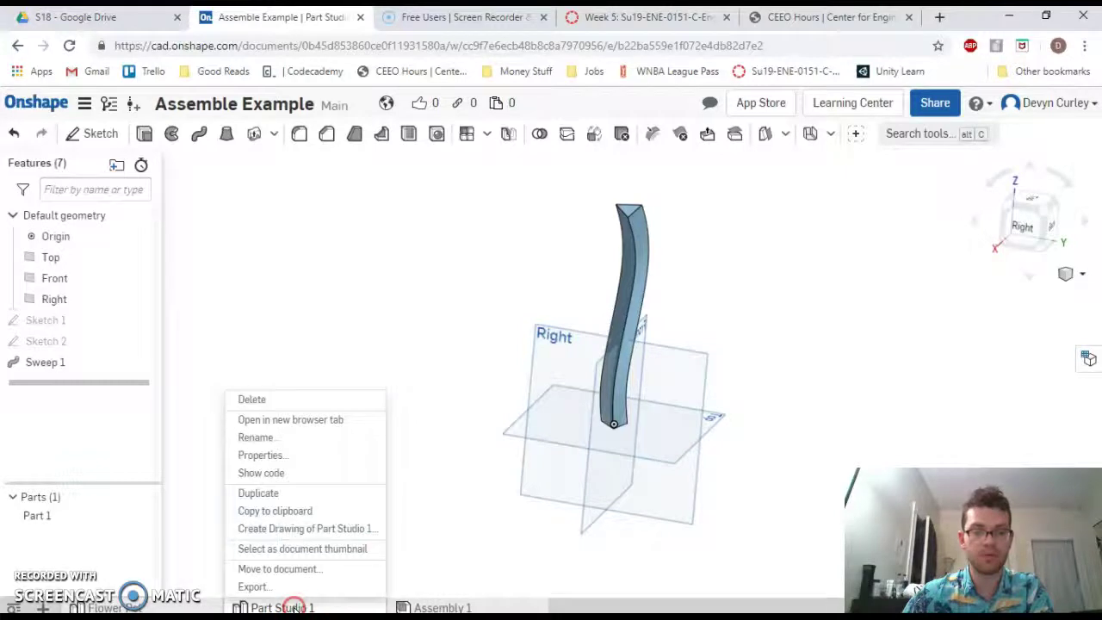
left_click(287, 439)
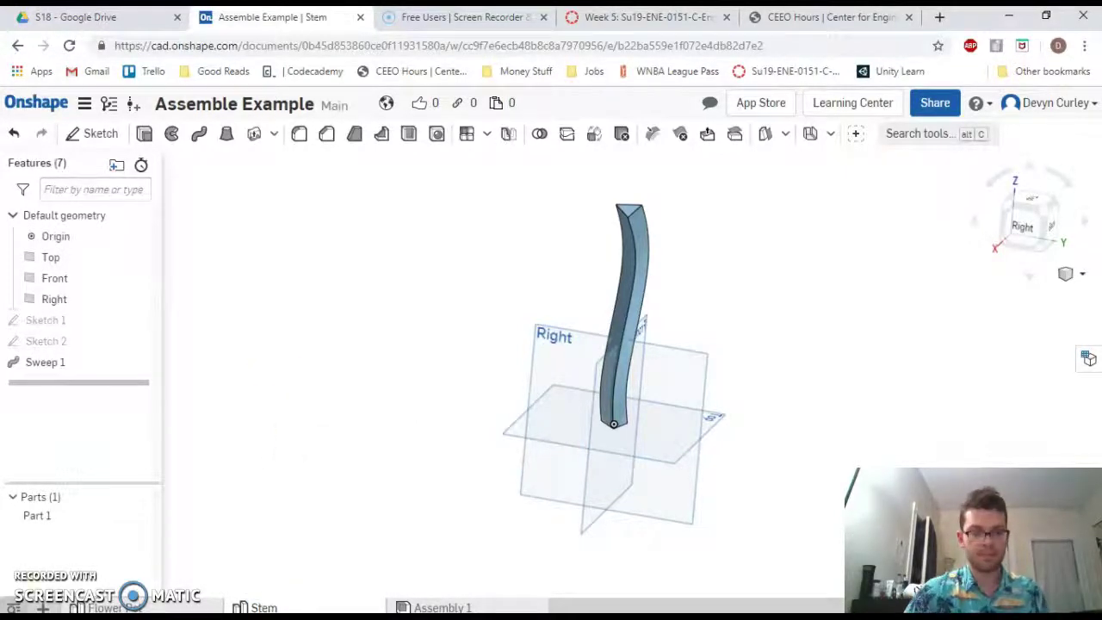
left_click(42, 608)
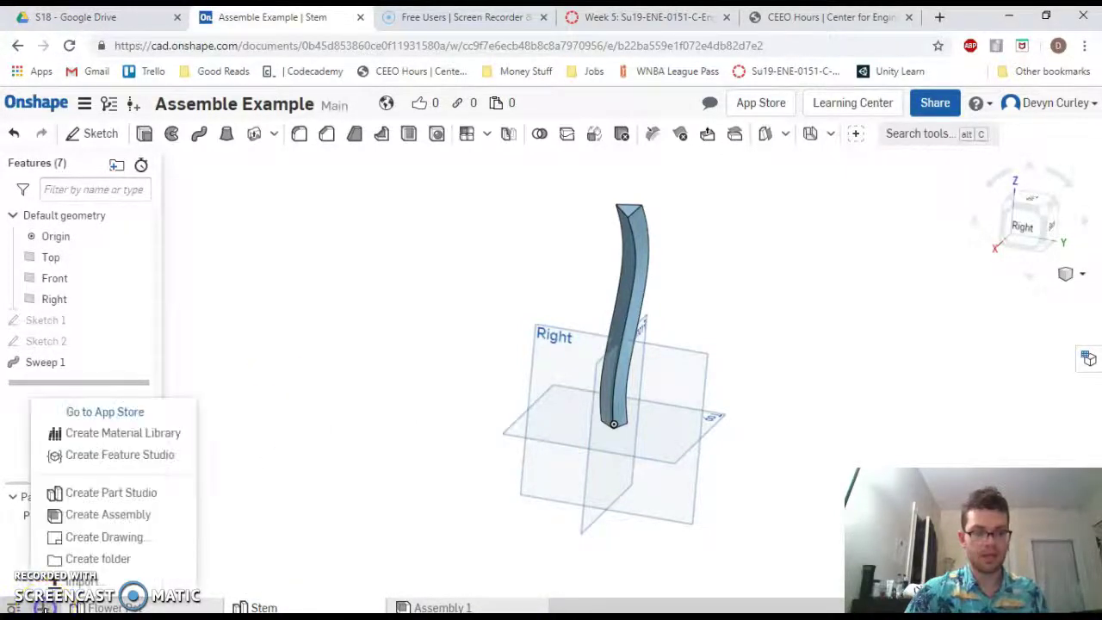
left_click(155, 502)
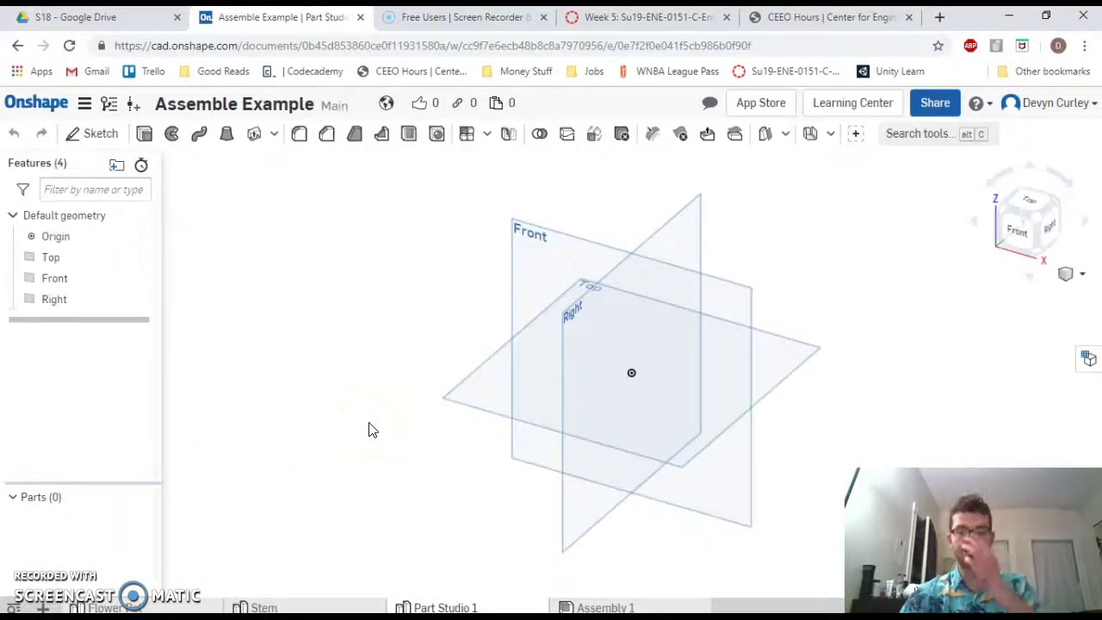
right_click_drag(600, 384, 844, 315)
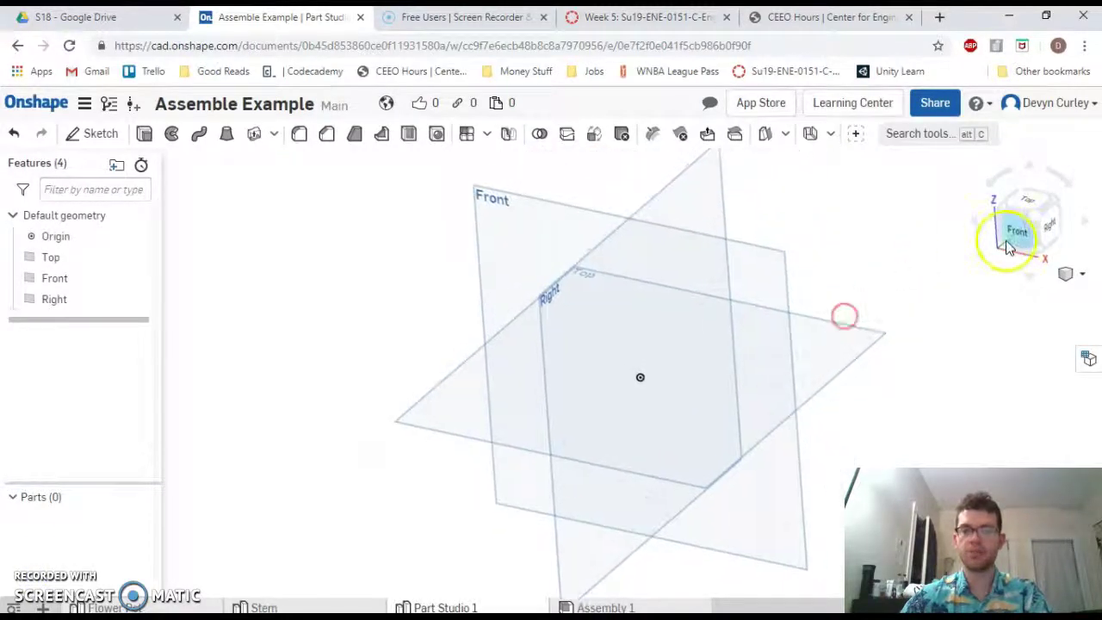
left_click(1015, 245)
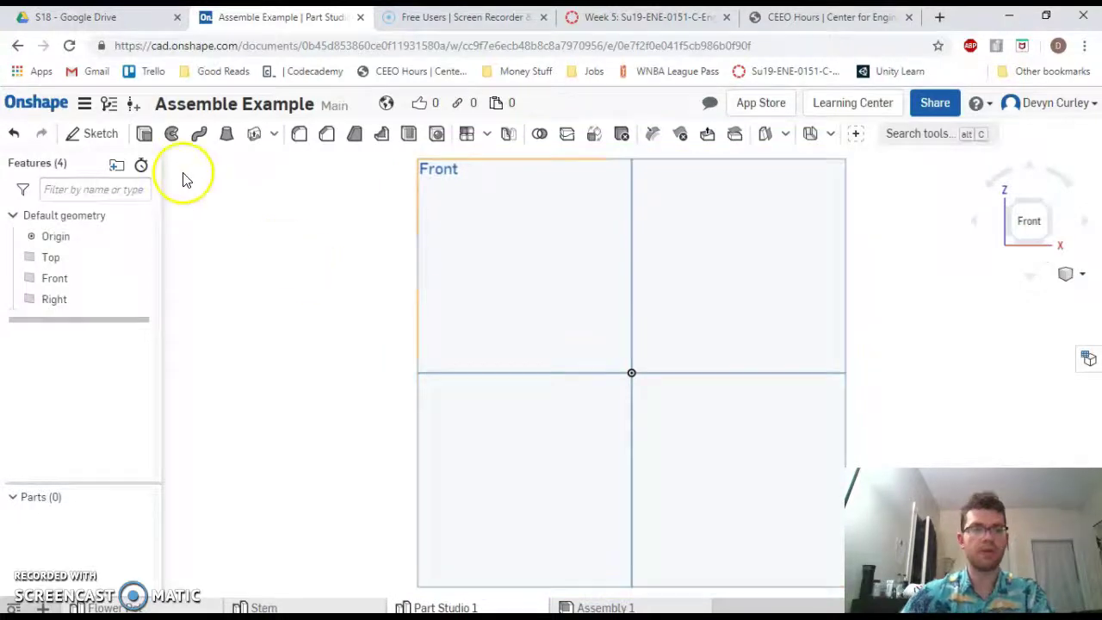
Start a Front-plane sketch and draw the first zigzag profile lines from the origin.
left_click(535, 208)
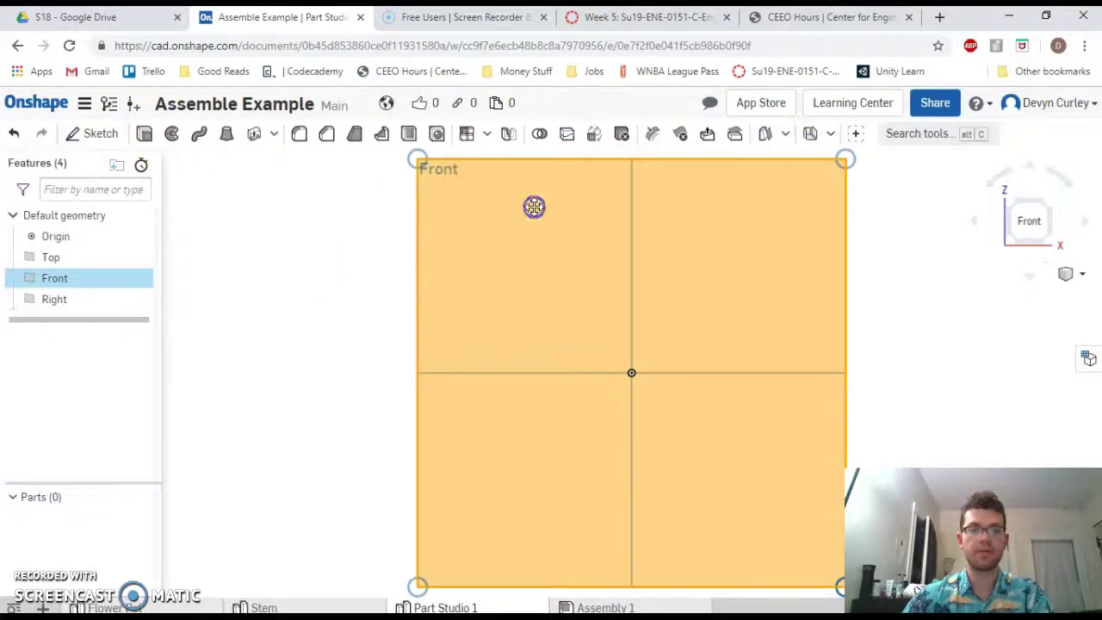
left_click(117, 141)
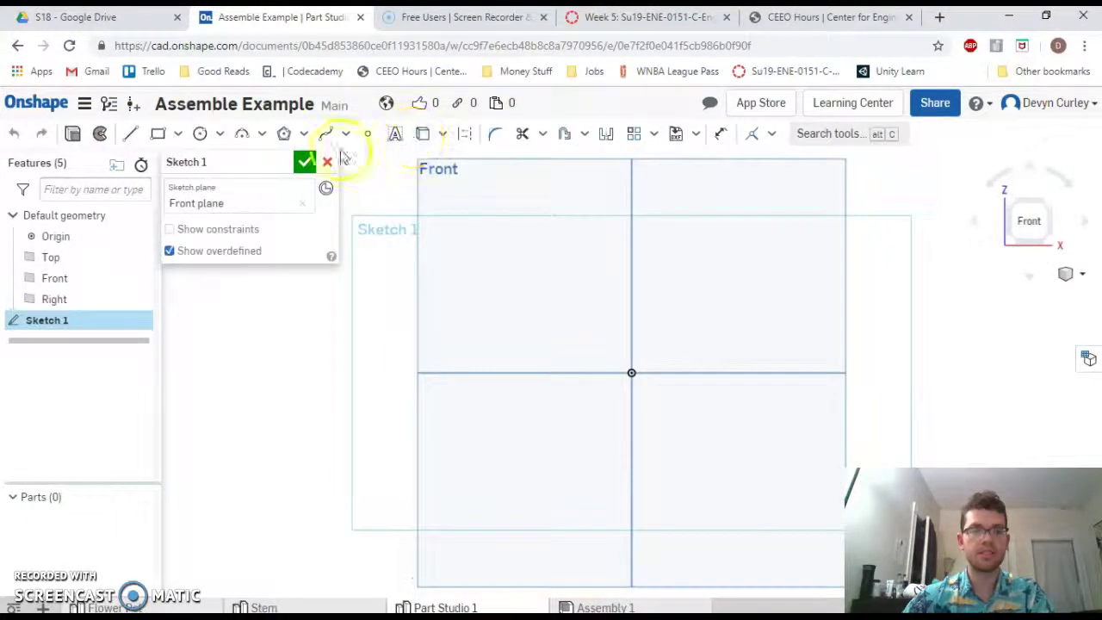
left_click(132, 138)
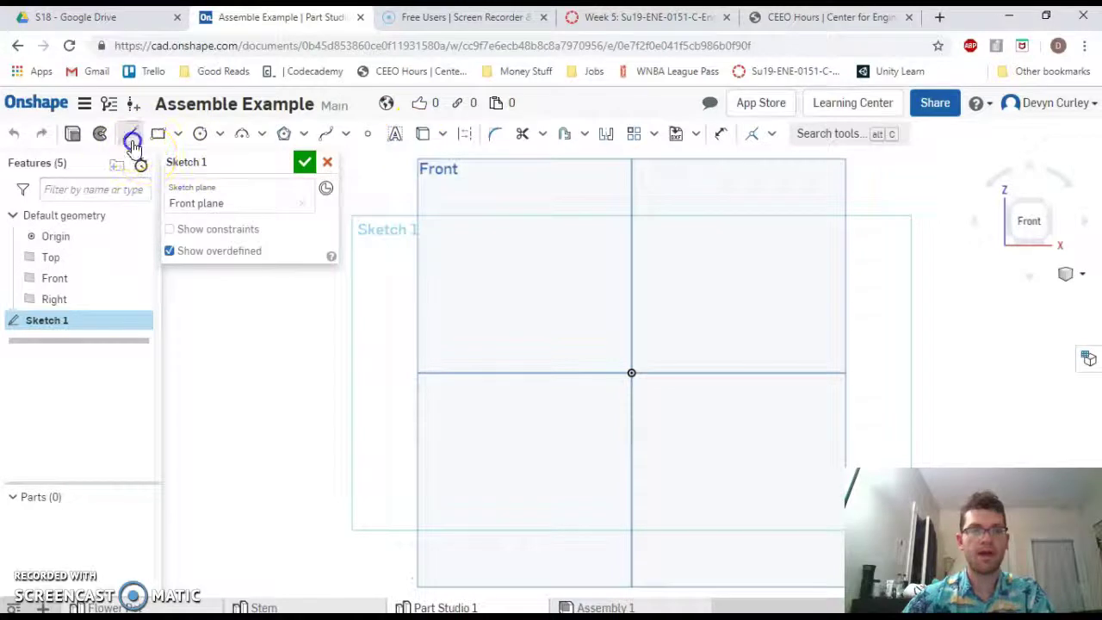
left_click(633, 374)
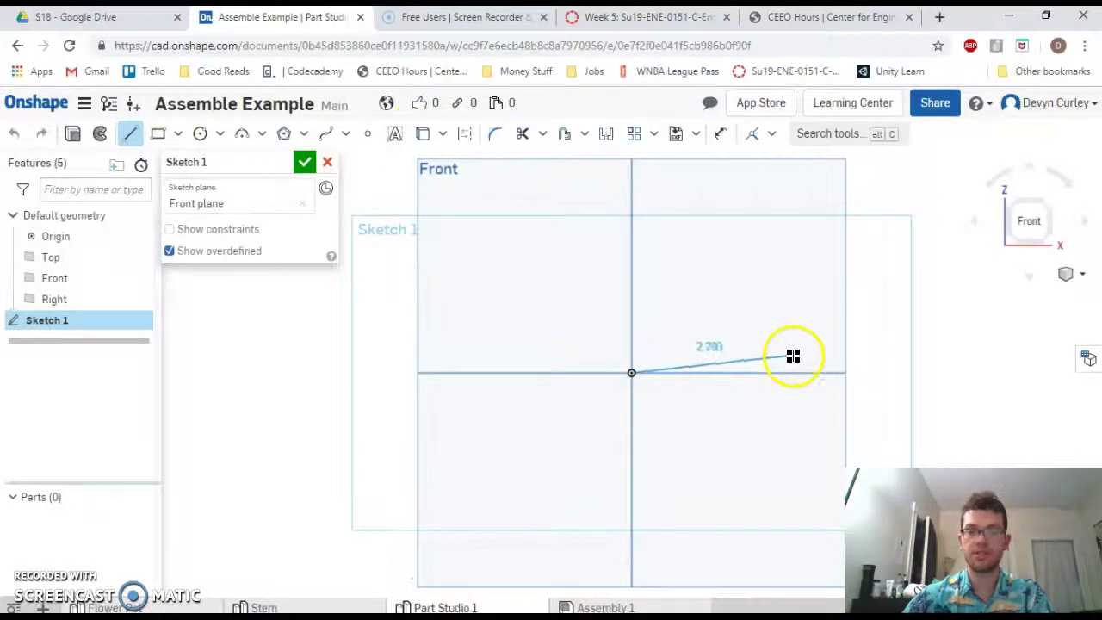
left_click(793, 355)
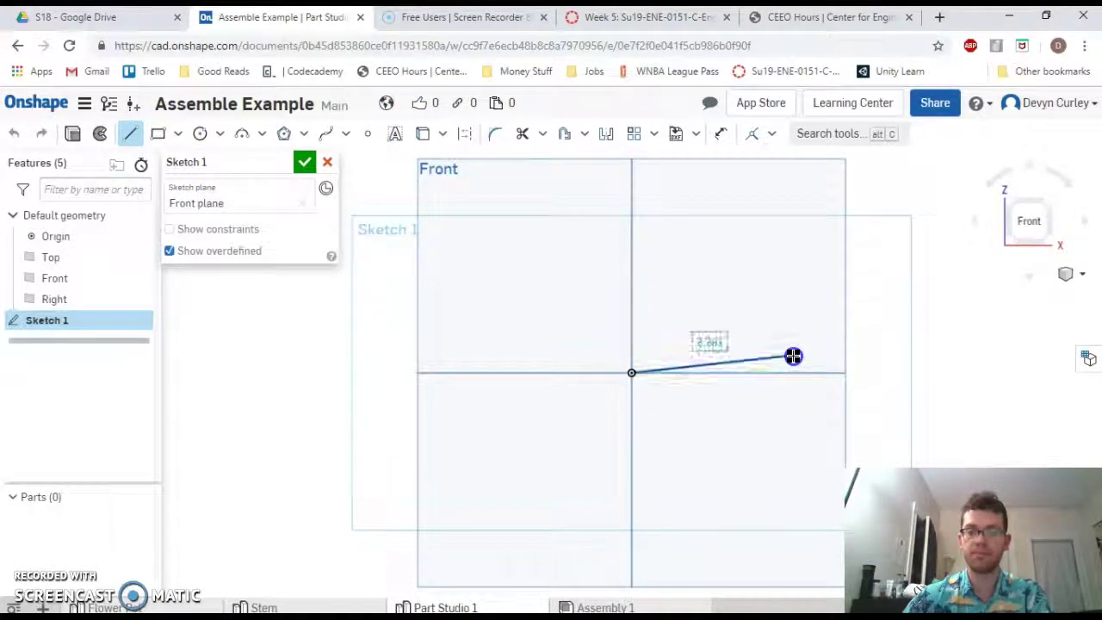
left_click(745, 343)
left_click(793, 312)
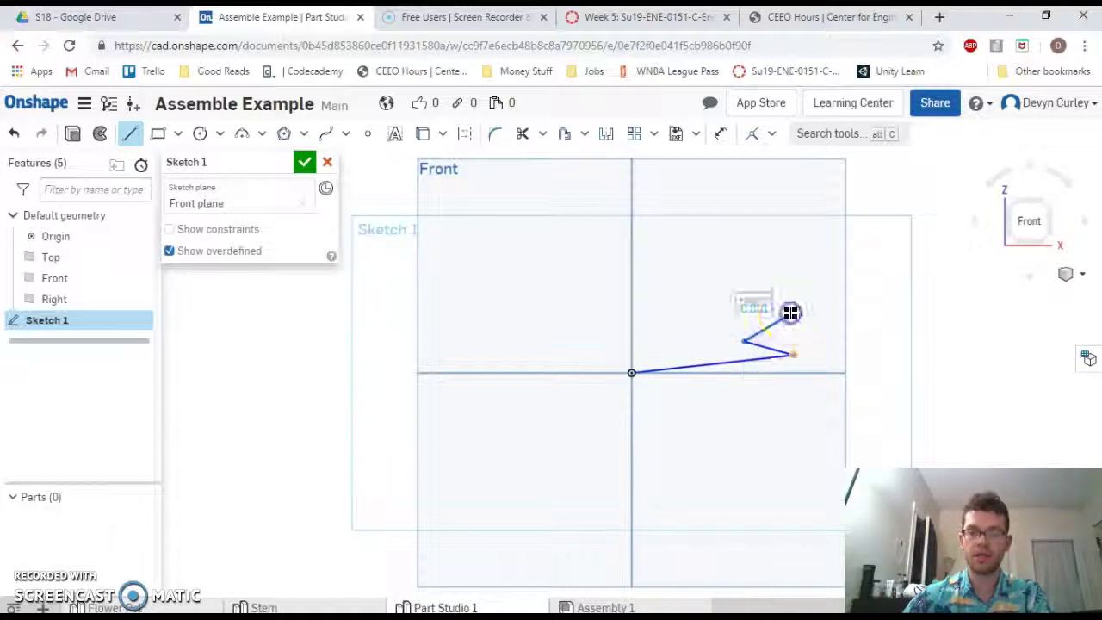
Continue the zigzag outline through its peaks and close it back at the origin.
left_click(712, 311)
left_click(725, 247)
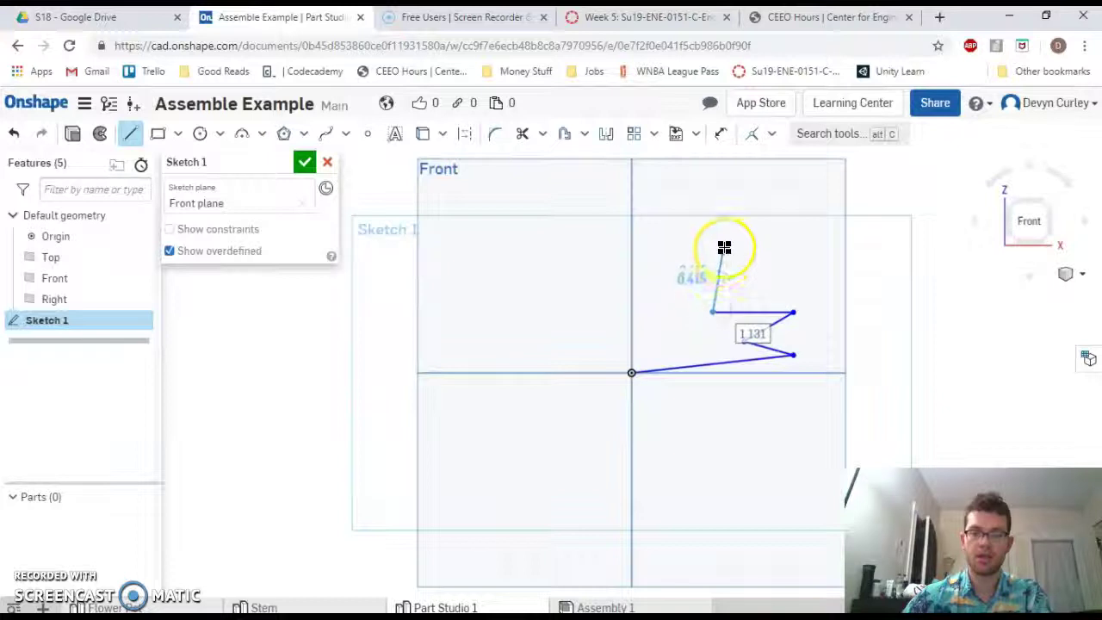
left_click(669, 291)
left_click(658, 262)
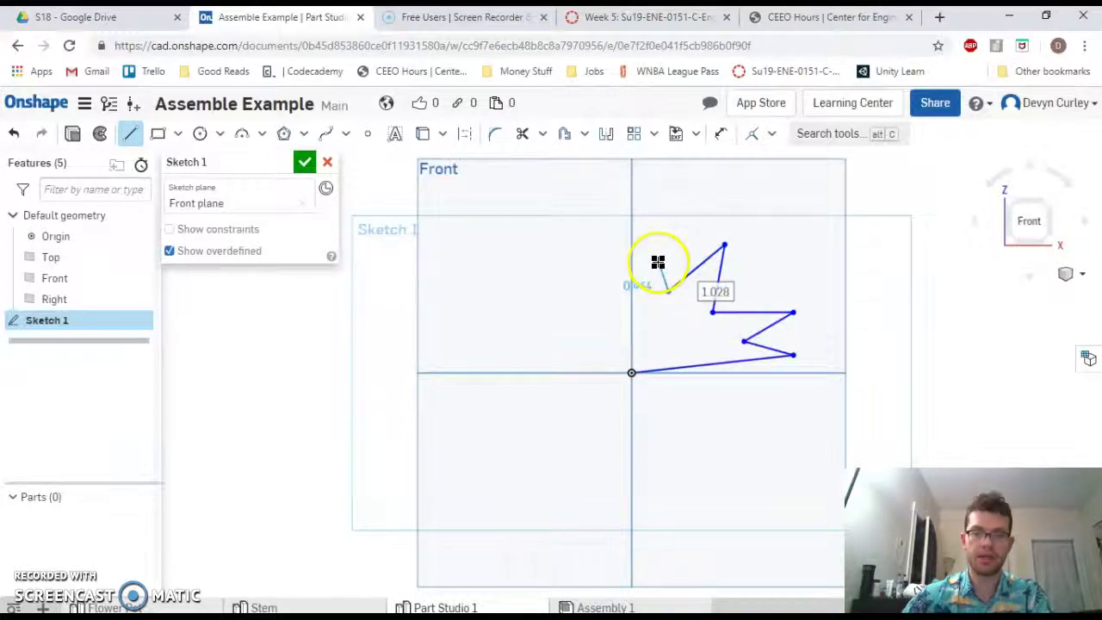
left_click(632, 316)
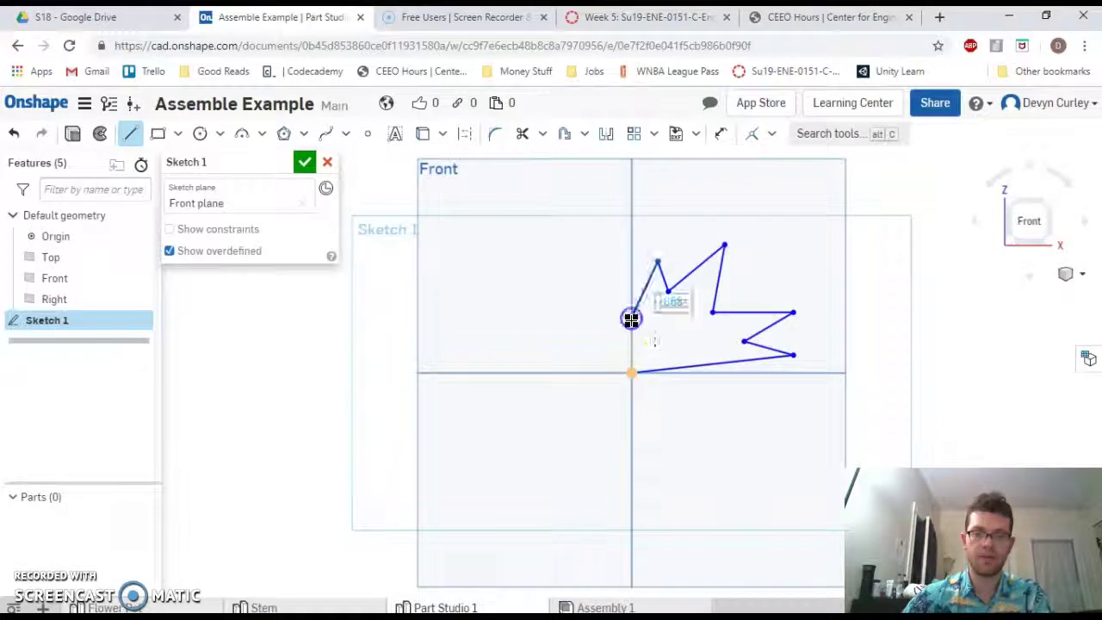
left_click(634, 373)
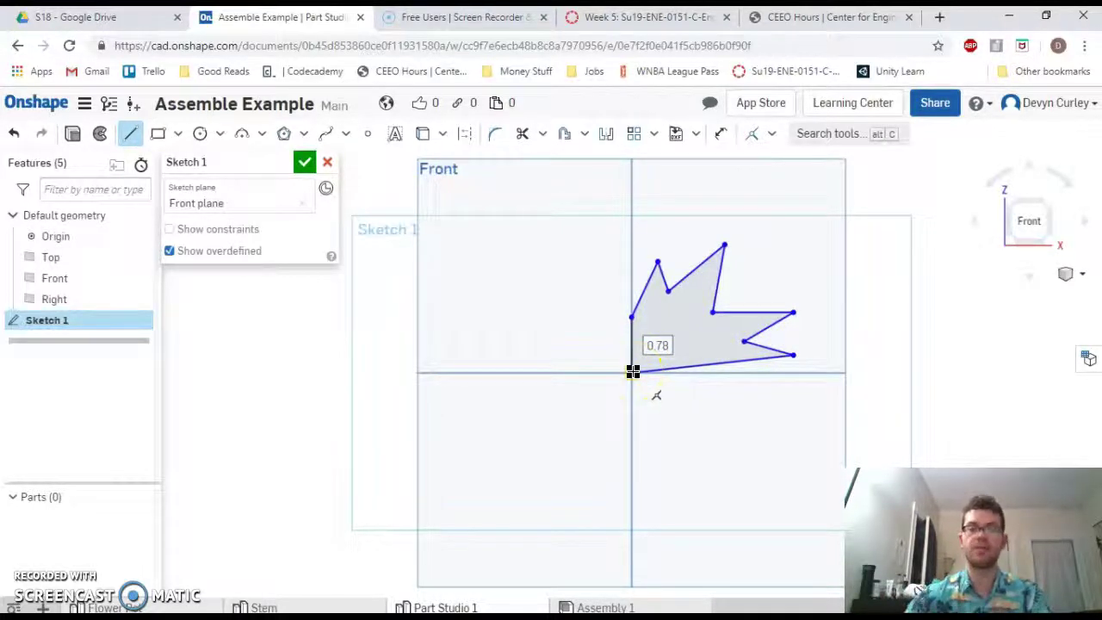
left_click_drag(635, 318, 630, 317)
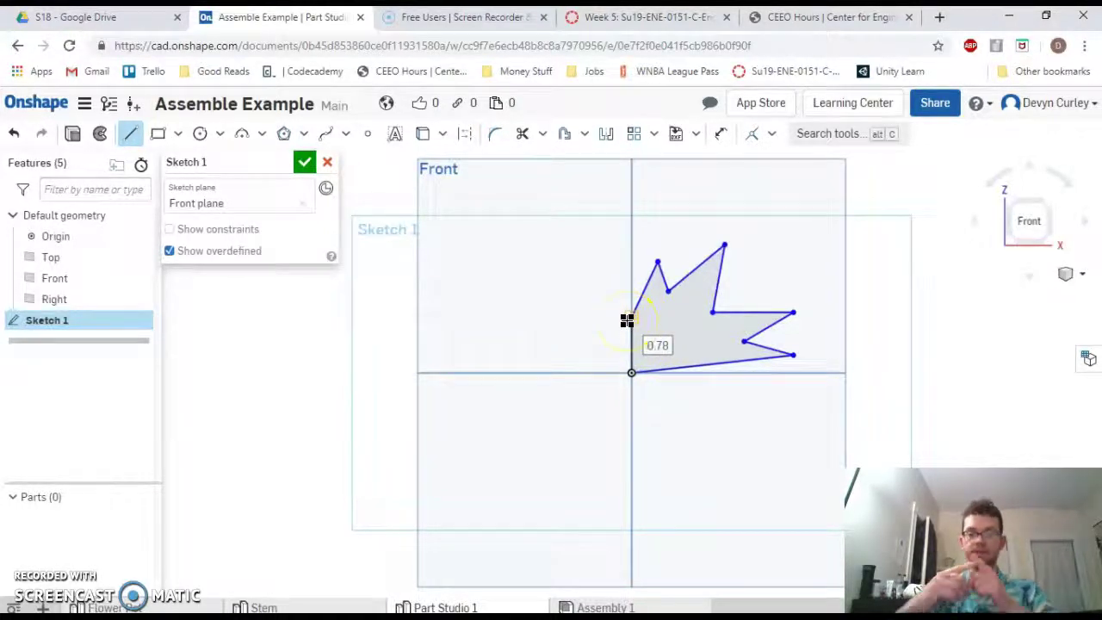
Revolve Sketch 1 a full turn about its vertical edge to form Part 1.
left_click(101, 138)
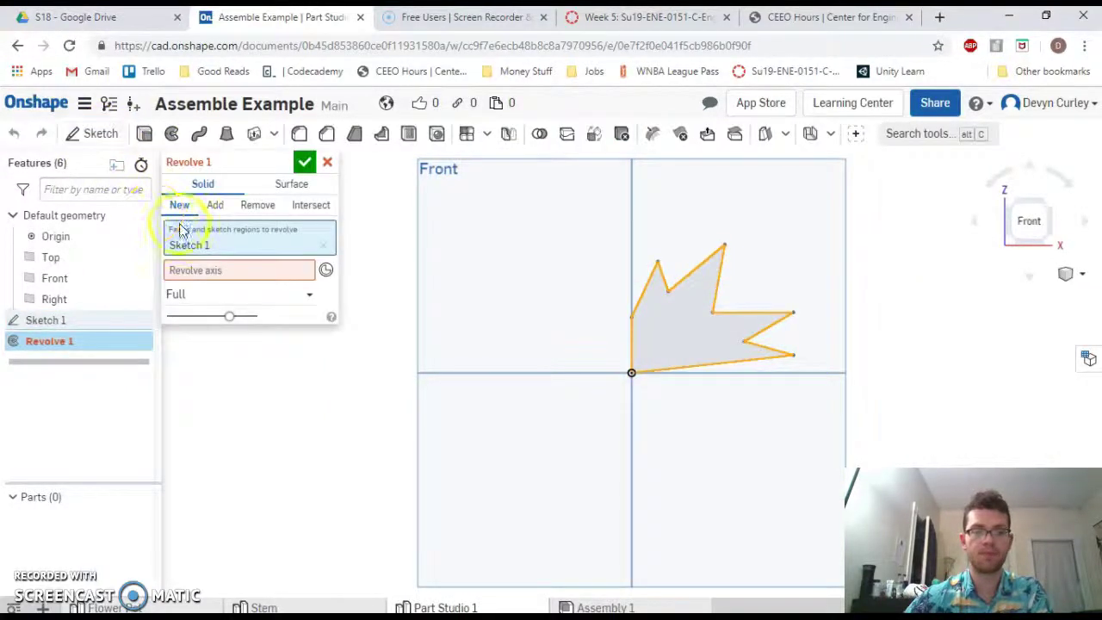
left_click(226, 272)
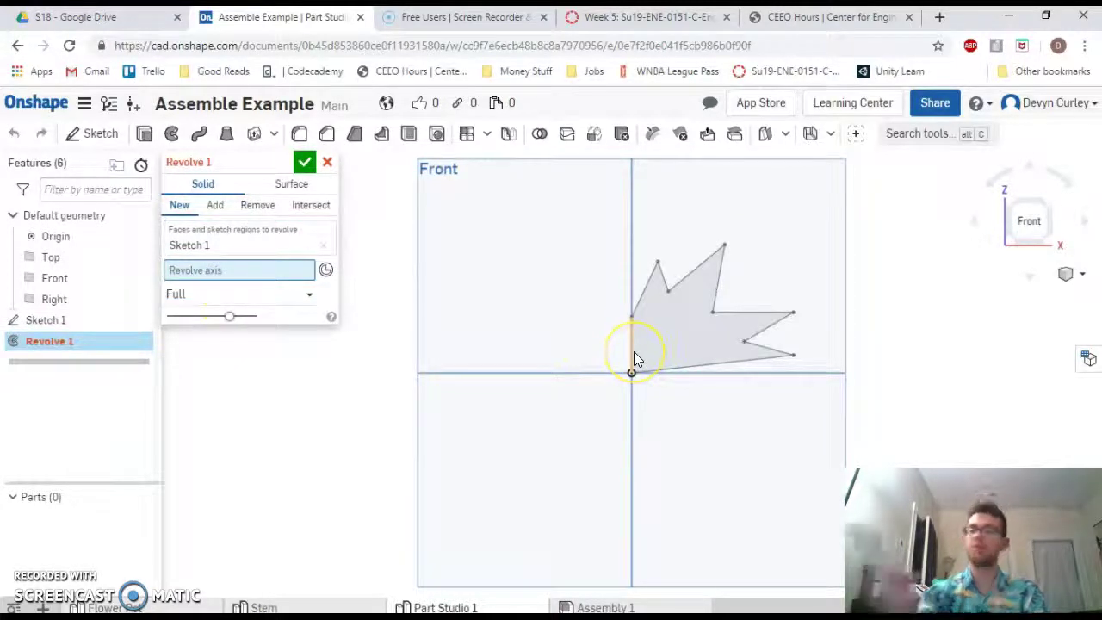
left_click(634, 352)
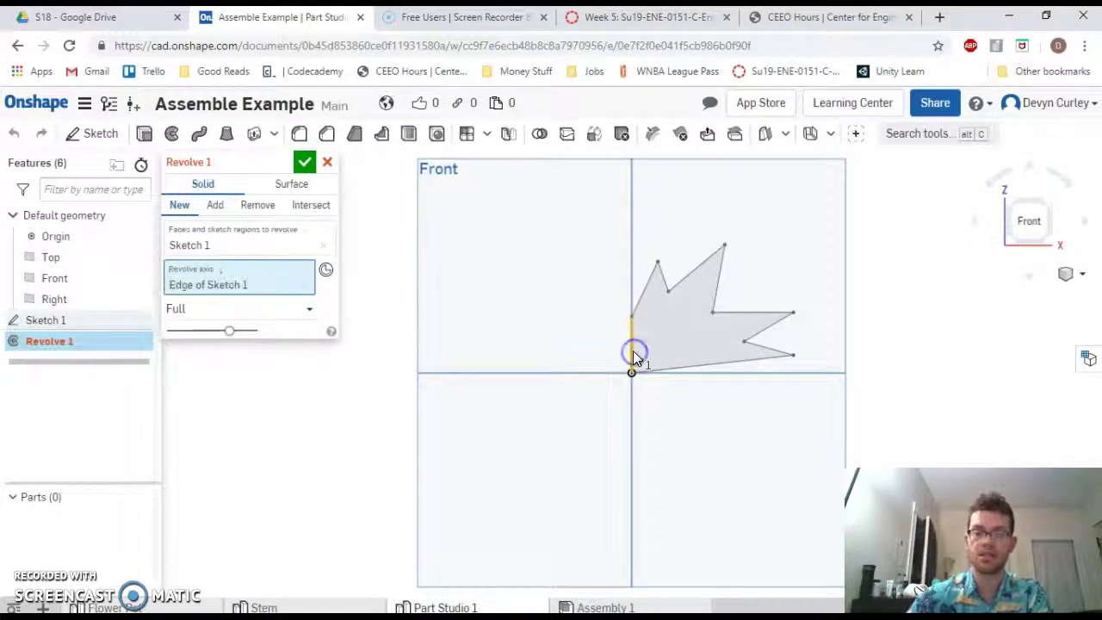
mouse_move(750, 283)
right_mouse_down()
mouse_move(725, 310)
mouse_move(732, 298)
right_mouse_up()
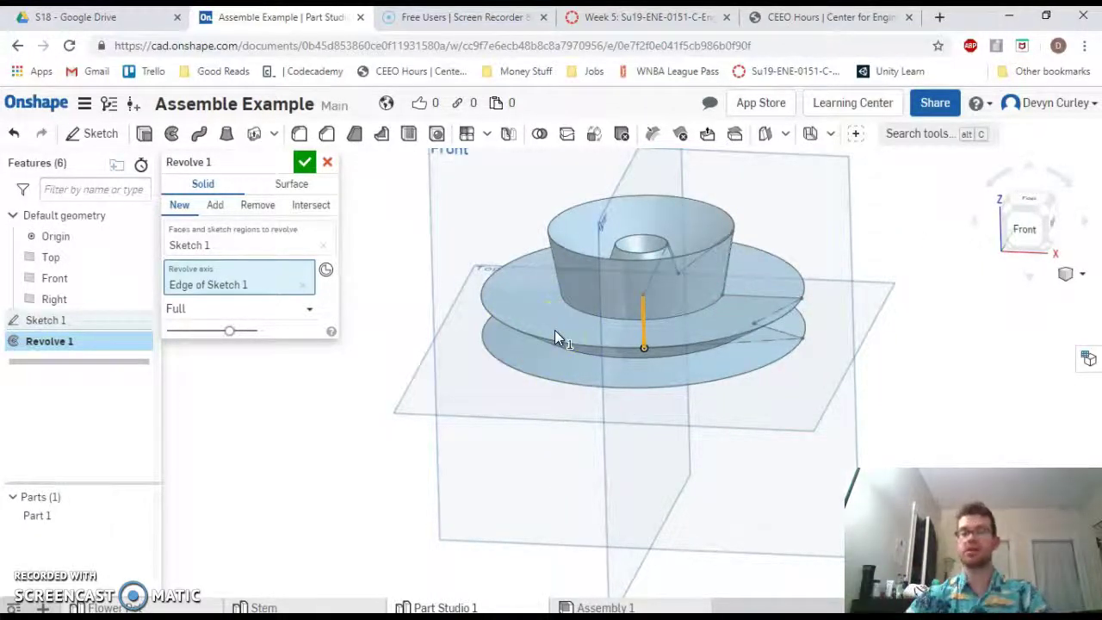
left_click(303, 163)
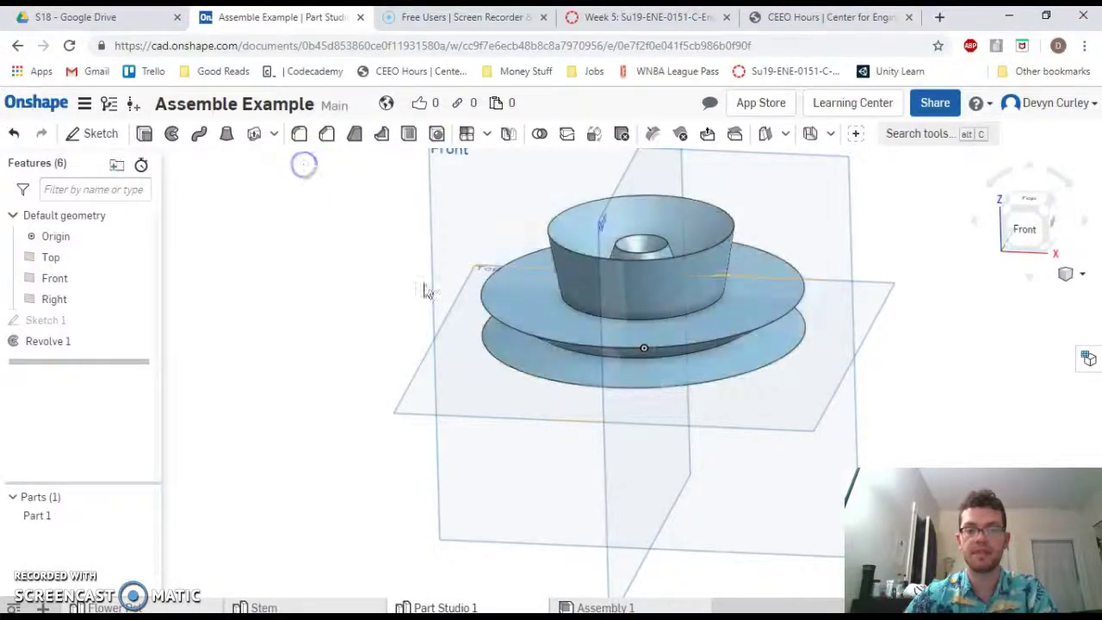
right_click_drag(729, 290, 728, 258)
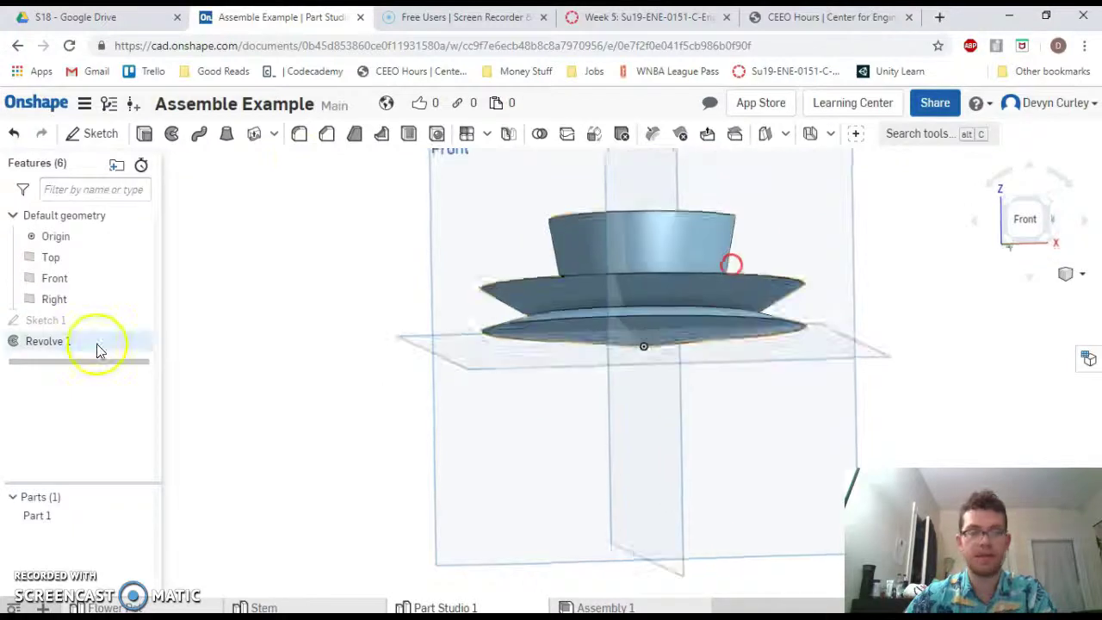
Reopen Sketch 1, dimension its bottom edge at 2.281 in, and accept the sketch.
double_click(43, 322)
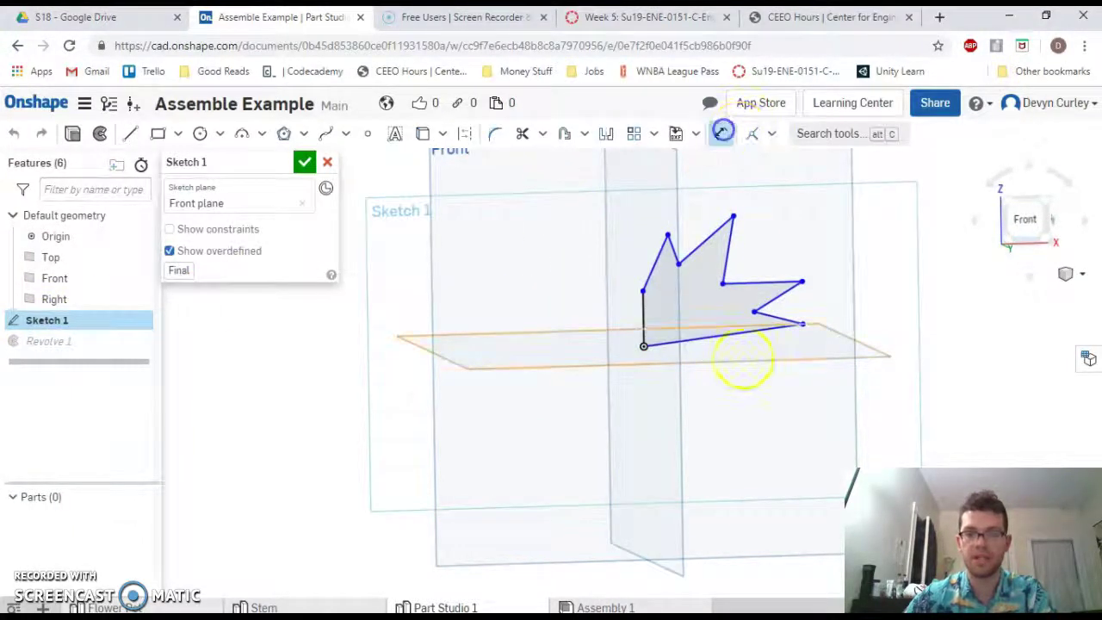
left_click(727, 338)
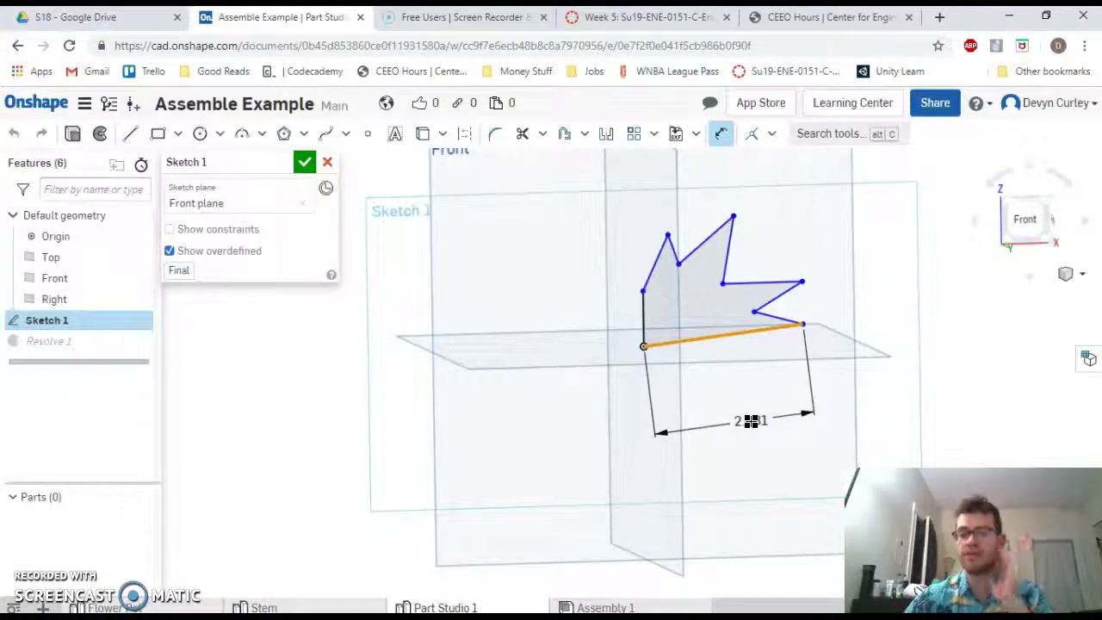
right_click(751, 422)
left_click(698, 436)
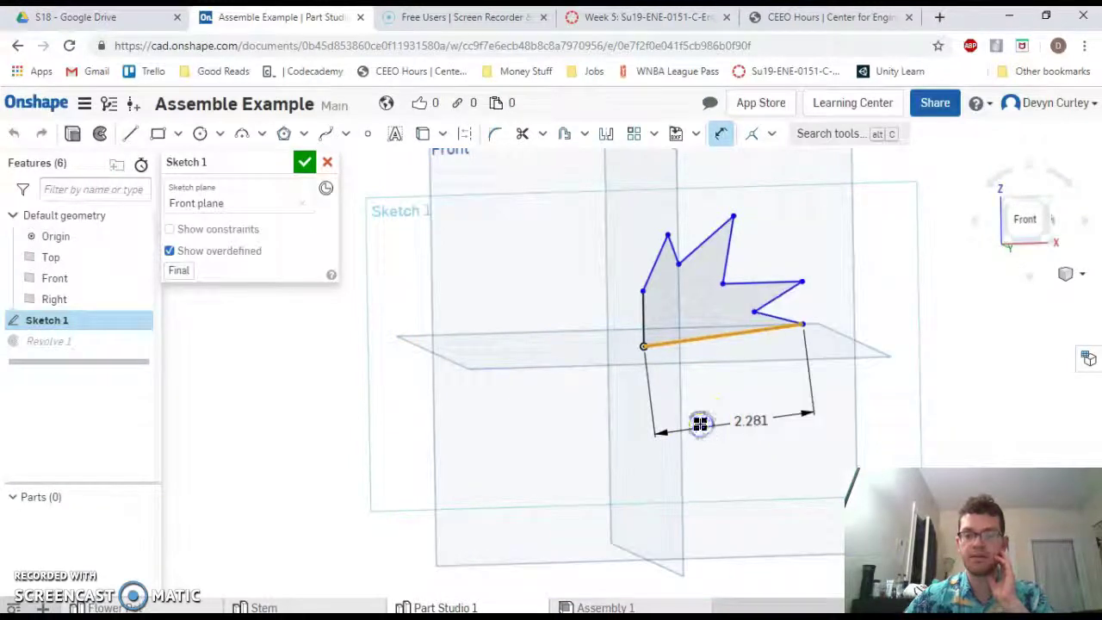
left_click(751, 383)
left_click(746, 408)
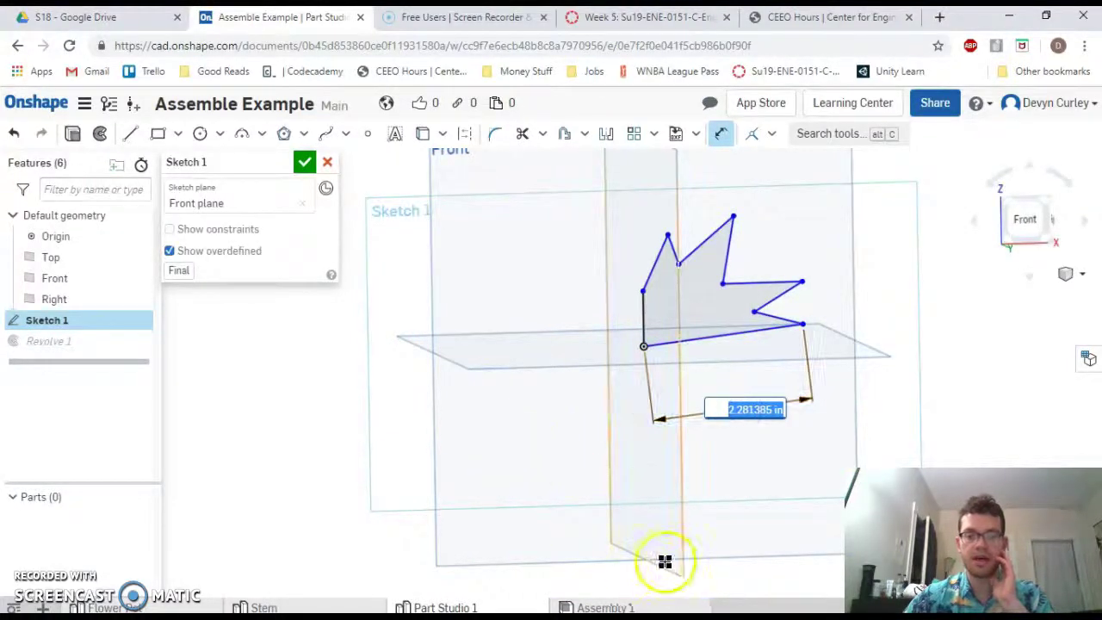
left_click(304, 162)
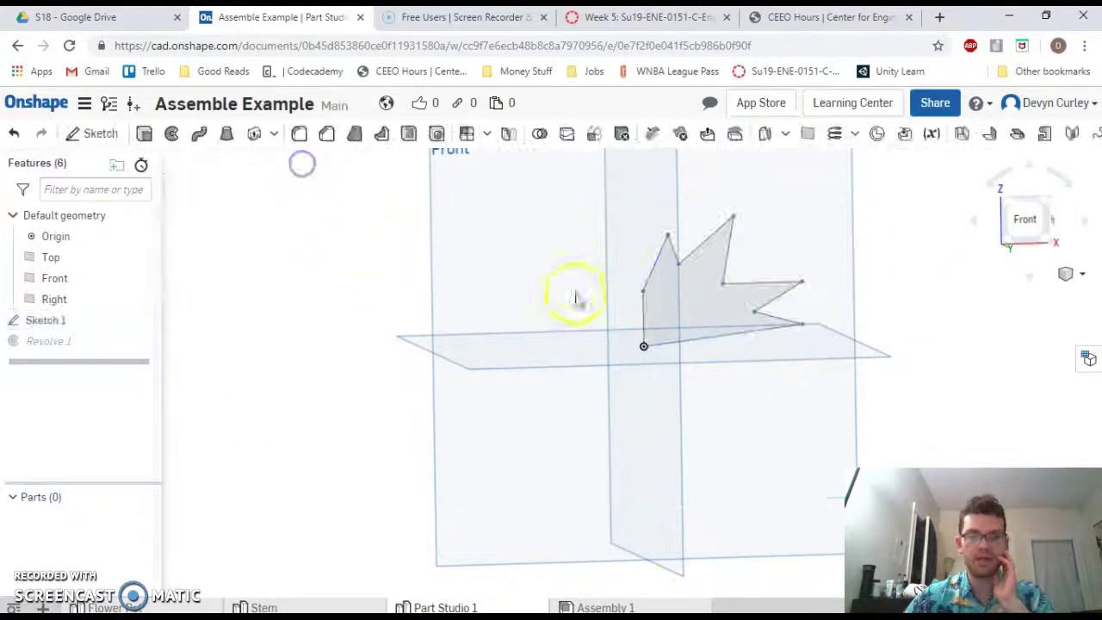
Insert the Flower Pot and the Stem from the Part Studios into Assembly 1 as Part 1 <1> and <2>.
left_click(649, 601)
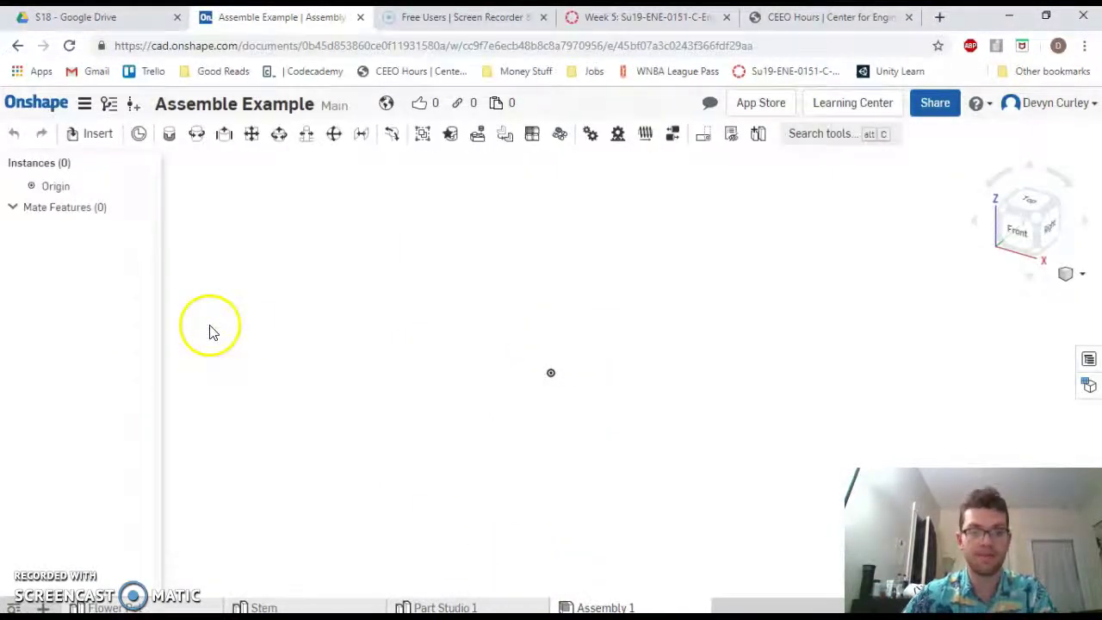
left_click(82, 134)
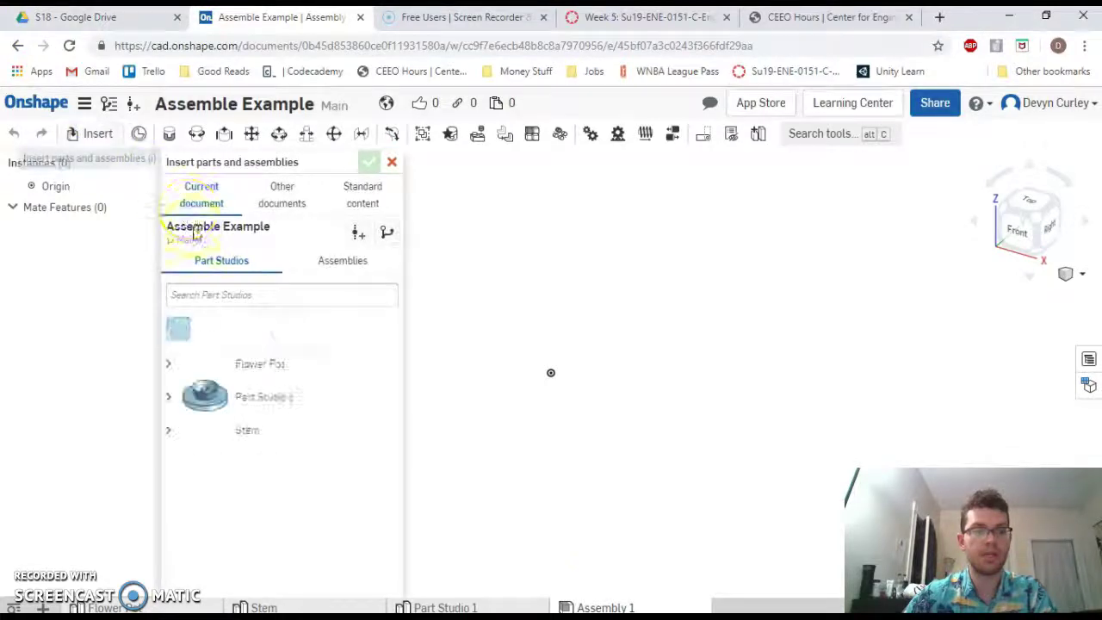
left_click(312, 362)
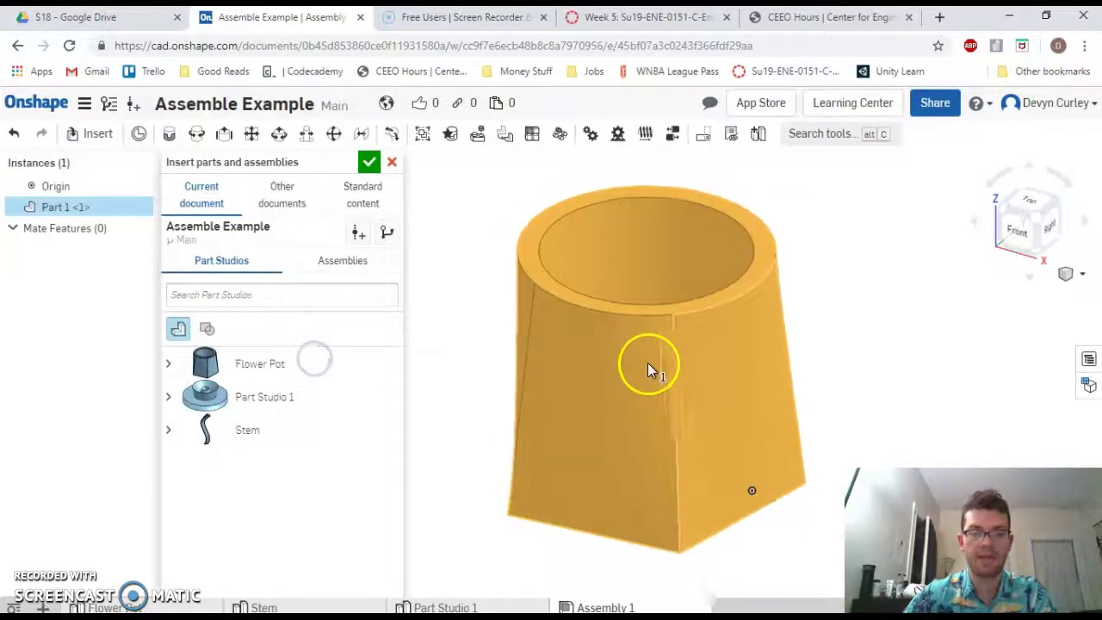
left_click(636, 380)
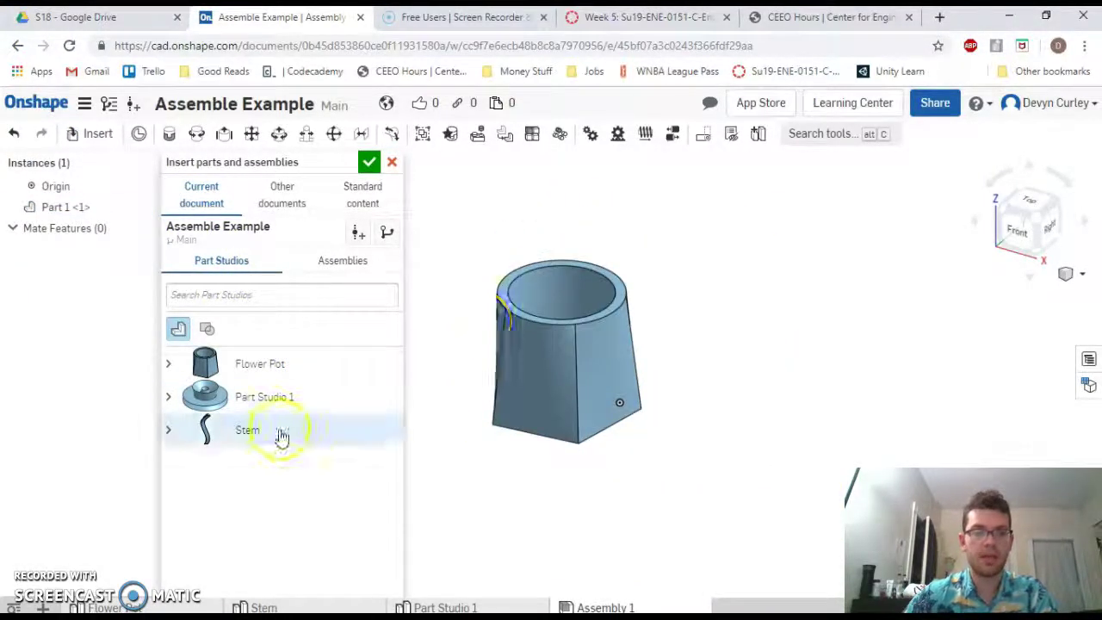
left_click(277, 433)
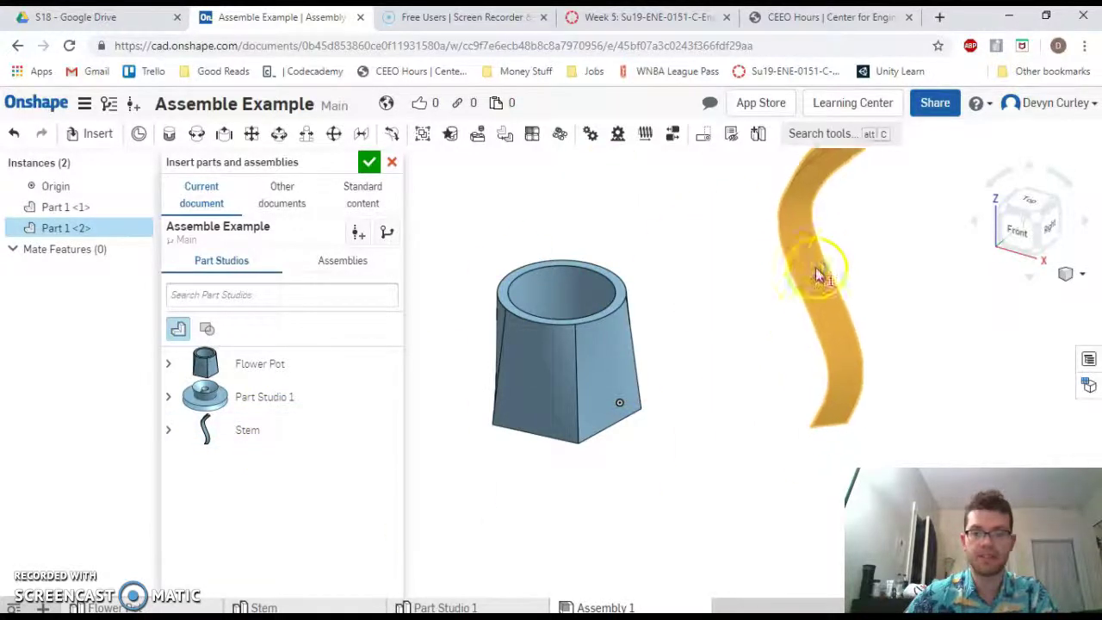
left_click(816, 270)
right_click_drag(758, 380, 726, 313)
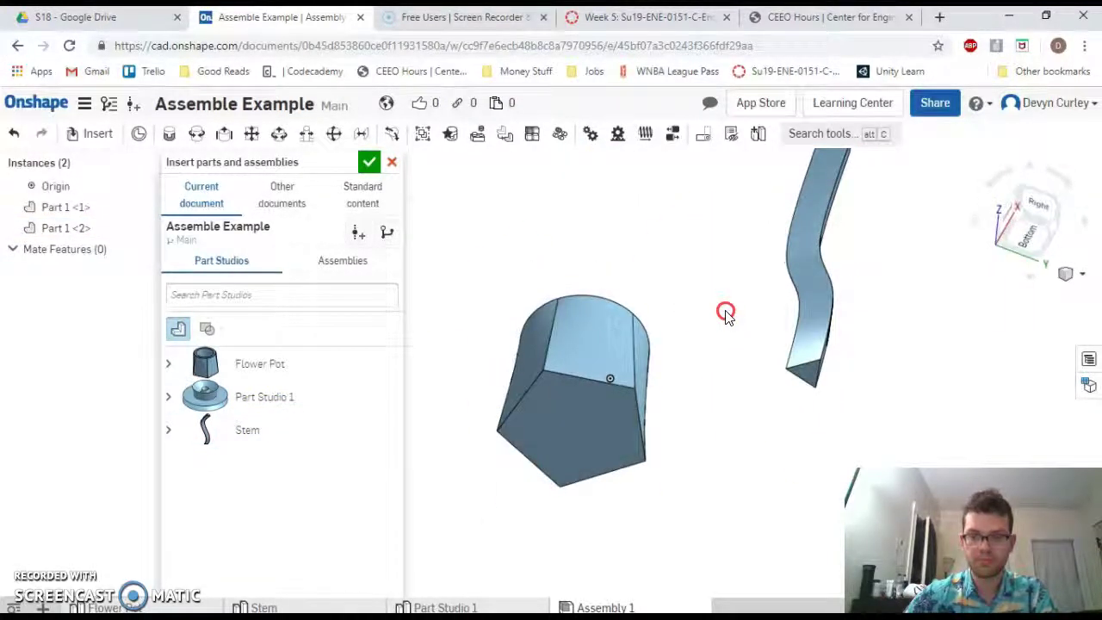
right_click_drag(893, 387, 887, 370)
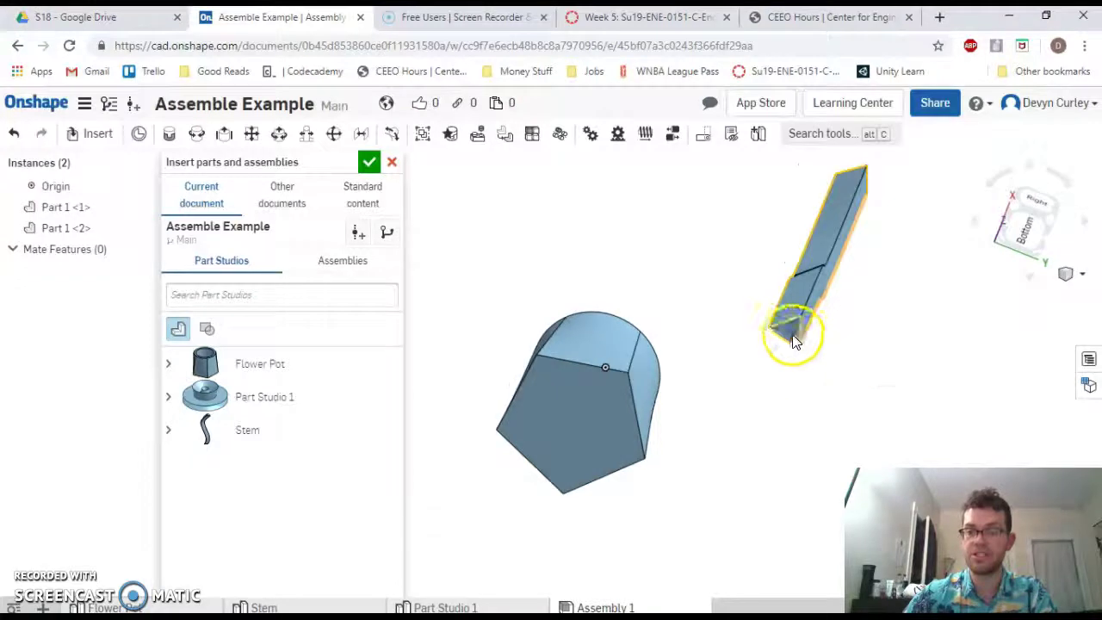
left_click(368, 162)
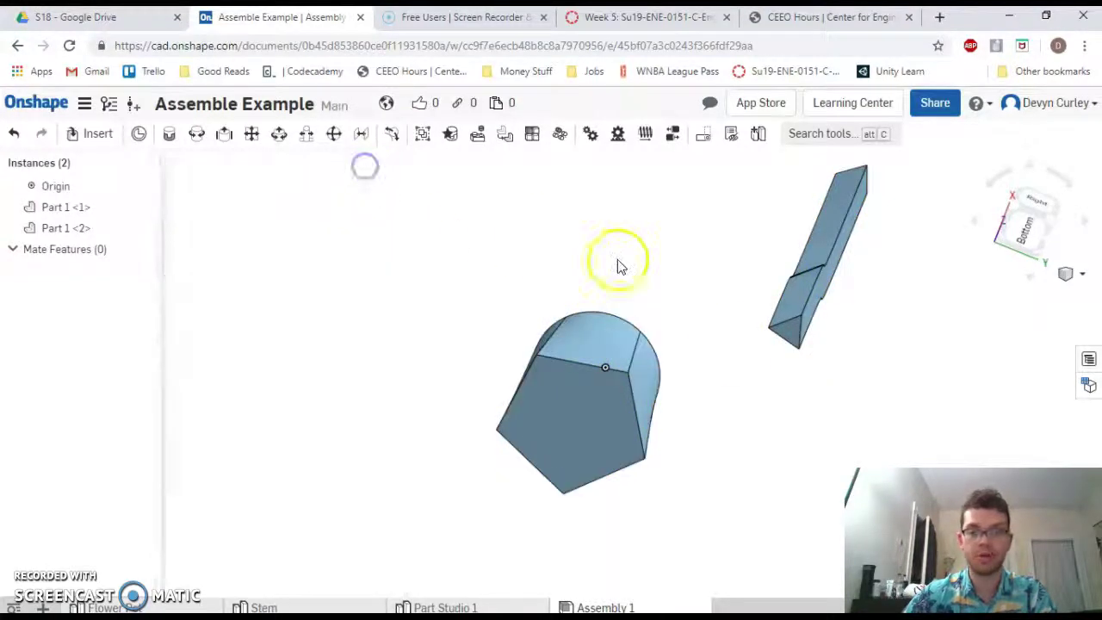
Start a Fastened mate and pick the connector on the stem's triangular end face.
left_click(173, 140)
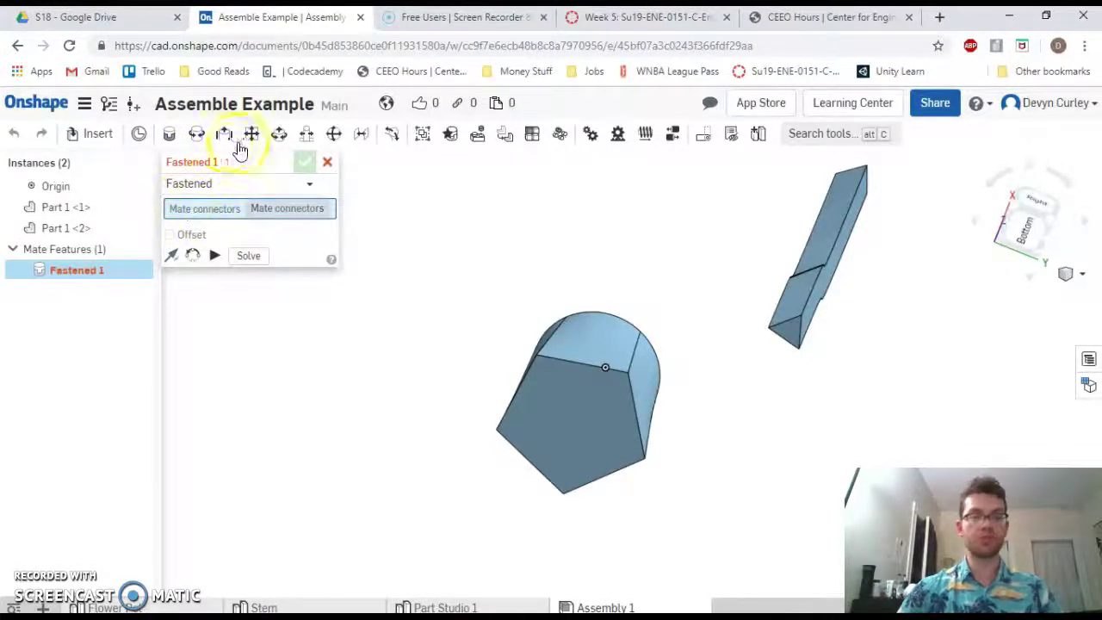
left_click(248, 213)
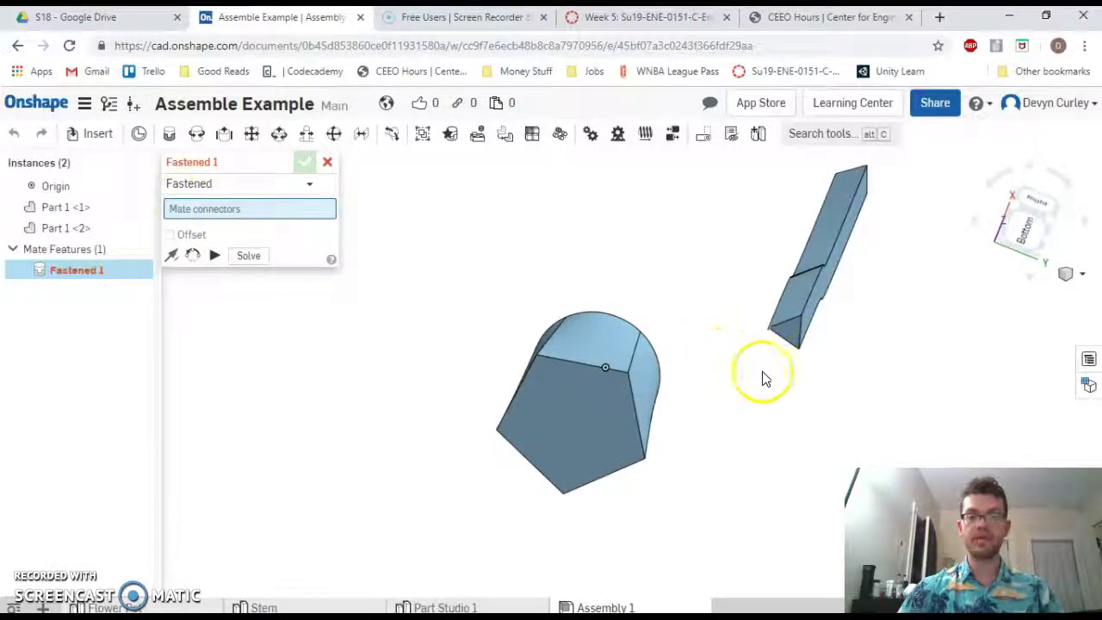
scroll(789, 345, "up", 5)
middle_click_drag(787, 345, 526, 259)
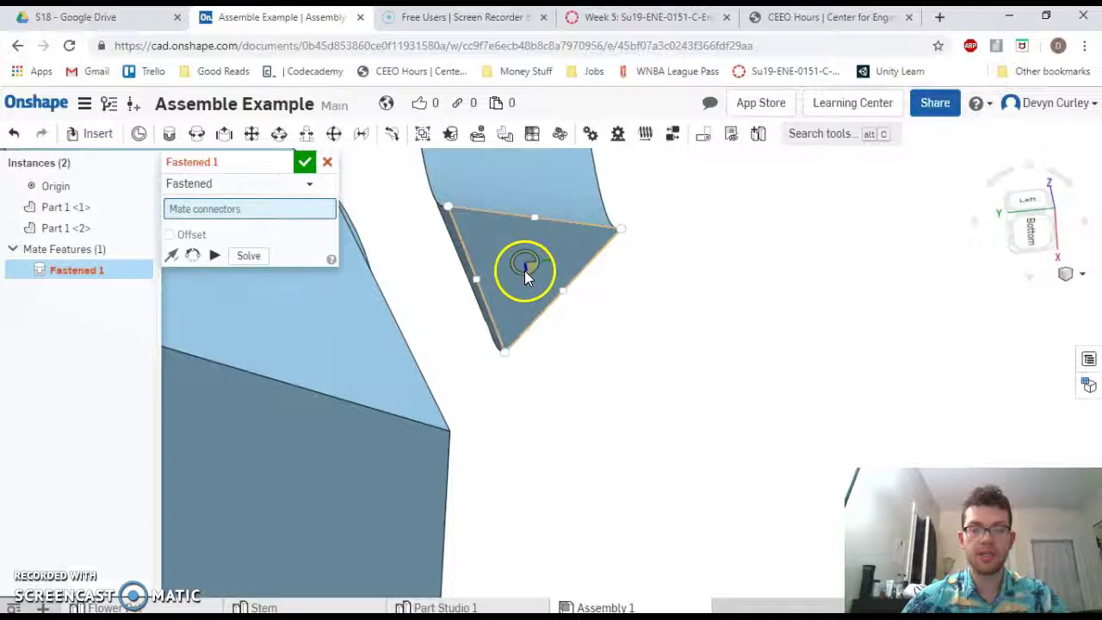
left_click(526, 272)
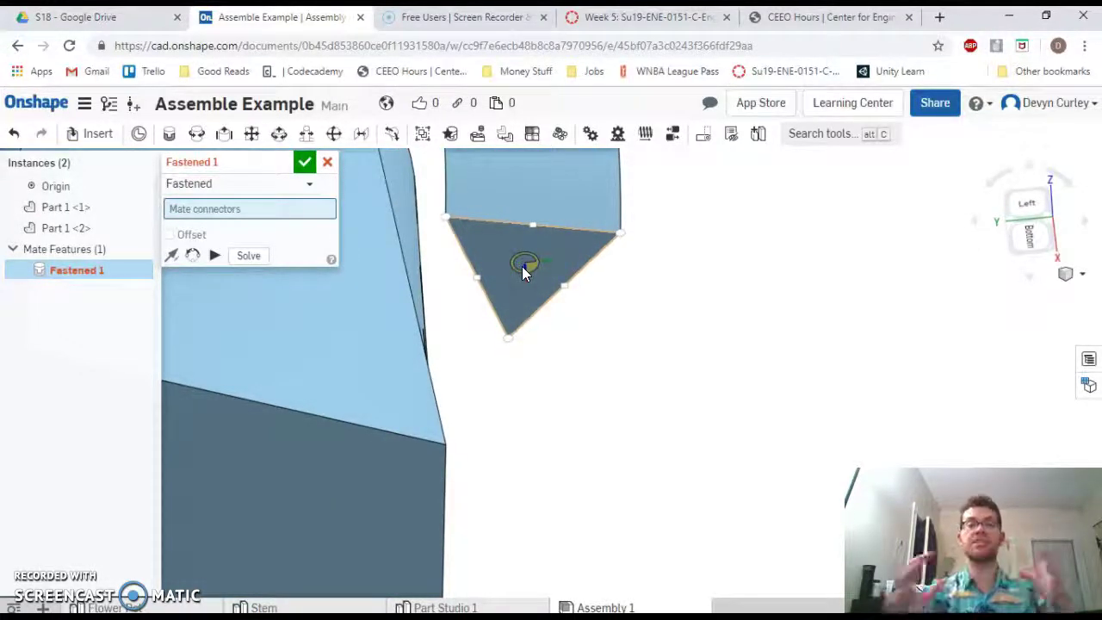
left_click(524, 267)
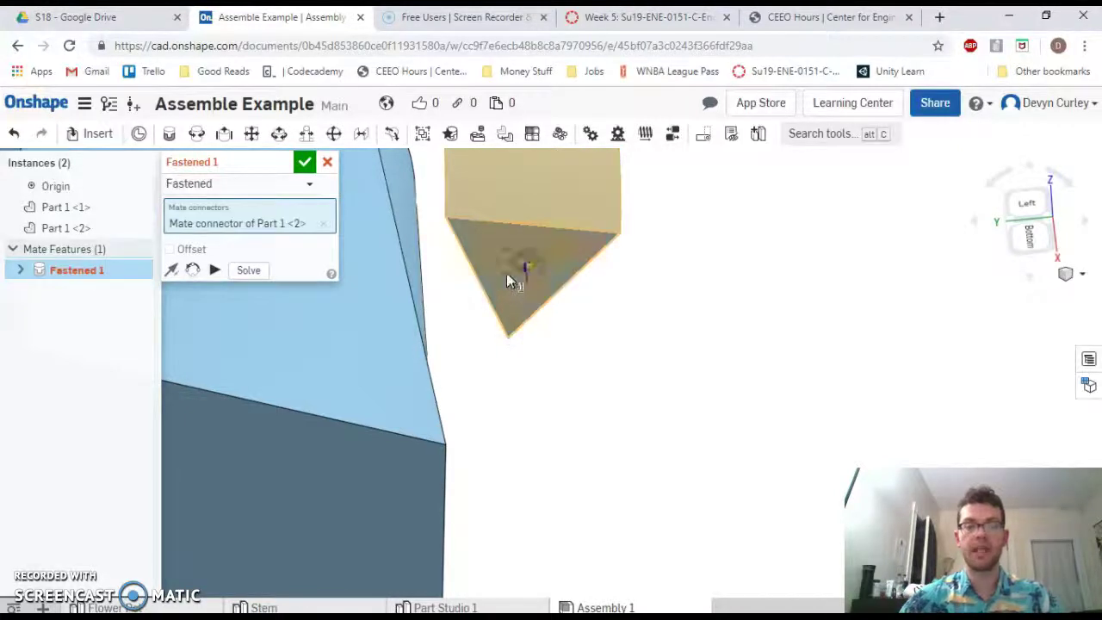
Pick the flower pot's centre connector so the stem base is fastened into it as Fastened 1.
scroll(495, 271, "down", 5)
right_click_drag(472, 252, 470, 334)
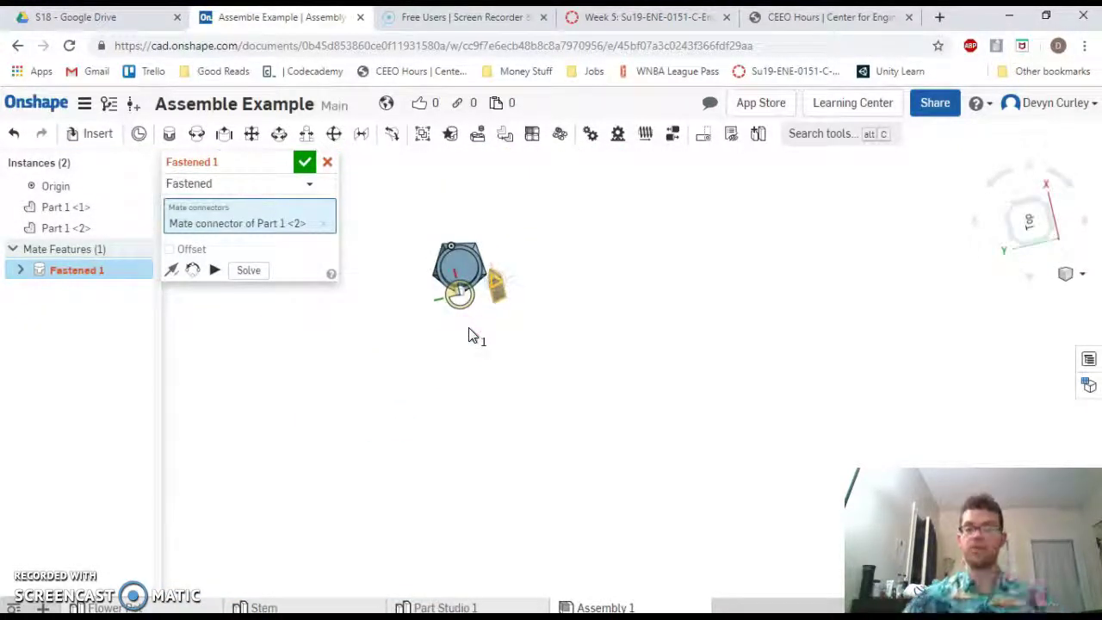
scroll(444, 297, "up", 10)
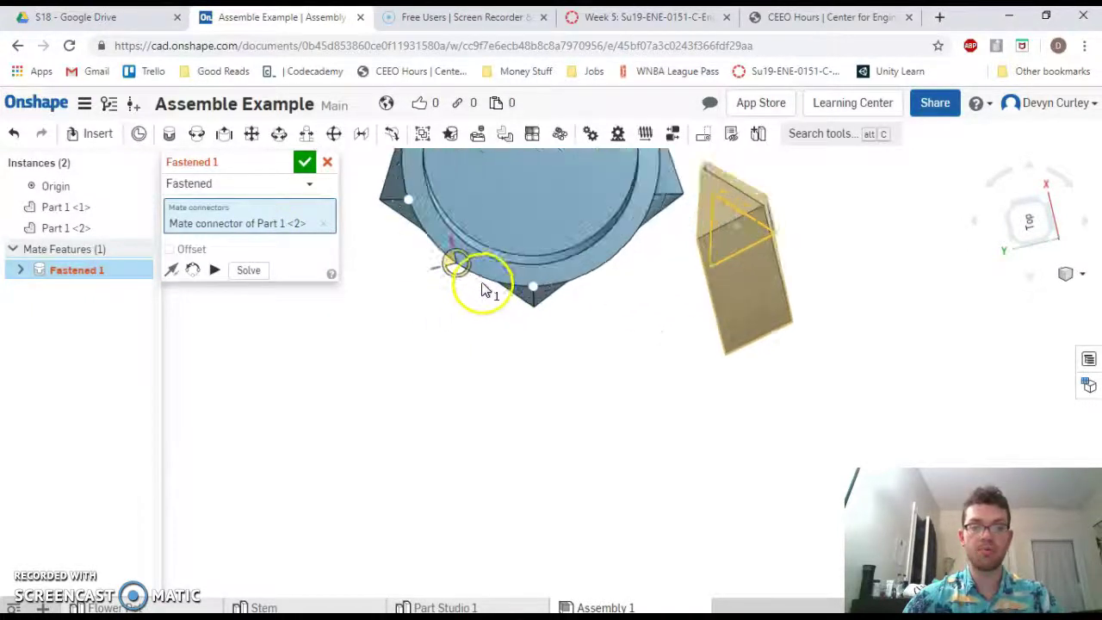
right_click_drag(544, 226, 550, 189)
scroll(549, 188, "down", 10)
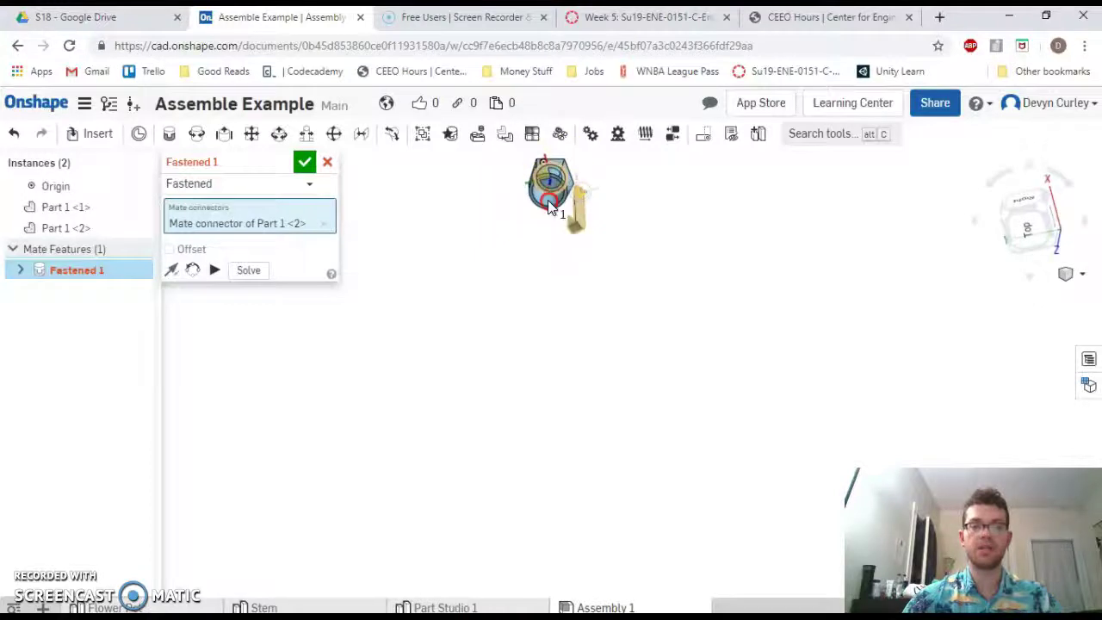
middle_click_drag(560, 207, 520, 282)
scroll(518, 274, "up", 10)
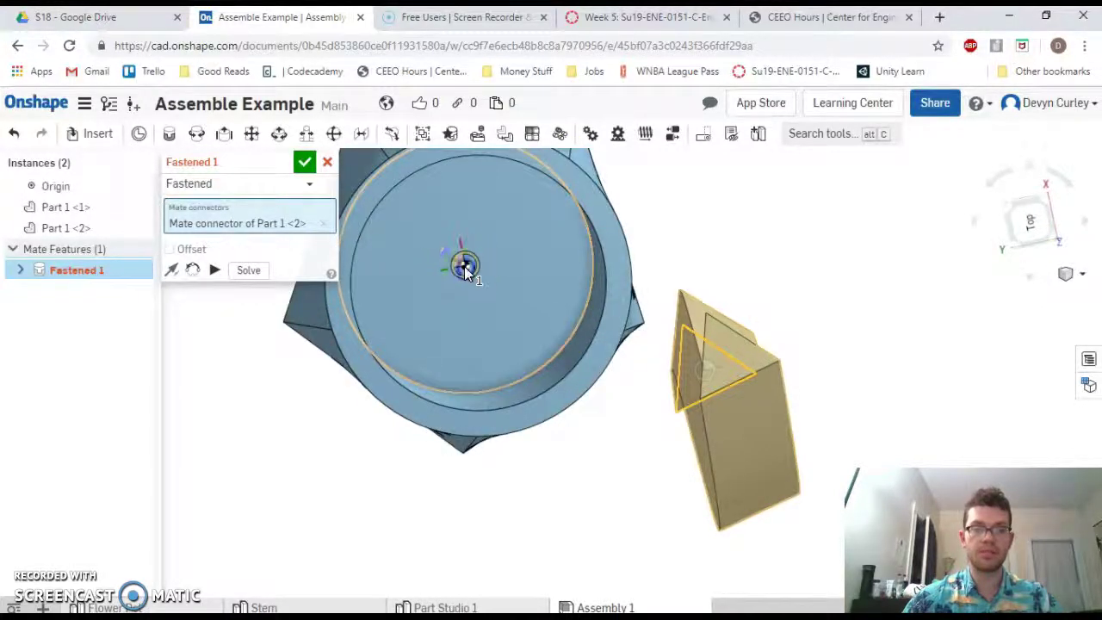
left_click(465, 270)
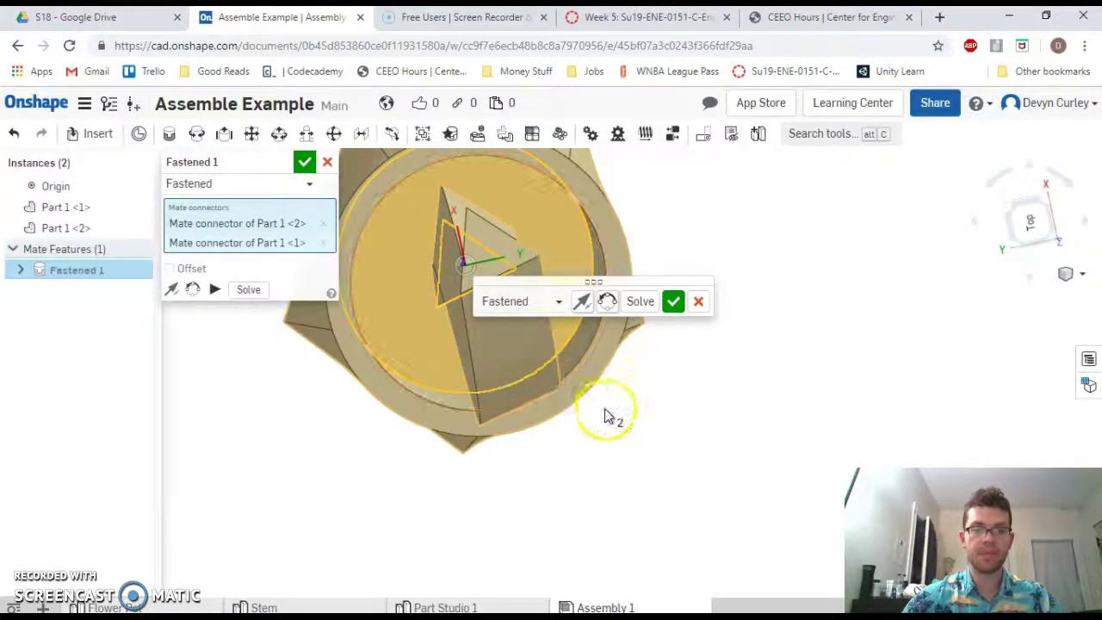
right_click_drag(610, 413, 609, 323)
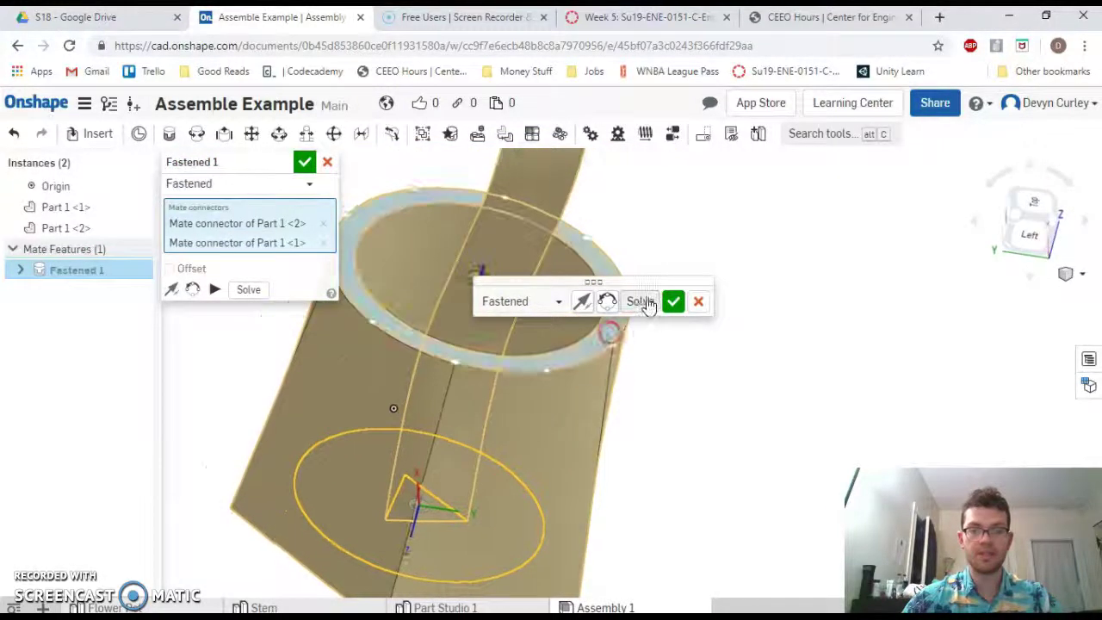
left_click(694, 303)
right_click_drag(684, 301, 713, 293)
scroll(696, 305, "down", 5)
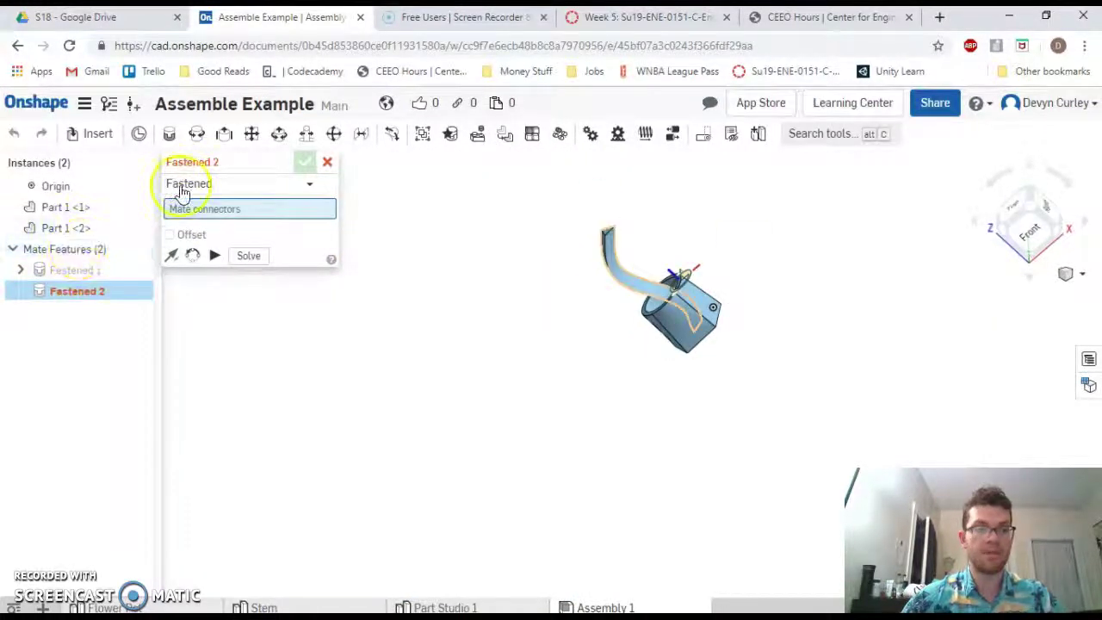
Insert the flower top from Part Studio 1 and drag it aside from the pot.
left_click(97, 142)
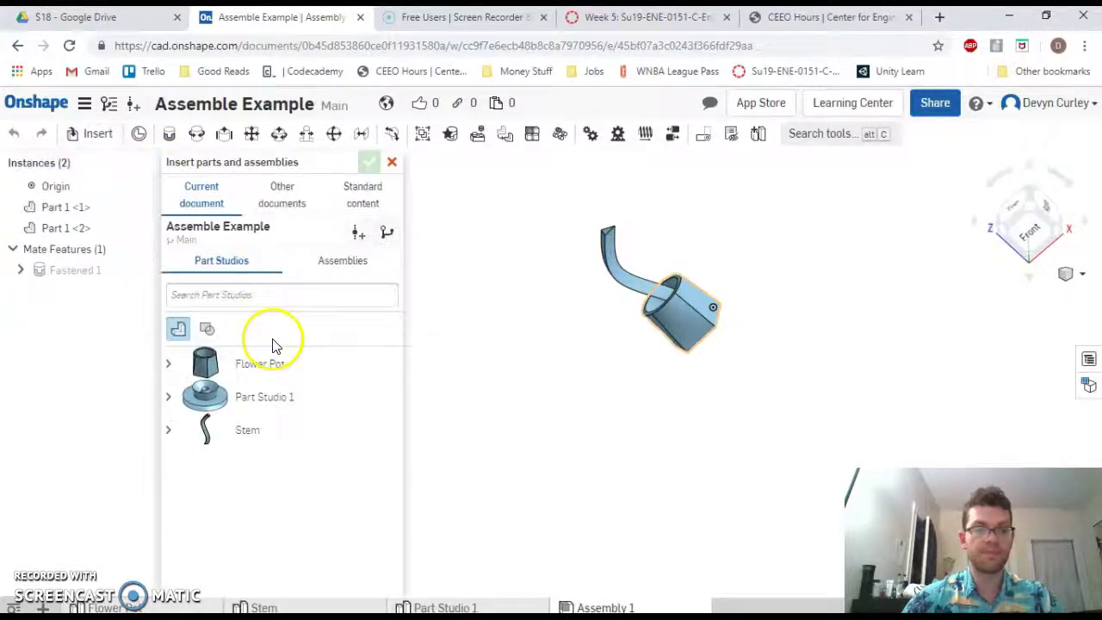
left_click(285, 414)
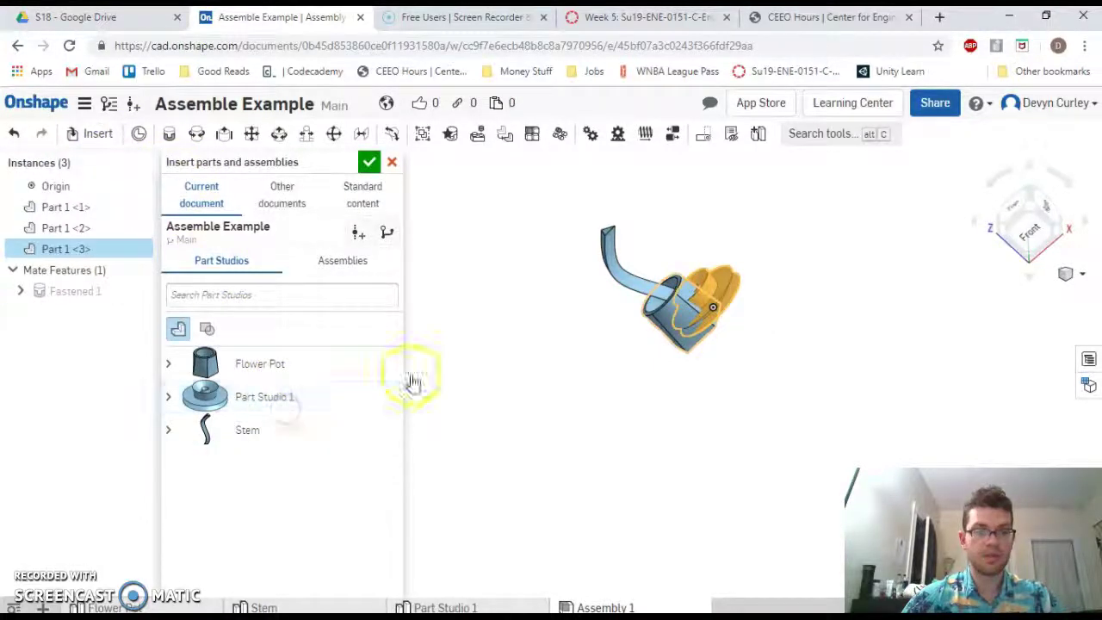
left_click(744, 295)
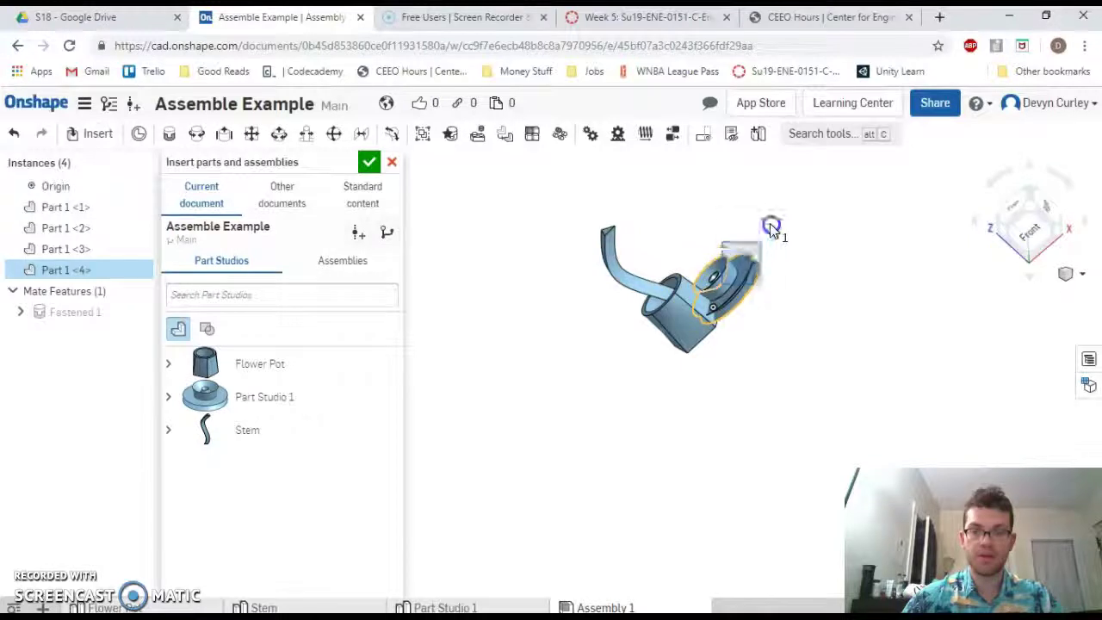
right_click_drag(772, 226, 792, 297)
left_click_drag(726, 288, 643, 273)
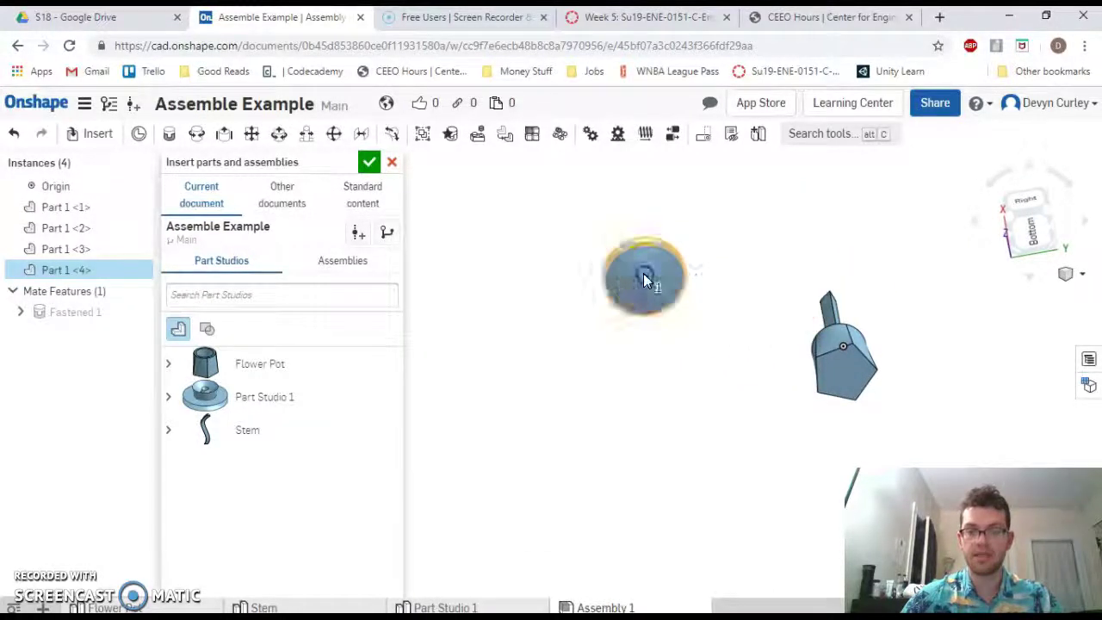
Start a new Fastened mate and pick the flower top's centre connector.
left_click(169, 134)
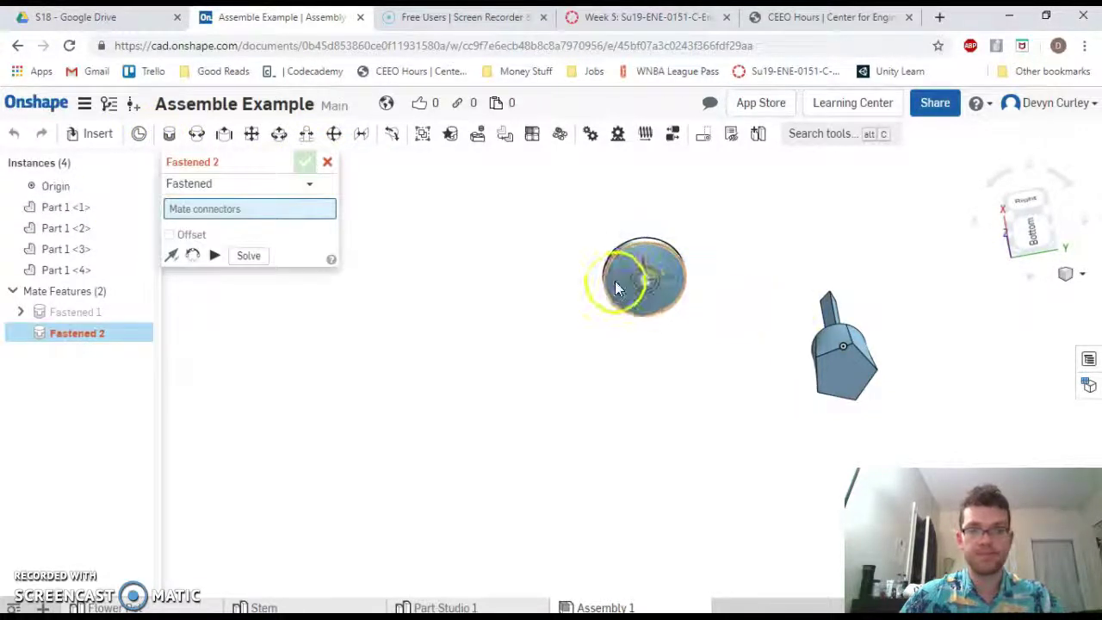
scroll(673, 283, "up", 3)
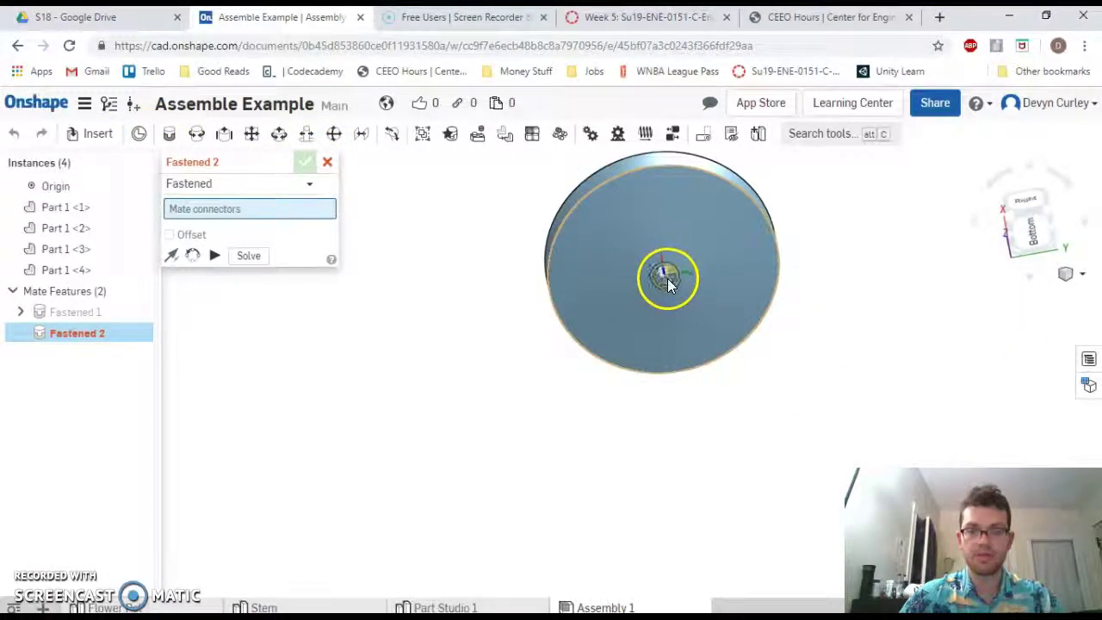
left_click(667, 278)
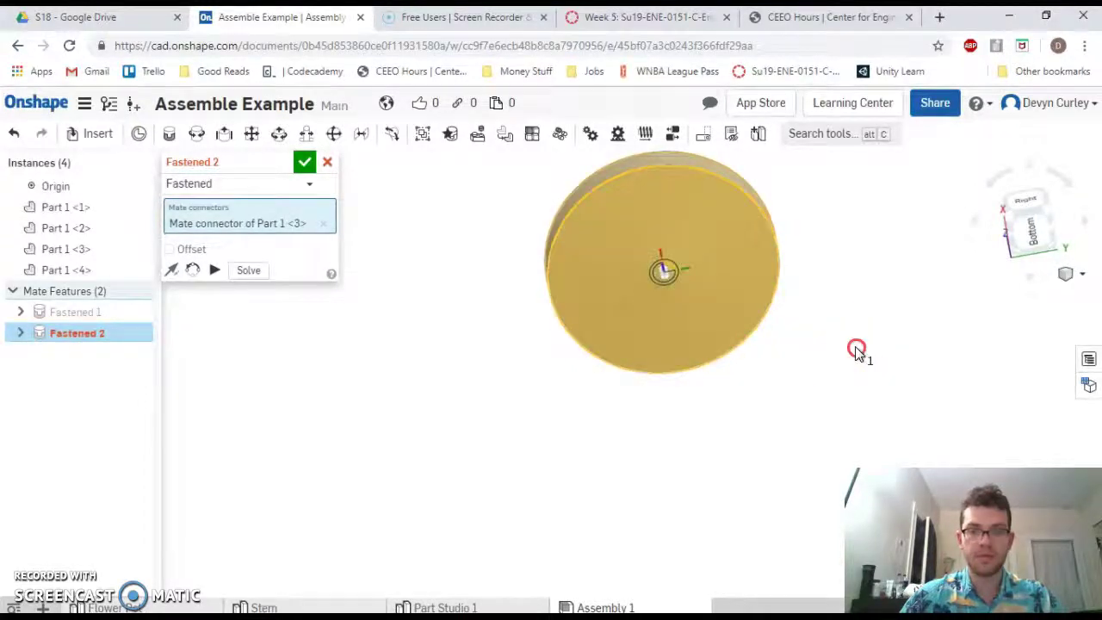
right_click_drag(857, 352, 905, 278)
scroll(890, 246, "down", 5)
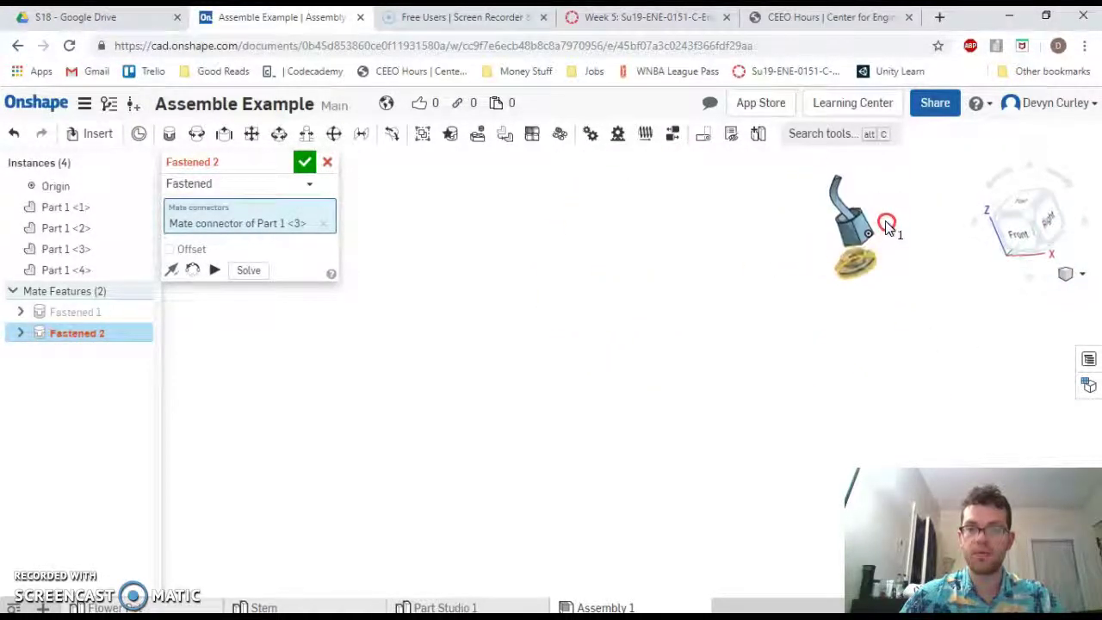
scroll(851, 184, "up", 6)
Pick the stem tip's connector and confirm Fastened 2, seating the flower top on the stem.
right_click_drag(856, 197, 762, 191)
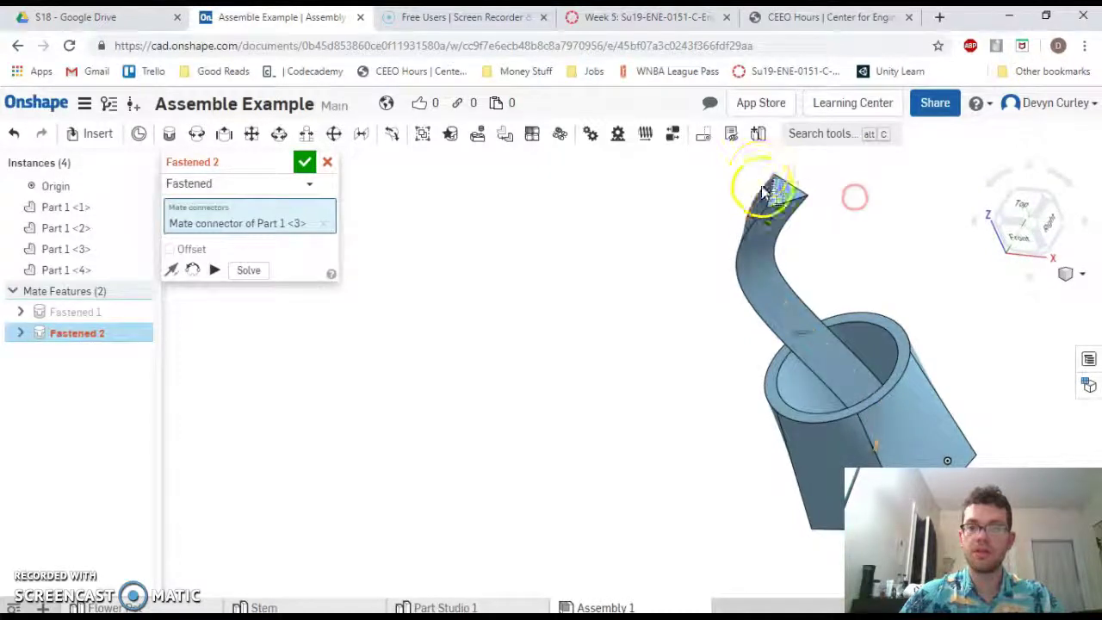
scroll(784, 193, "up", 5)
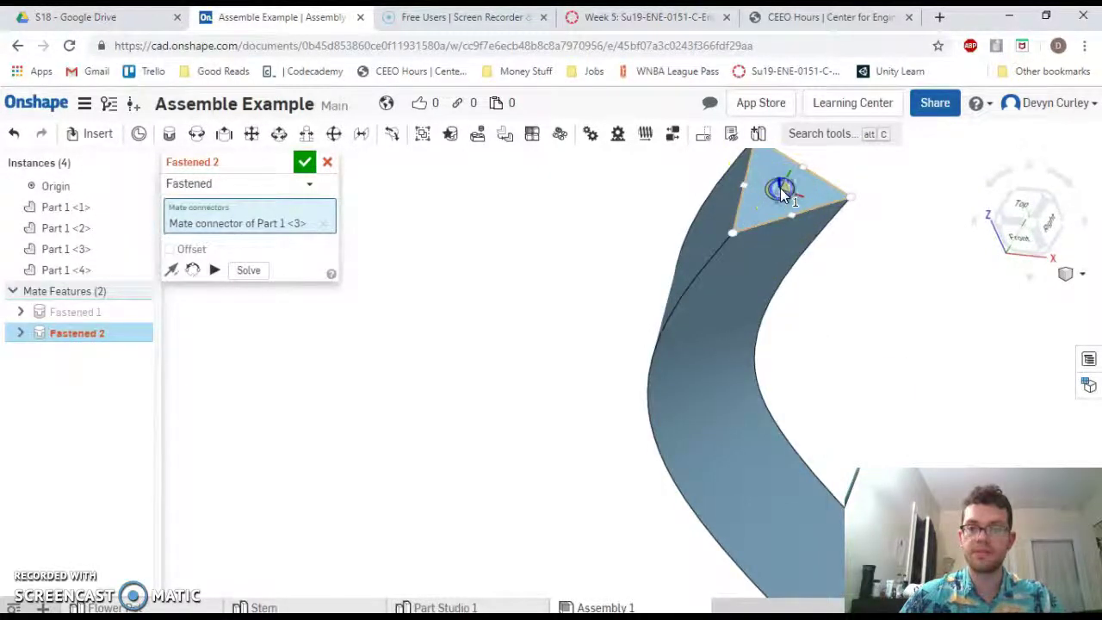
left_click(781, 188)
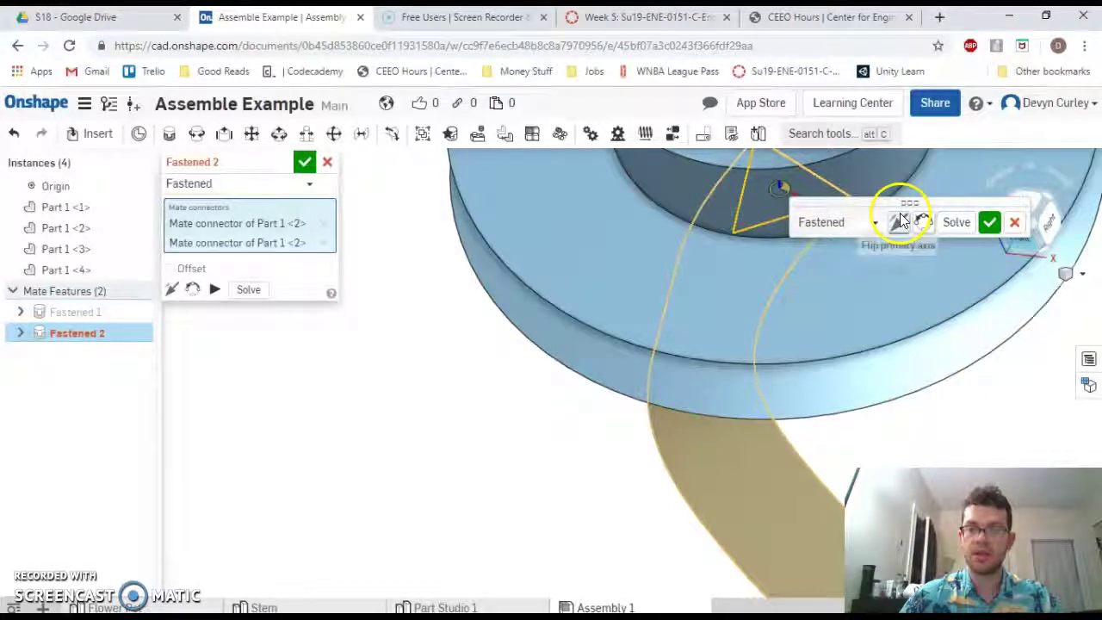
left_click(840, 221)
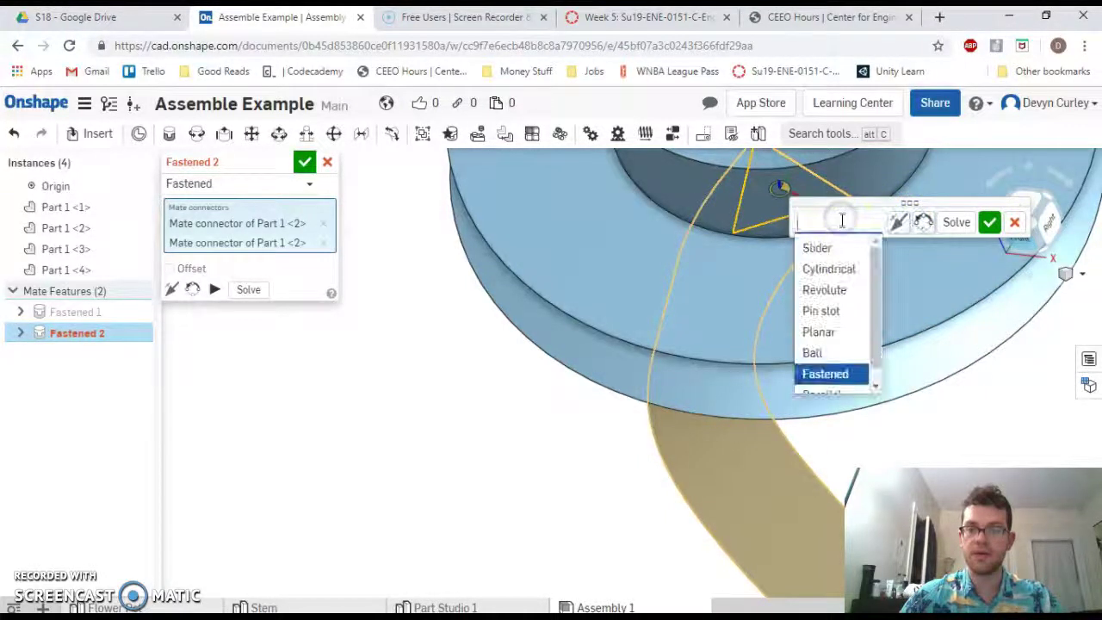
left_click(990, 223)
scroll(918, 287, "down", 8)
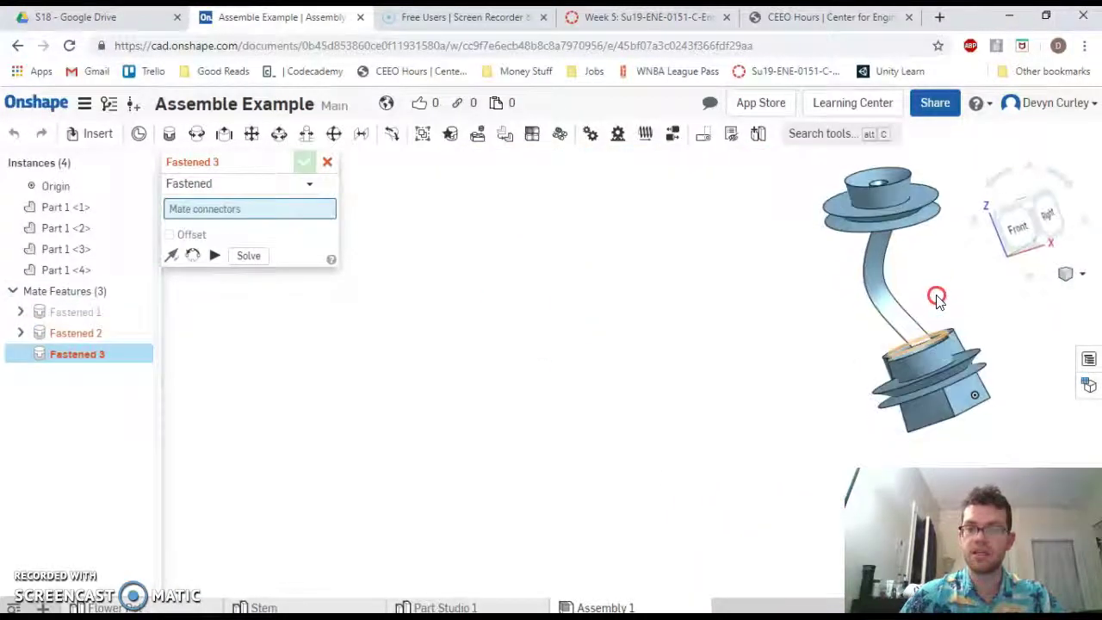
right_click_drag(939, 297, 892, 286)
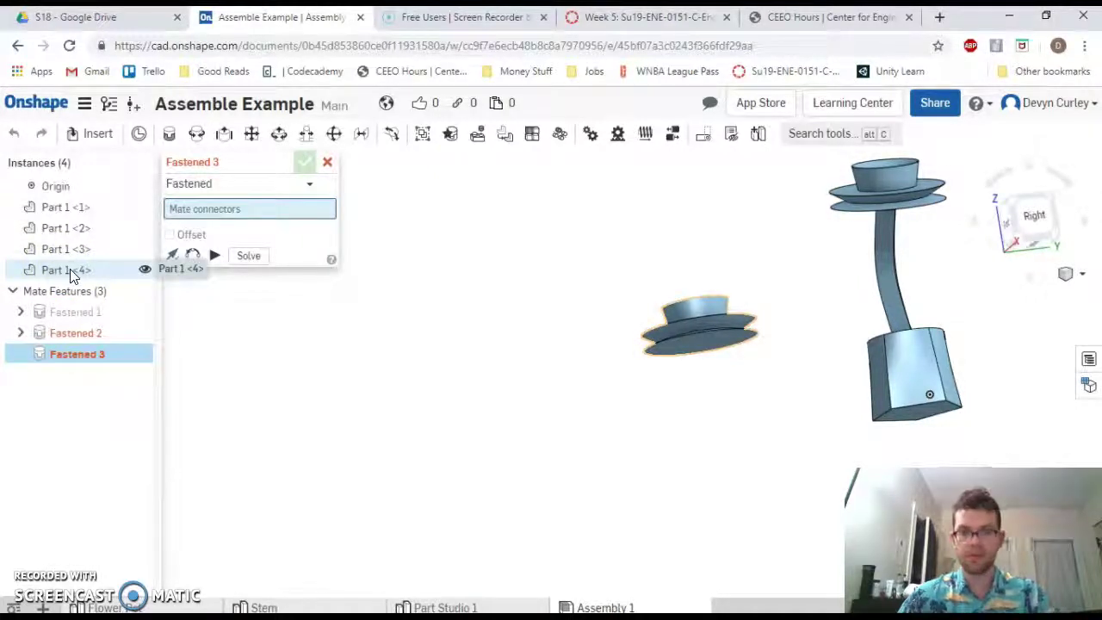
Open Part 1 <4> in Part Studio 1, return to Assembly 1, and zoom in on the stem-to-flower-top joint.
double_click(69, 274)
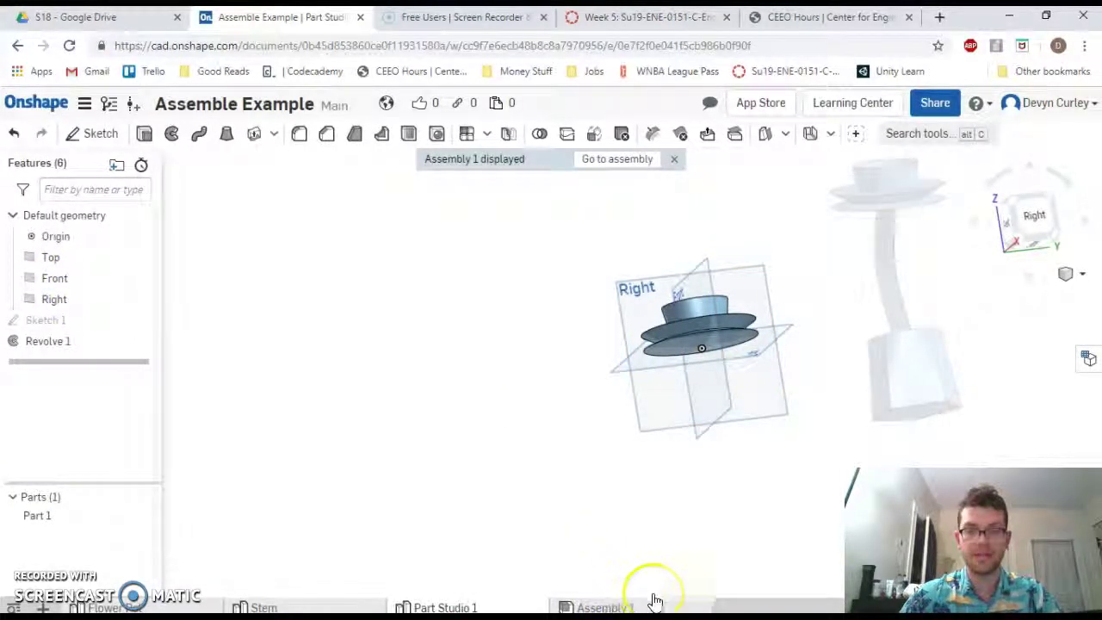
left_click(655, 600)
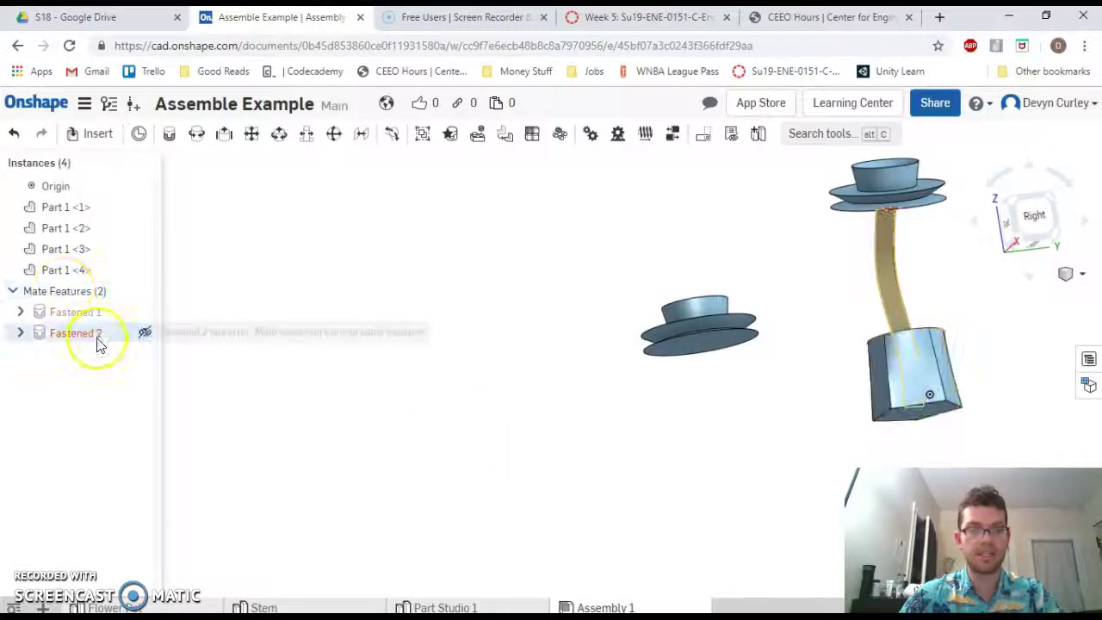
right_click_drag(942, 307, 904, 293)
scroll(915, 319, "down", 3)
scroll(927, 307, "up", 4)
scroll(861, 213, "up", 5)
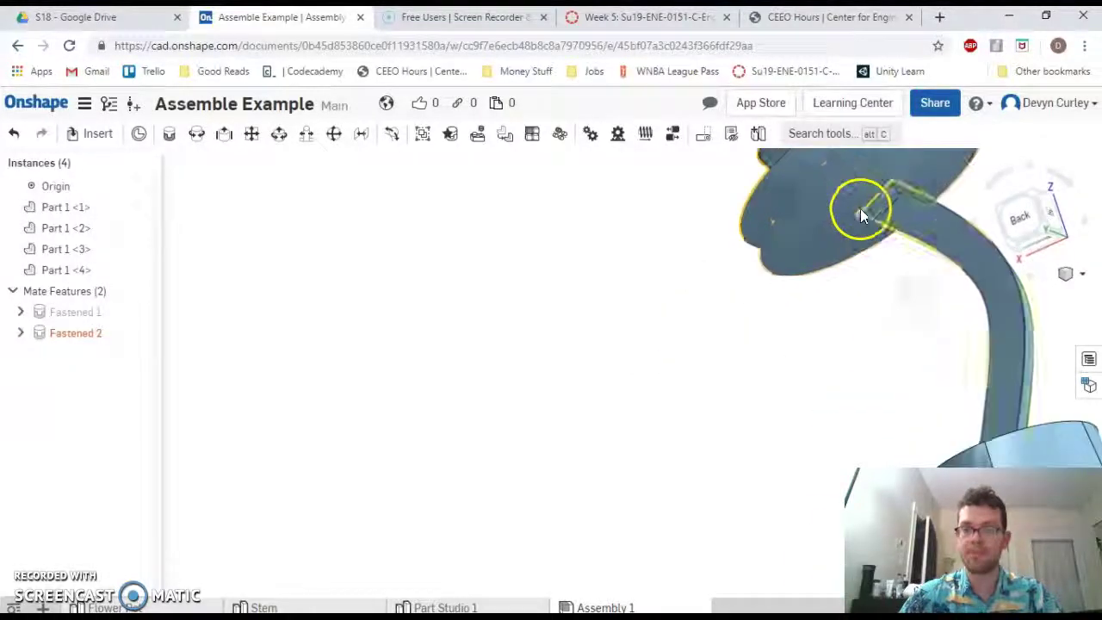
right_click_drag(860, 214, 910, 253)
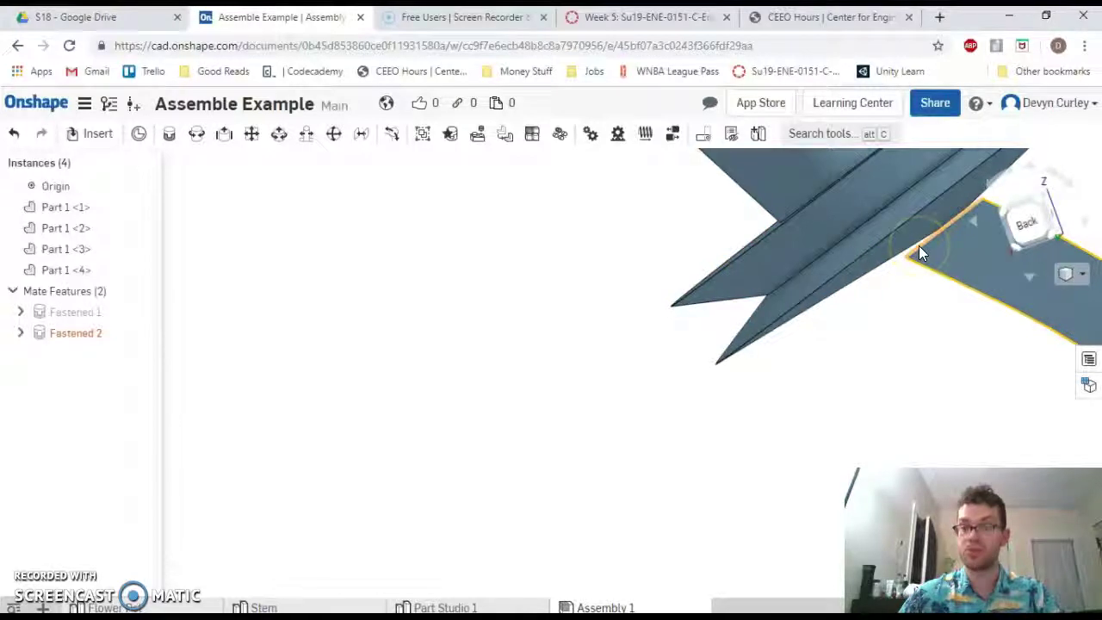
left_click(905, 229)
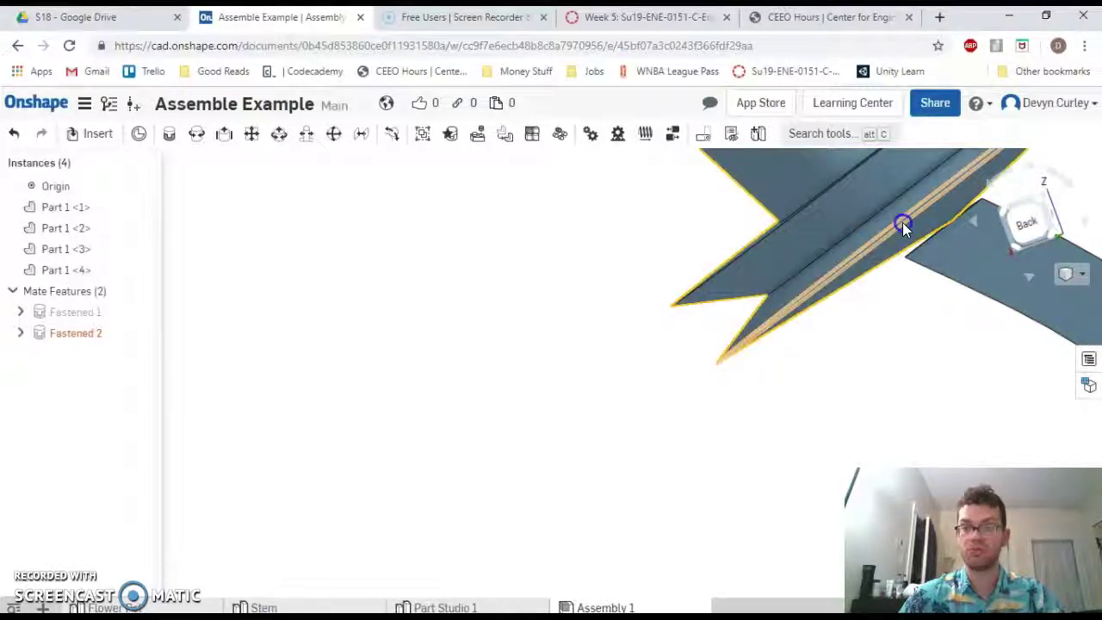